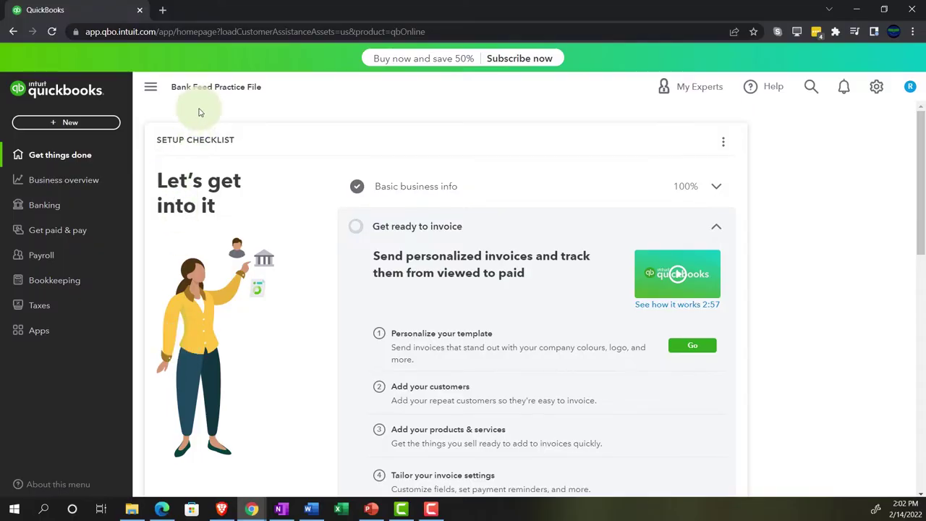
- Enlarge the page, check the settings options for the Accountant view, and glance at the sample company in Edge
{"action": "key", "text": "ctrl+plus"}
{"action": "key", "text": "ctrl+plus"}
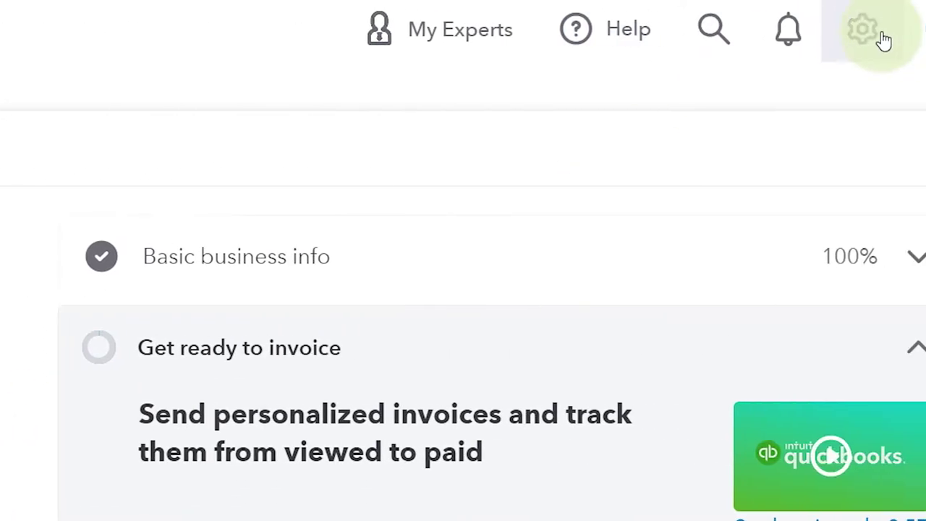
{"action": "left_click", "coordinate": [879, 39]}
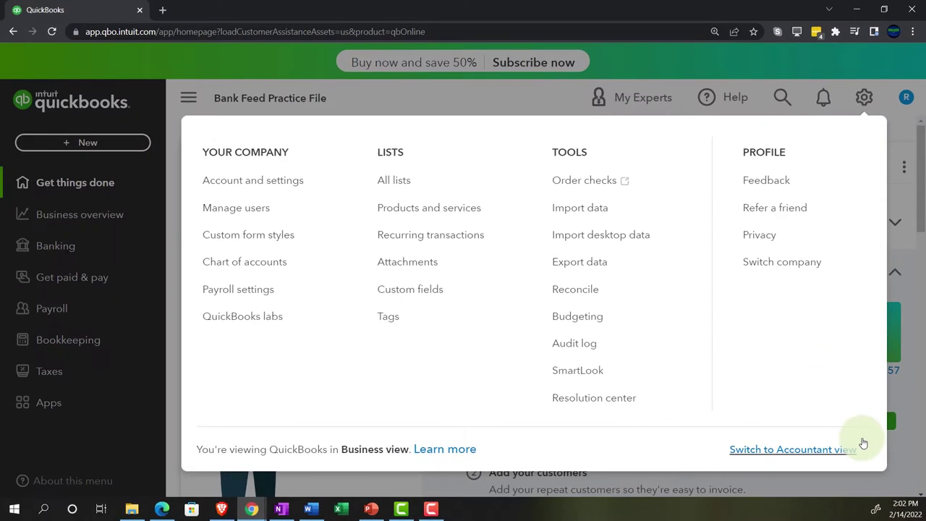
{"action": "left_click", "coordinate": [163, 509]}
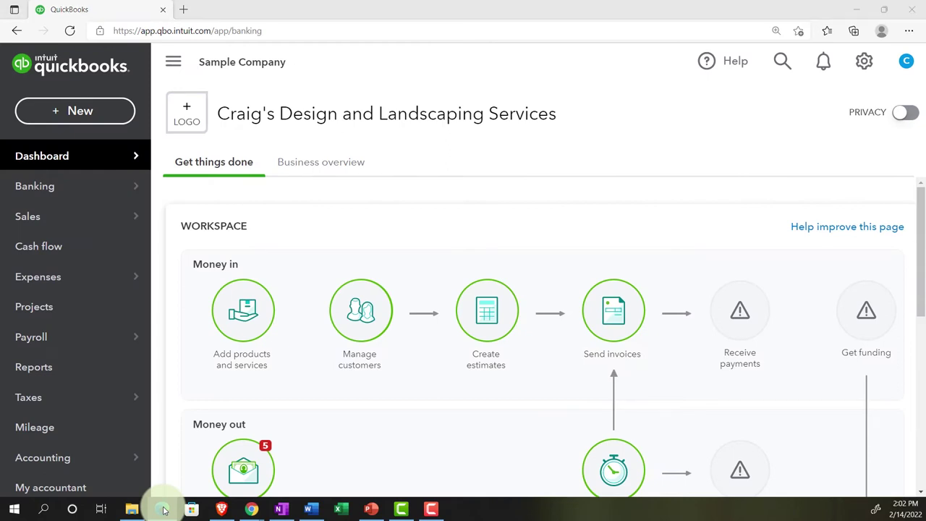
{"action": "left_click", "coordinate": [163, 510]}
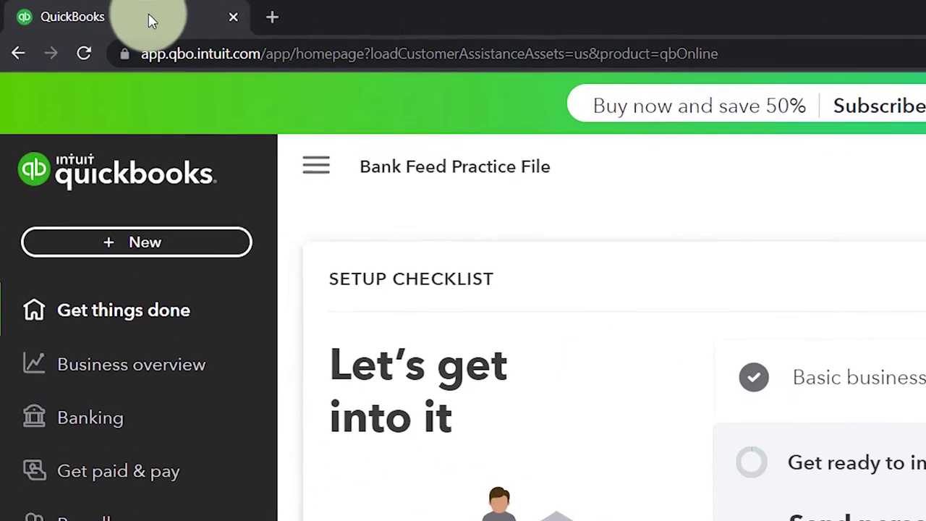
- Duplicate the Bank Feed Practice File browser tab three times
{"action": "right_click", "coordinate": [152, 20]}
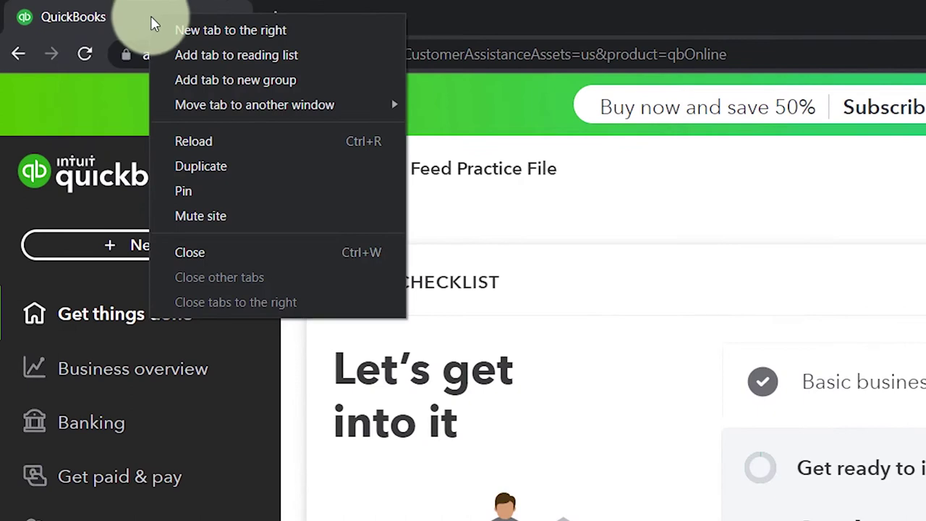
{"action": "left_click", "coordinate": [209, 164]}
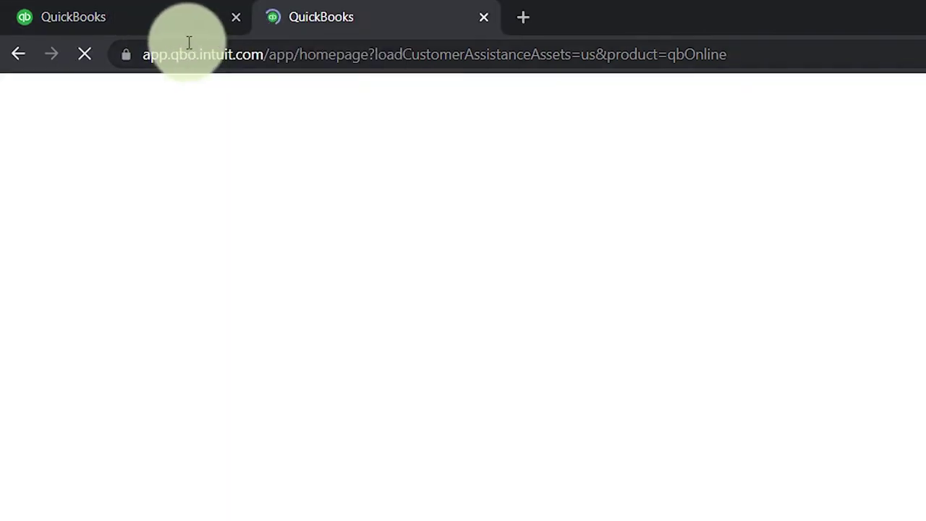
{"action": "left_click", "coordinate": [180, 25]}
{"action": "right_click", "coordinate": [179, 26]}
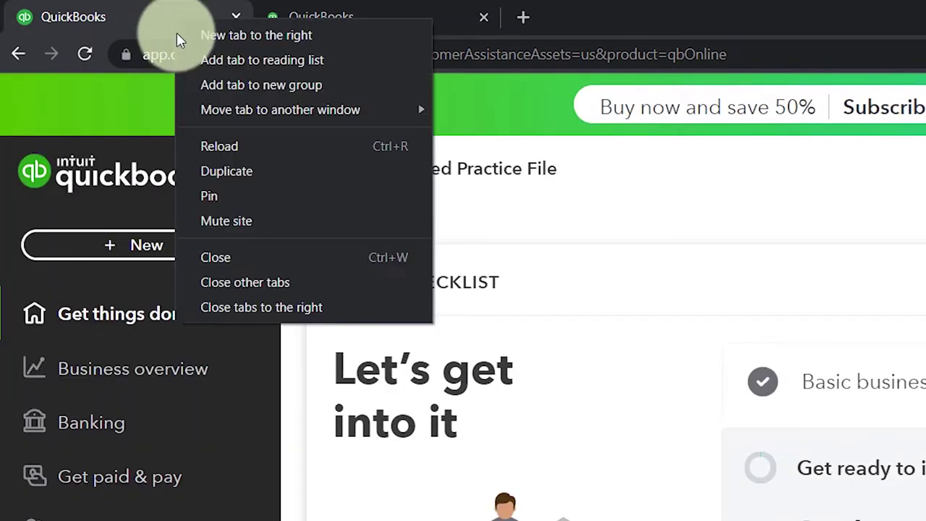
{"action": "left_click", "coordinate": [217, 171]}
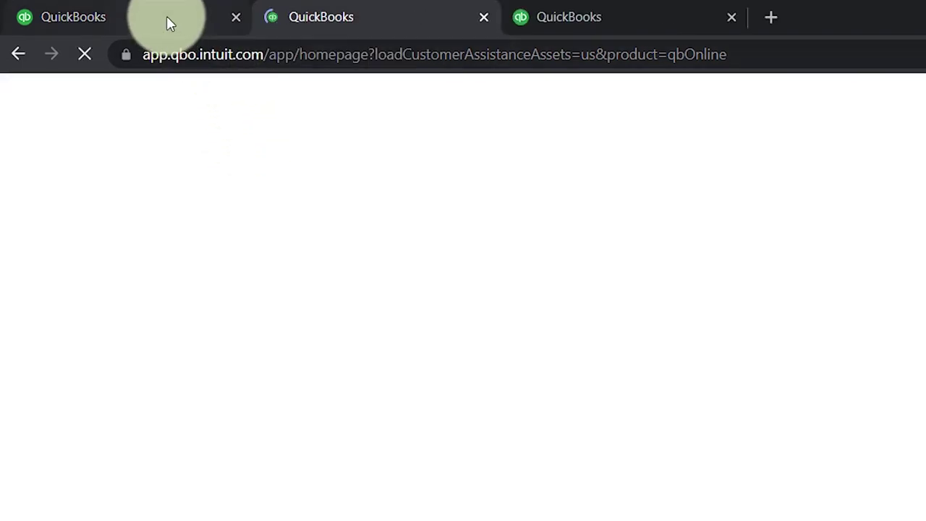
{"action": "left_click", "coordinate": [170, 21]}
{"action": "right_click", "coordinate": [166, 24]}
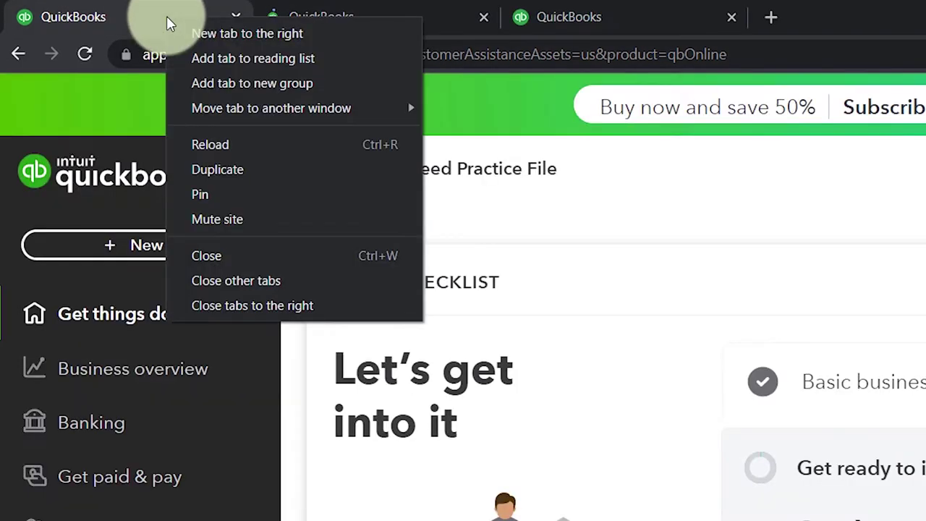
{"action": "left_click", "coordinate": [212, 168]}
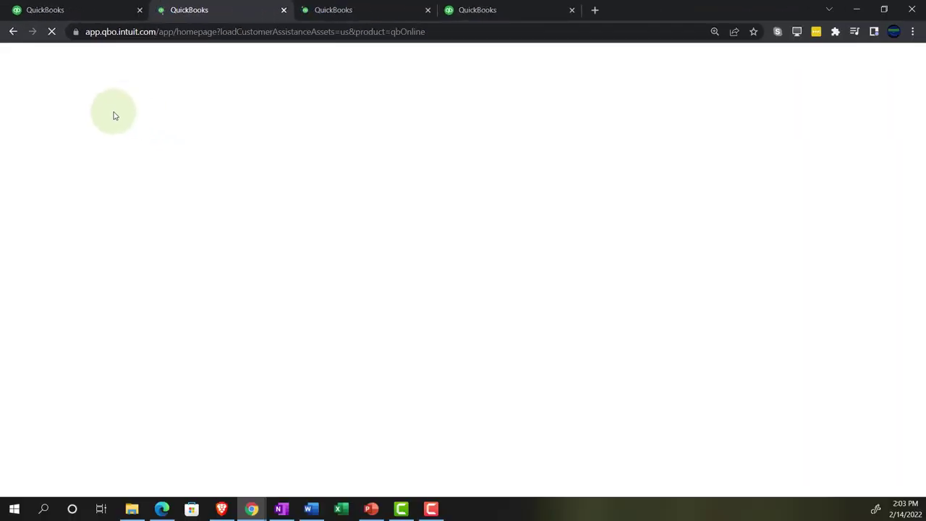
- Check where Reports is in the Edge sample company, and open the practice file's Balance Sheet report in the second Chrome tab
{"action": "left_click", "coordinate": [161, 509]}
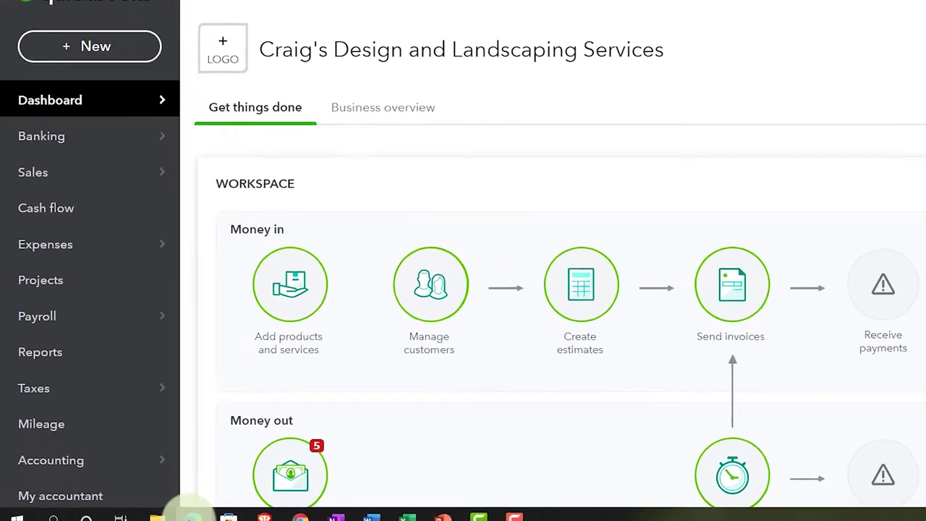
{"action": "left_click", "coordinate": [84, 347]}
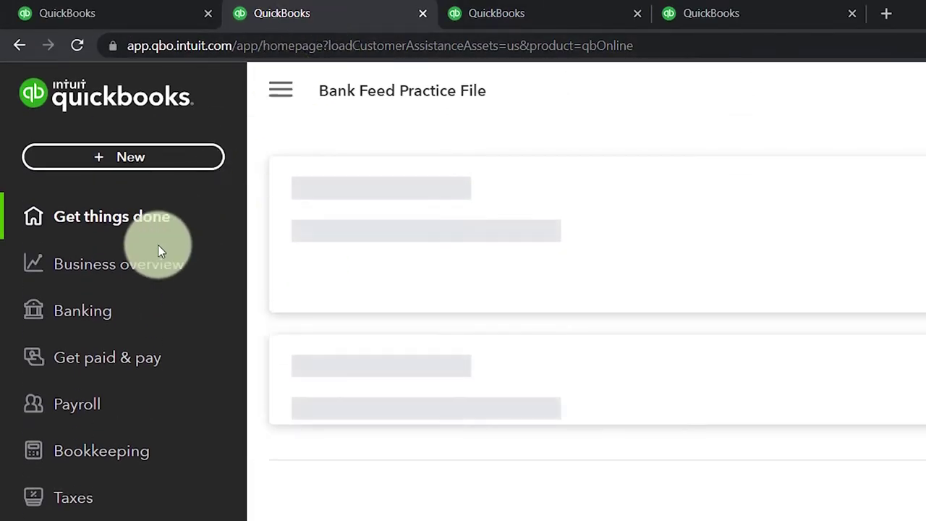
{"action": "left_click", "coordinate": [116, 267]}
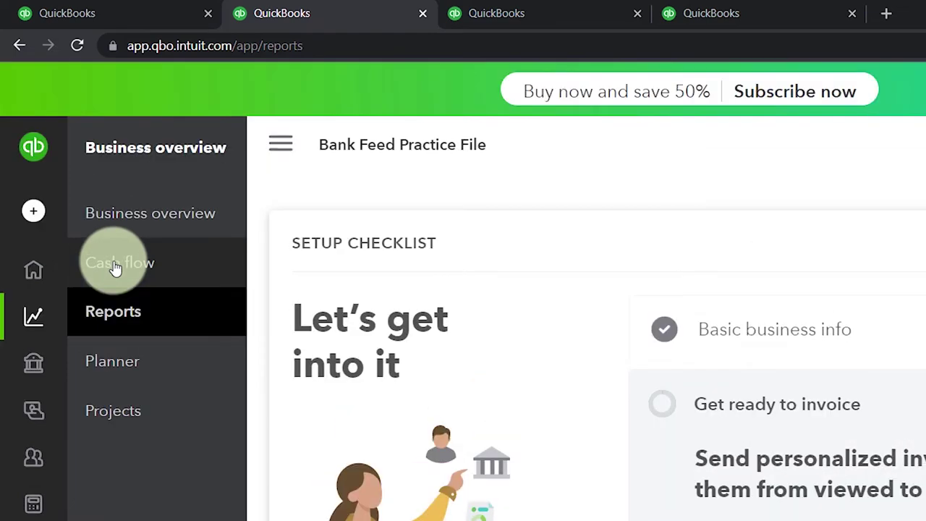
{"action": "left_click", "coordinate": [112, 324]}
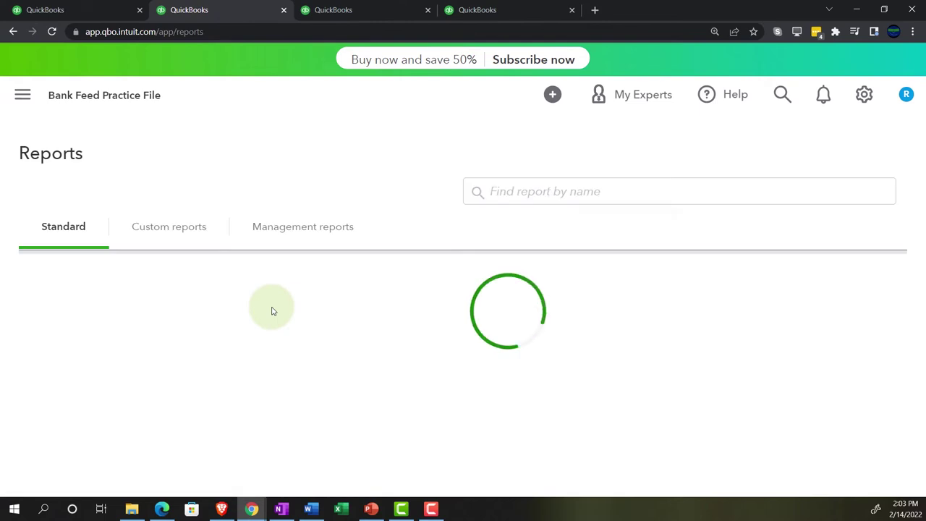
{"action": "left_click", "coordinate": [134, 376]}
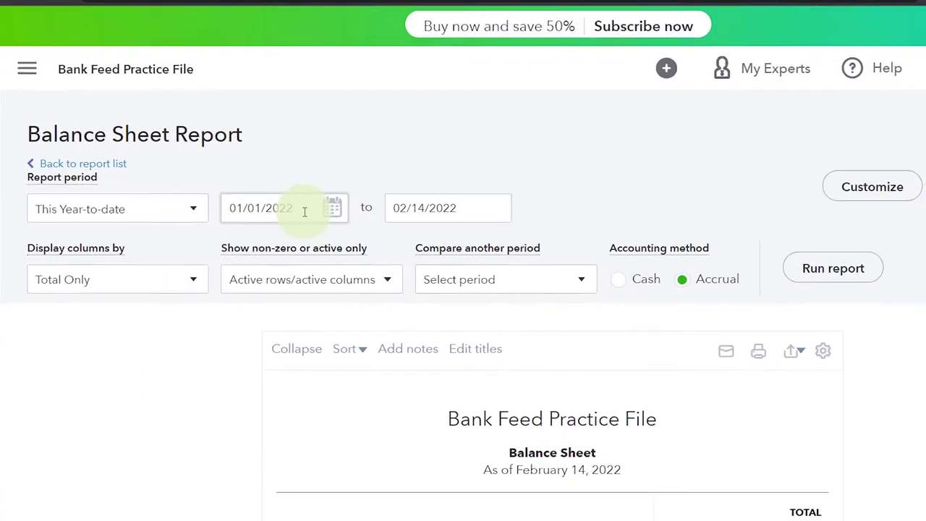
- Run the Balance Sheet report for the period 01/01/2021 to 12/31/2021
{"action": "left_click", "coordinate": [250, 267]}
{"action": "type", "text": "0"}
{"action": "type", "text": "1/01/2021"}
{"action": "key", "text": "Tab"}
{"action": "type", "text": "123"}
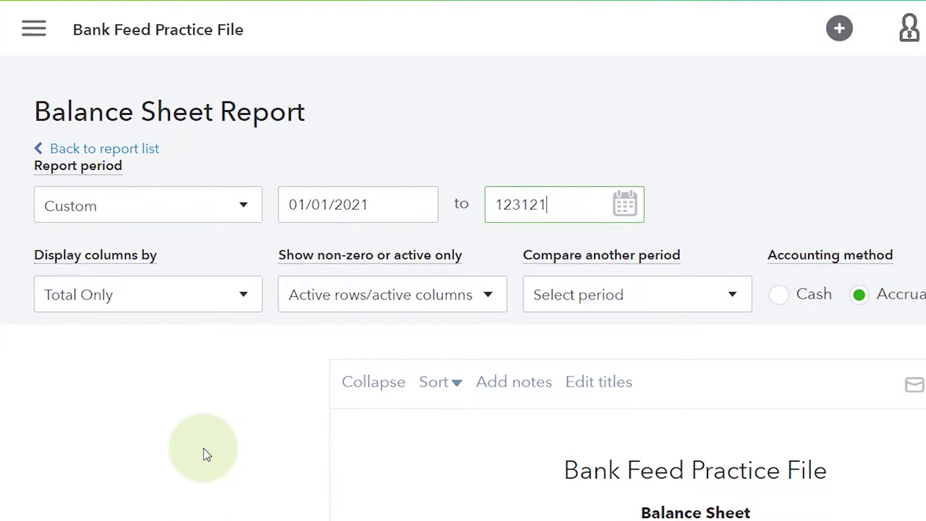
{"action": "type", "text": "121"}
{"action": "left_click", "coordinate": [923, 278]}
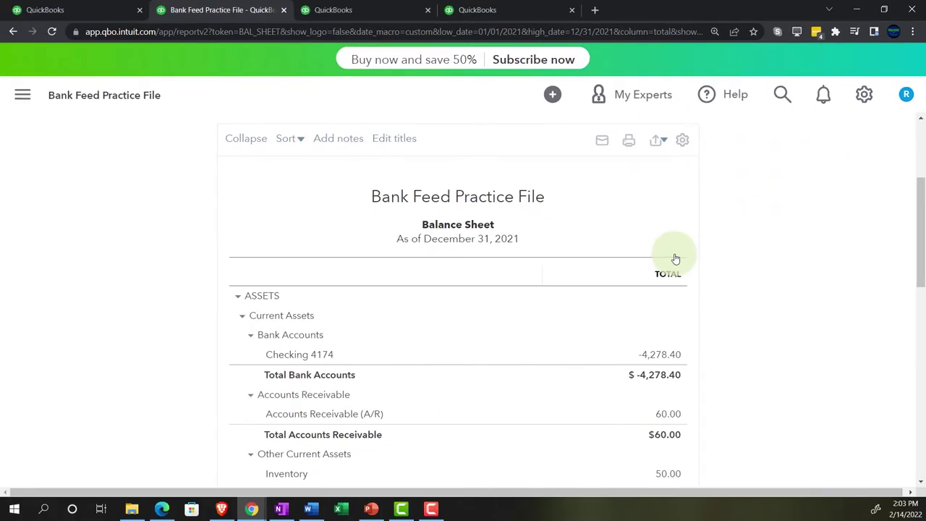
- Open the Profit and Loss report from the report list in the third browser tab
{"action": "left_click", "coordinate": [376, 14]}
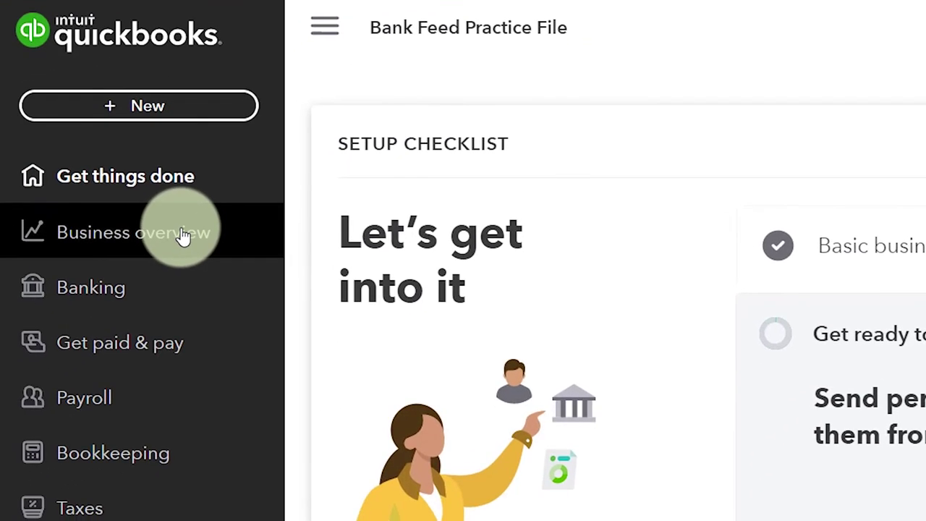
{"action": "left_click", "coordinate": [182, 237]}
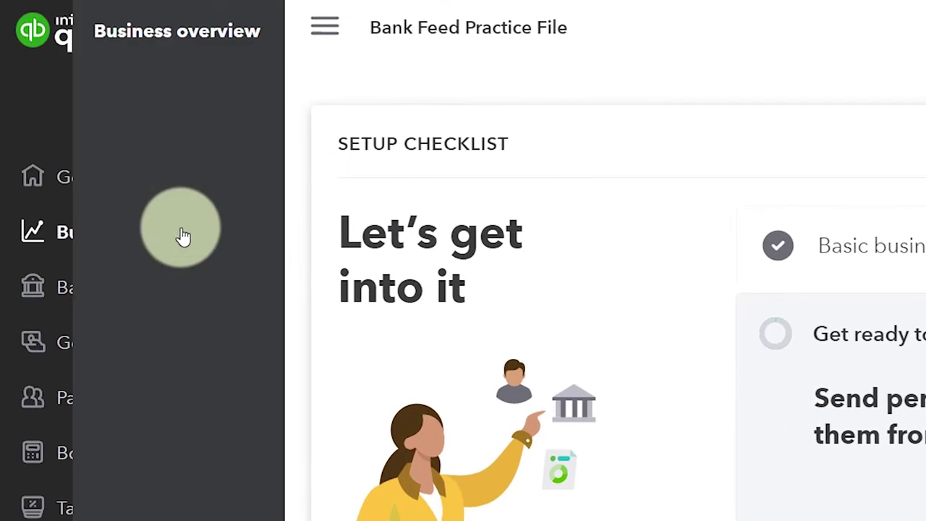
{"action": "left_click", "coordinate": [181, 236]}
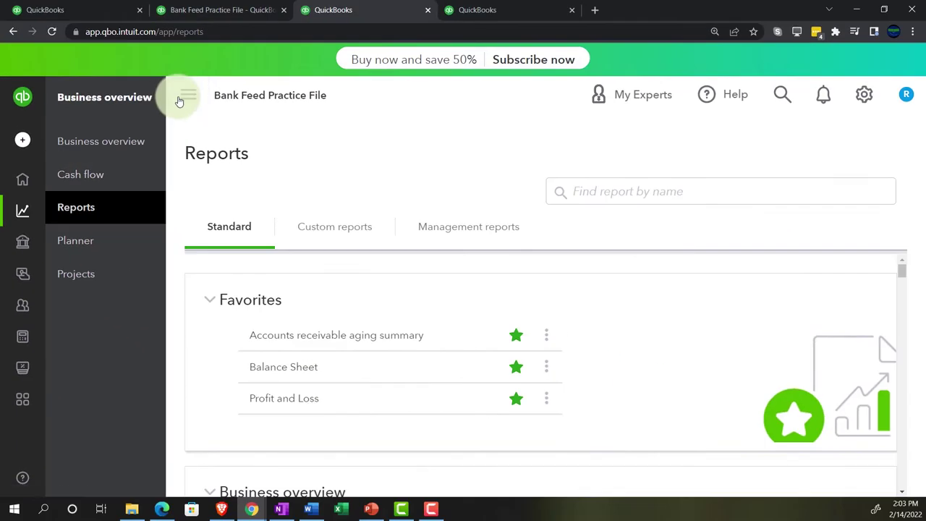
{"action": "left_click", "coordinate": [322, 23]}
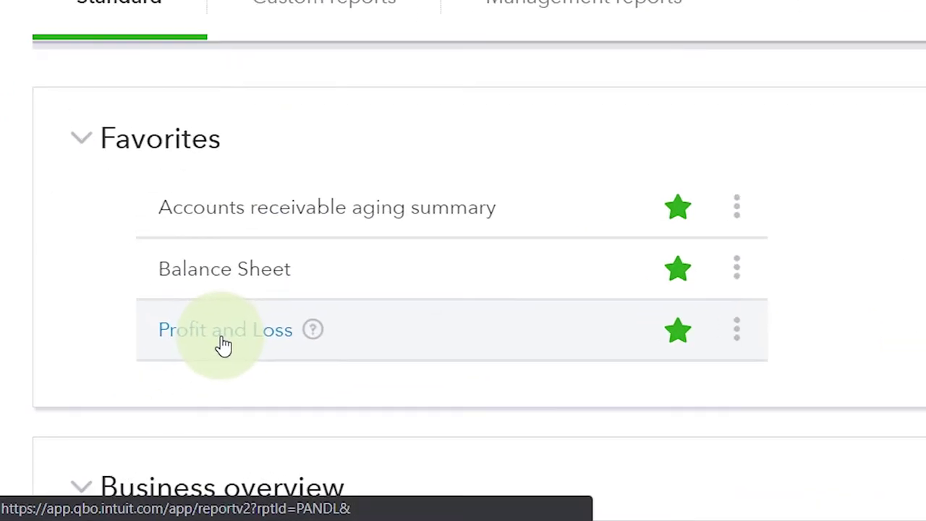
{"action": "left_click", "coordinate": [223, 346]}
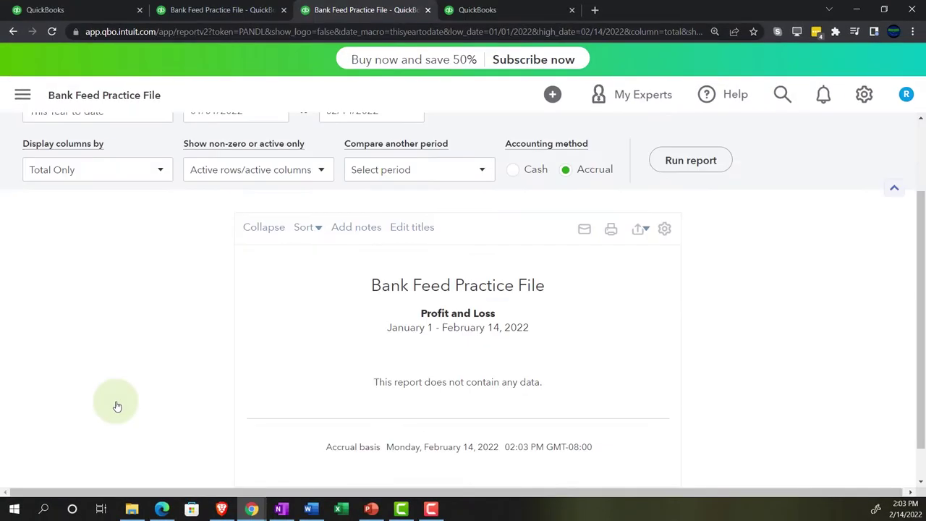
- Run the Profit and Loss report for the period 01/01/2021 to 12/31/2021
{"action": "scroll", "coordinate": [116, 405], "scroll_direction": "up", "scroll_amount": 1}
{"action": "left_click", "coordinate": [224, 135]}
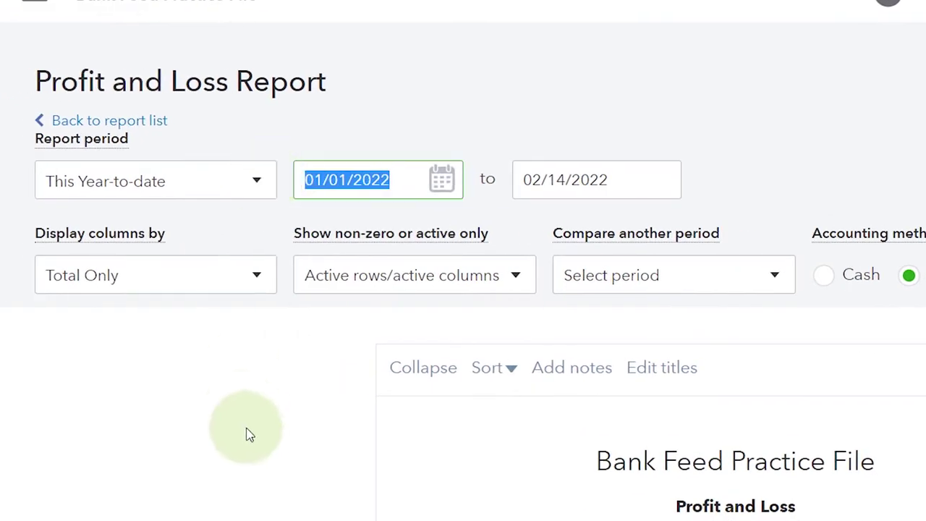
{"action": "type", "text": "01"}
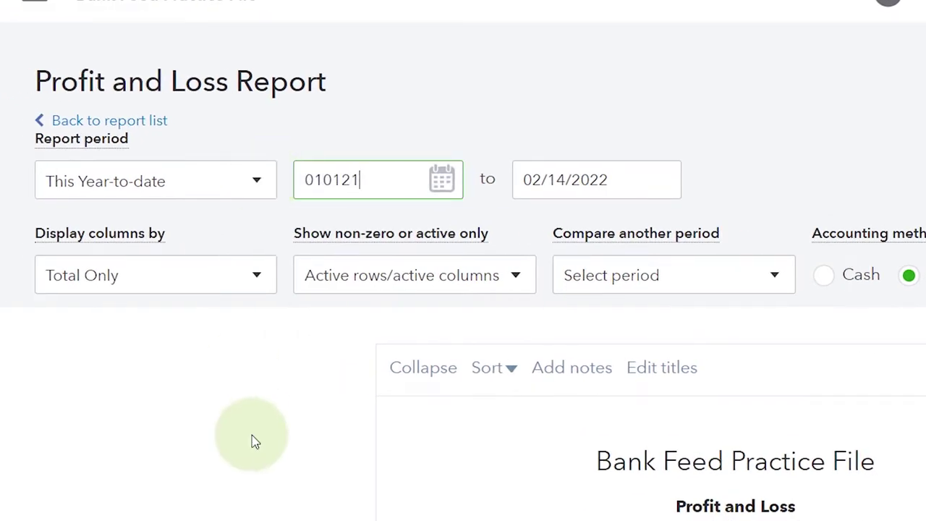
{"action": "key", "text": "Tab"}
{"action": "type", "text": "12"}
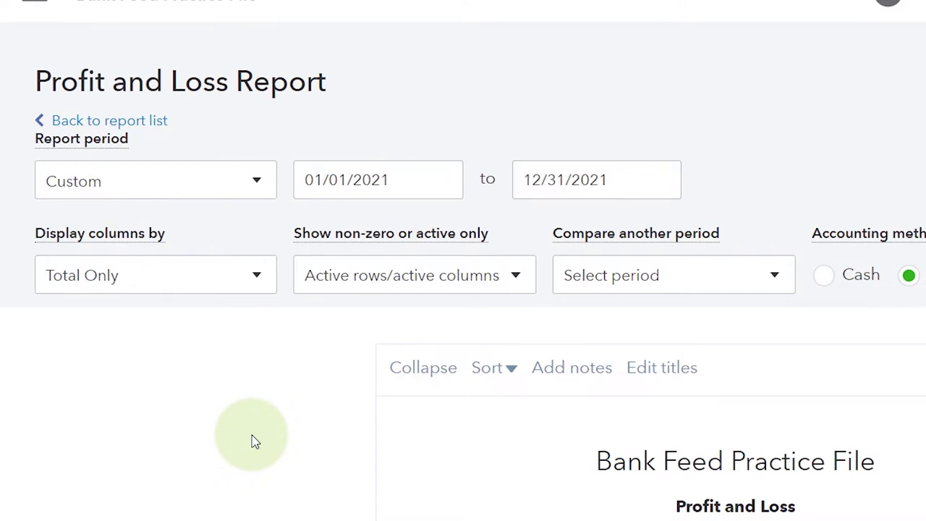
{"action": "left_click", "coordinate": [627, 274]}
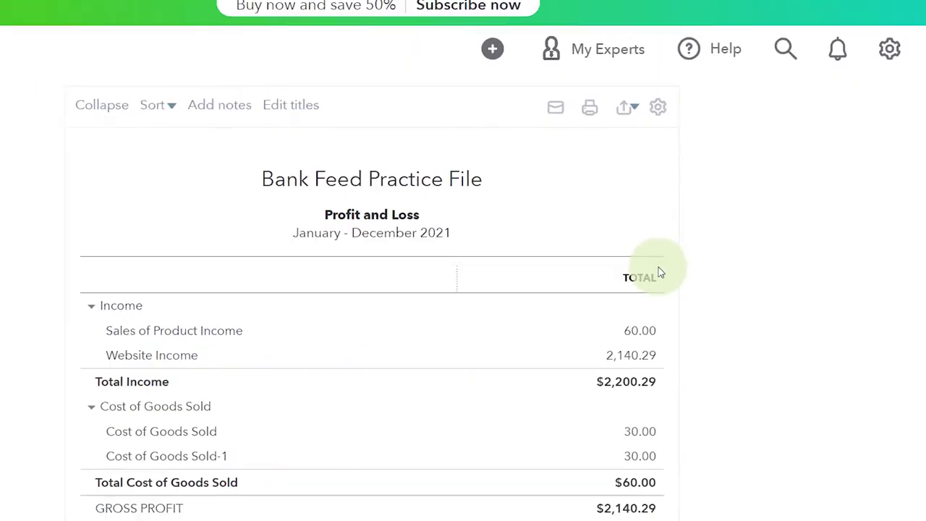
- Find the Trial Balance report by searching the reports for "trial" in the fourth browser tab, and open it
{"action": "left_click", "coordinate": [495, 8]}
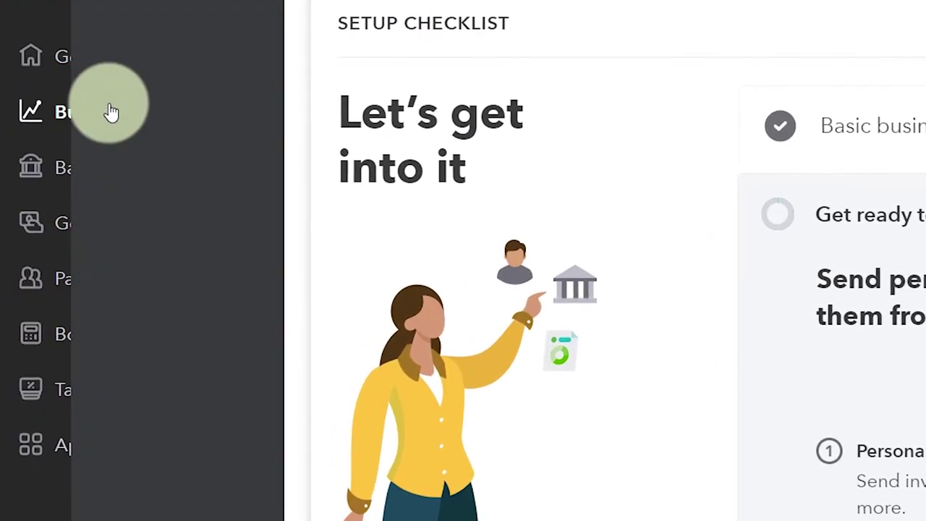
{"action": "left_click", "coordinate": [110, 112]}
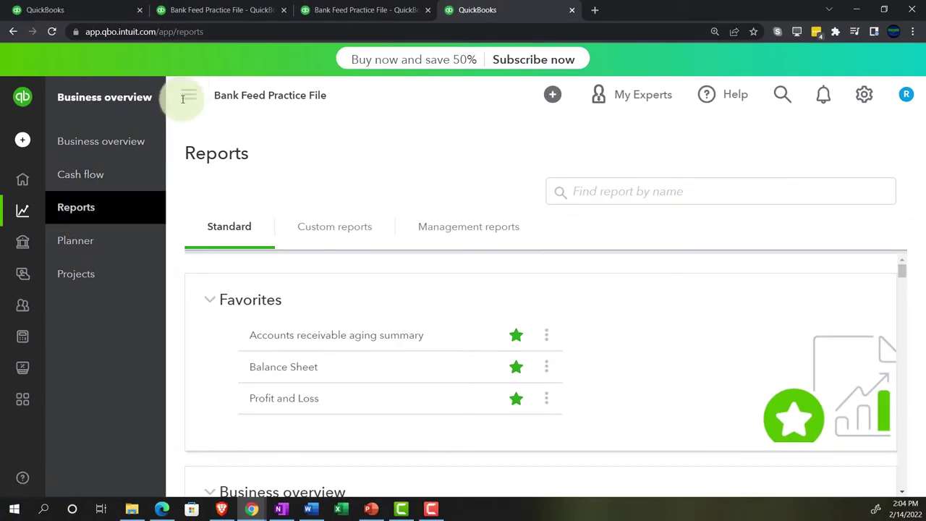
{"action": "left_click", "coordinate": [183, 99]}
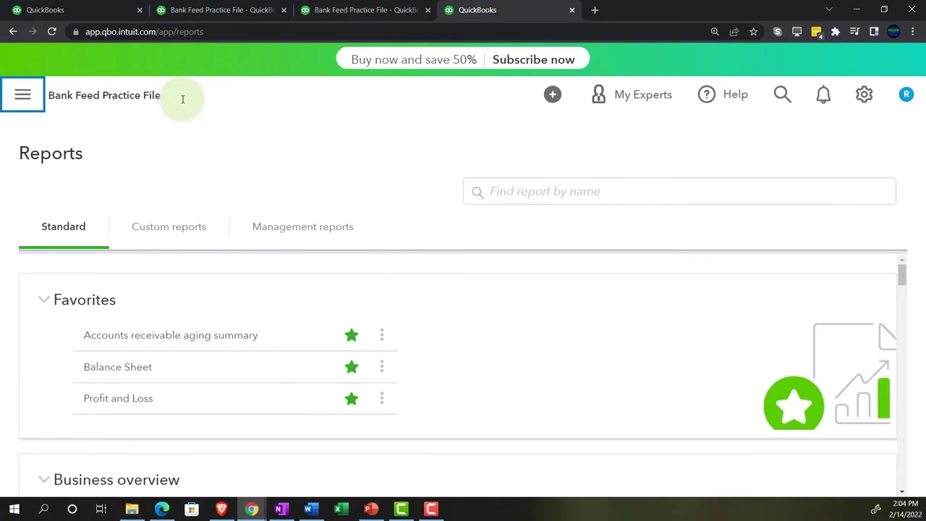
{"action": "left_click", "coordinate": [527, 191]}
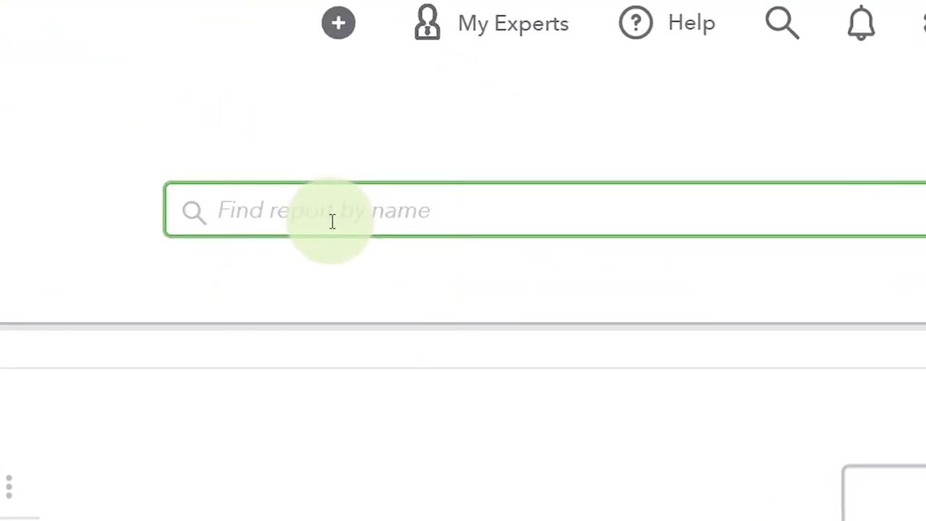
{"action": "type", "text": "trial"}
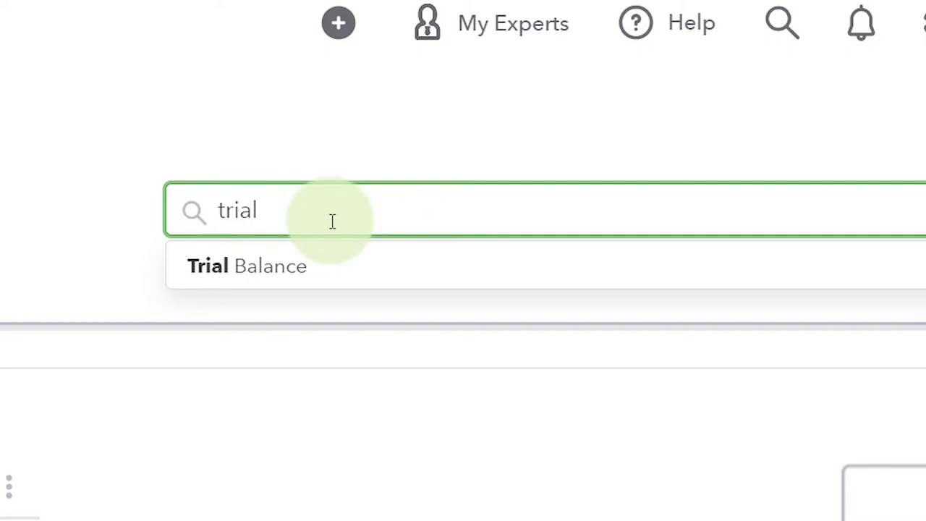
{"action": "key", "text": "Down"}
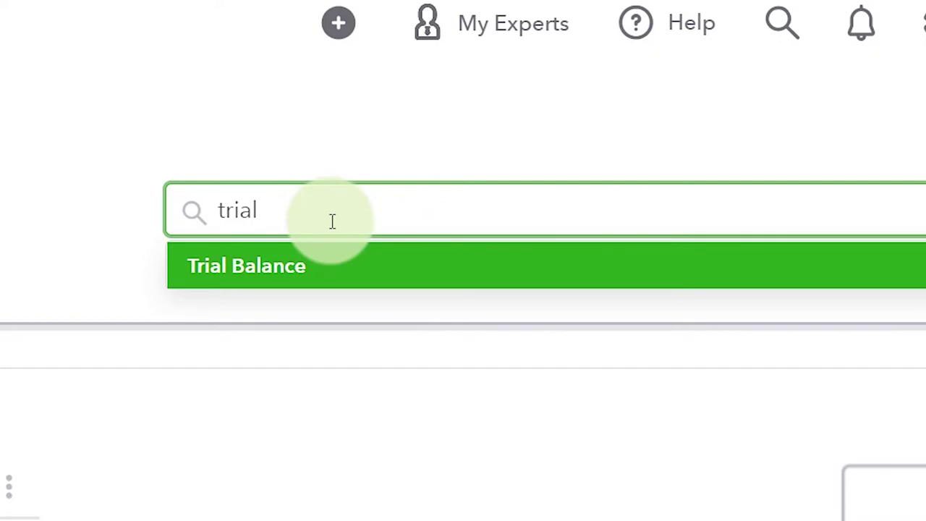
{"action": "key", "text": "Return"}
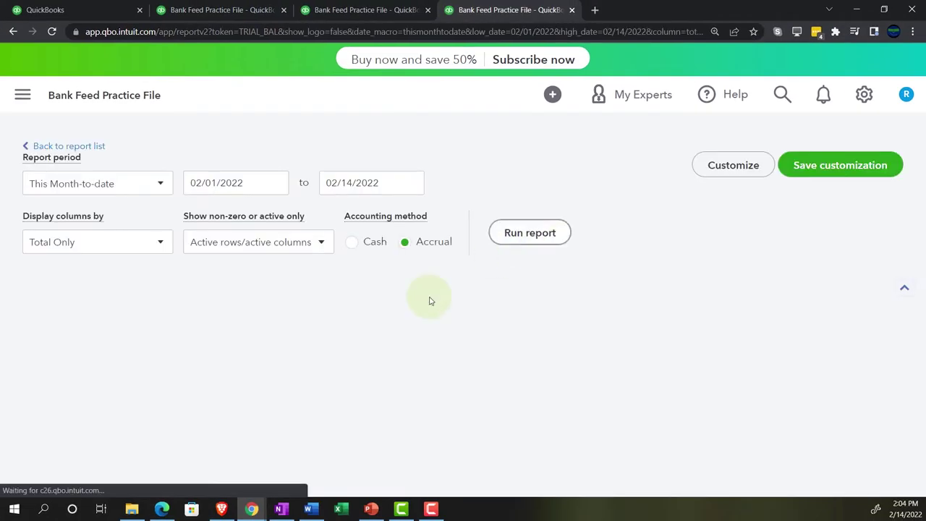
- Run the Trial Balance report for the period 01/01/2021 to 12/31/2021
{"action": "scroll", "coordinate": [225, 336], "scroll_direction": "down", "scroll_amount": 3}
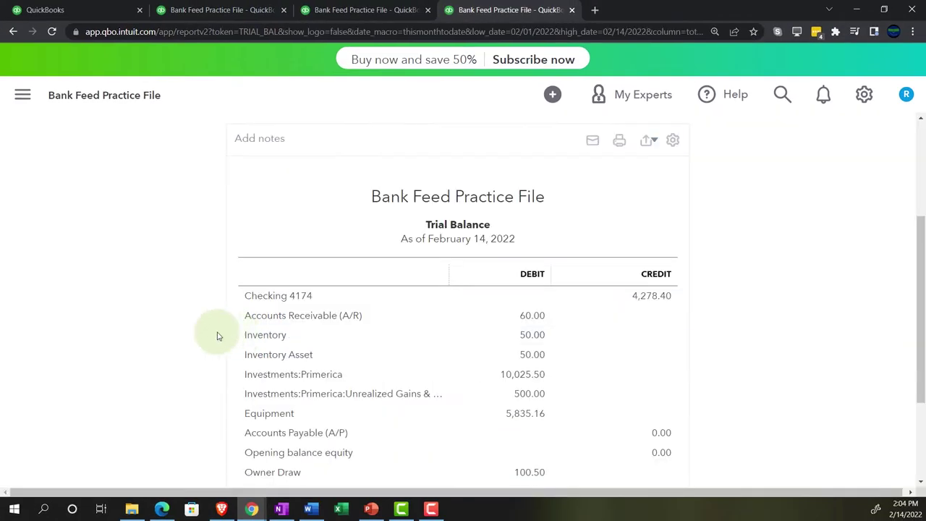
{"action": "scroll", "coordinate": [181, 333], "scroll_direction": "up", "scroll_amount": 3}
{"action": "left_click", "coordinate": [269, 208]}
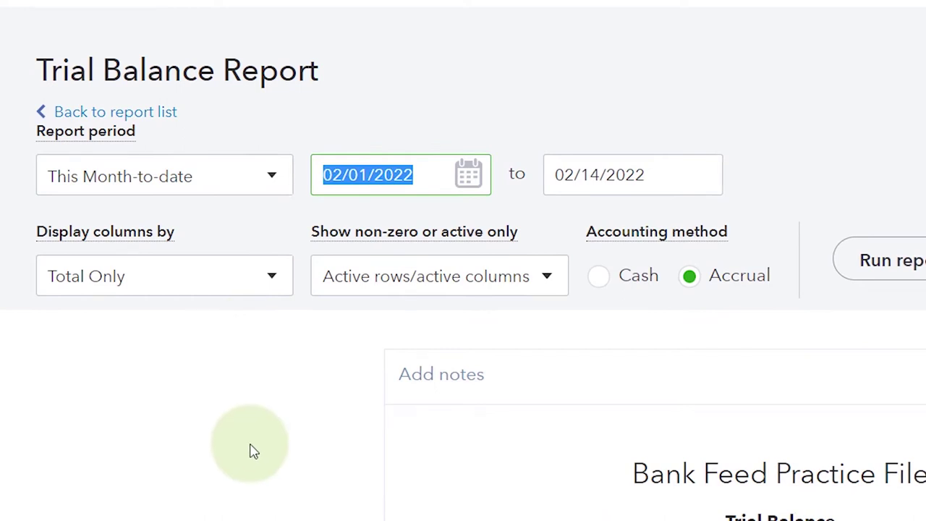
{"action": "type", "text": "010121"}
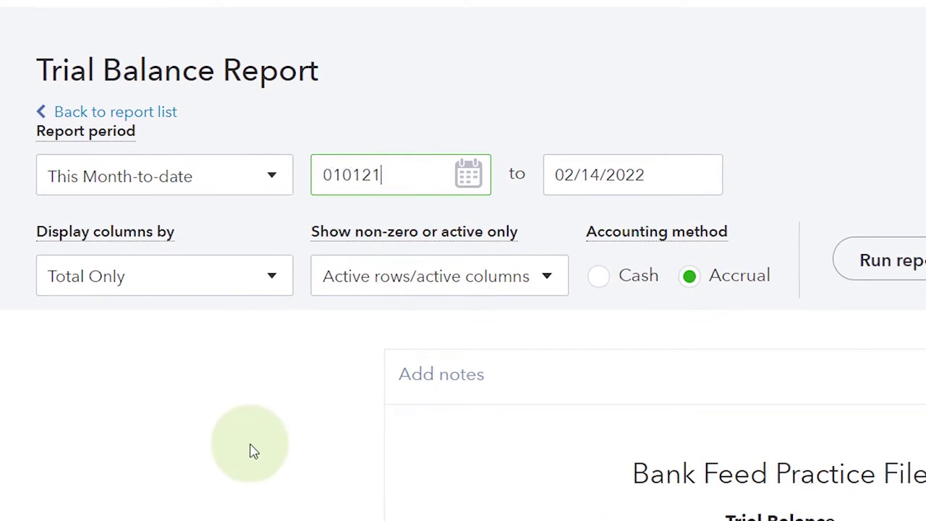
{"action": "key", "text": "Tab"}
{"action": "type", "text": "12"}
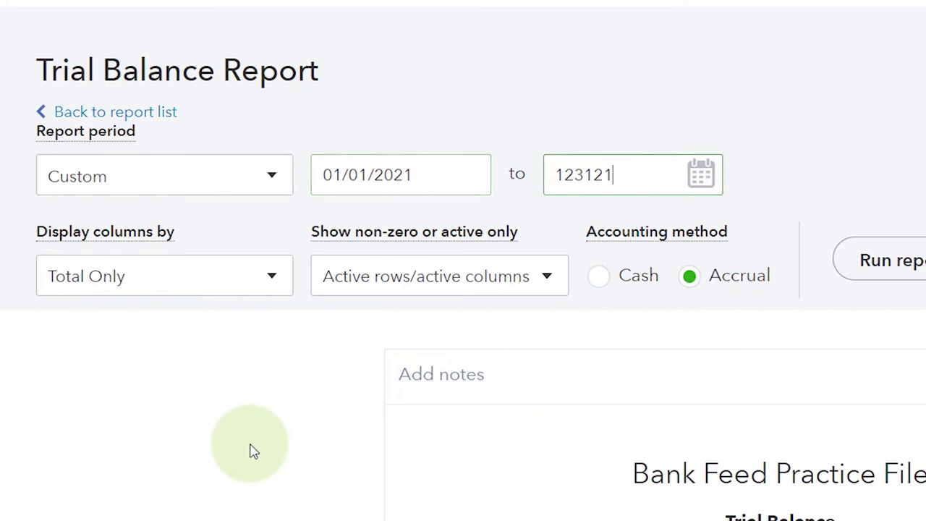
{"action": "left_click", "coordinate": [886, 268]}
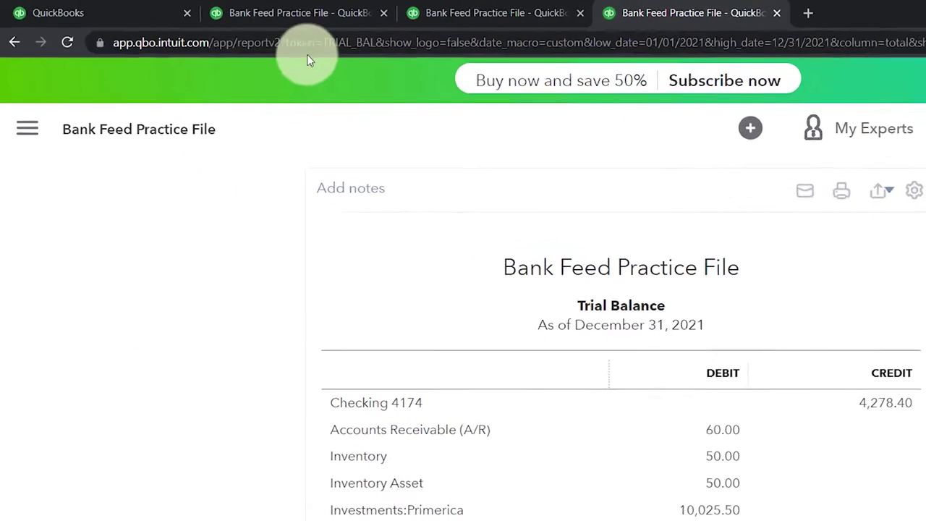
- View the Balance Sheet in the second browser tab, and open the banking transactions page in the first tab
{"action": "left_click", "coordinate": [367, 21]}
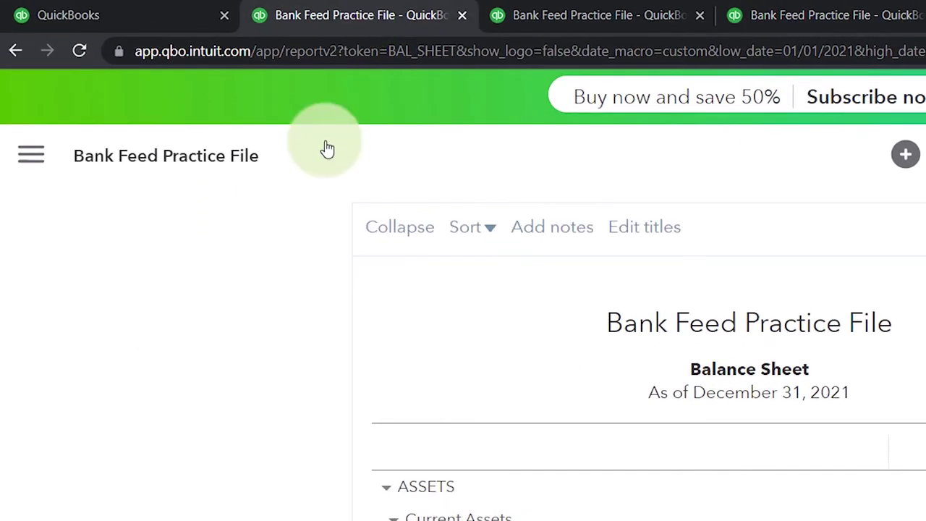
{"action": "scroll", "coordinate": [132, 290], "scroll_direction": "up", "scroll_amount": 4}
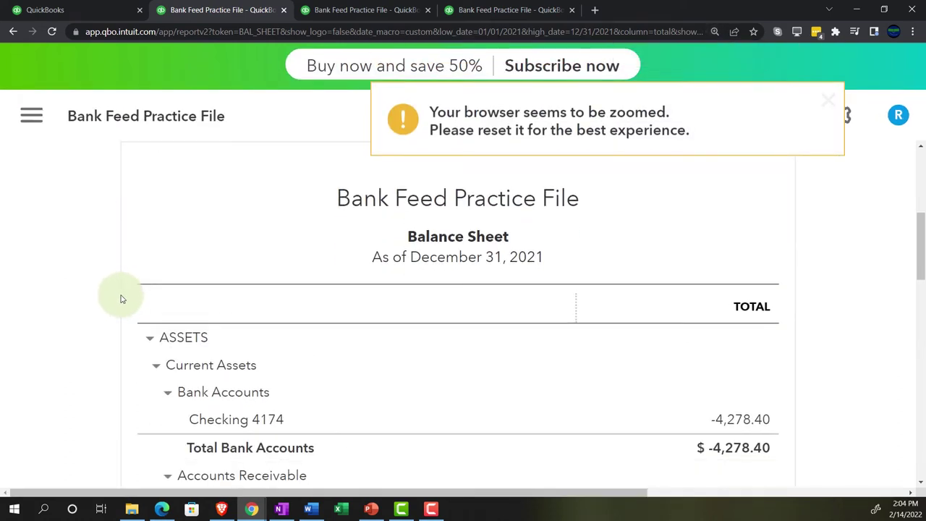
{"action": "left_click", "coordinate": [92, 8]}
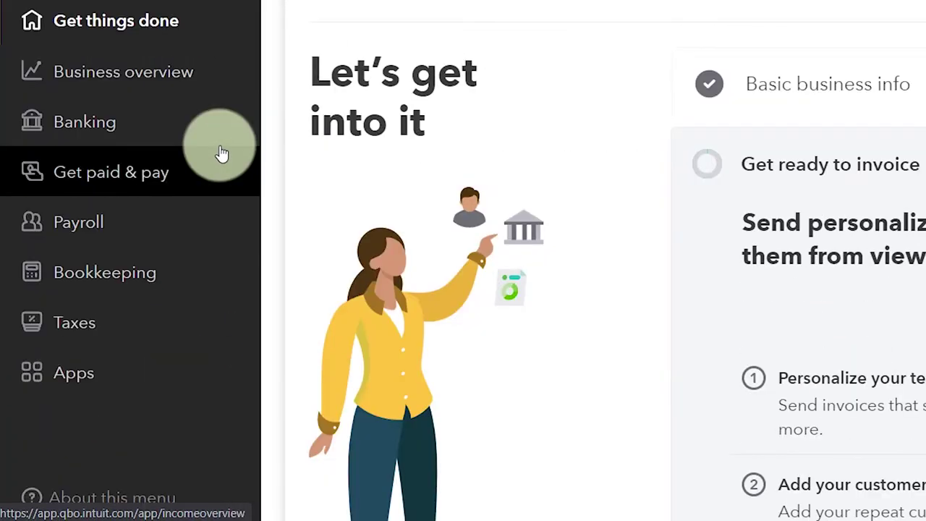
{"action": "left_click", "coordinate": [134, 278]}
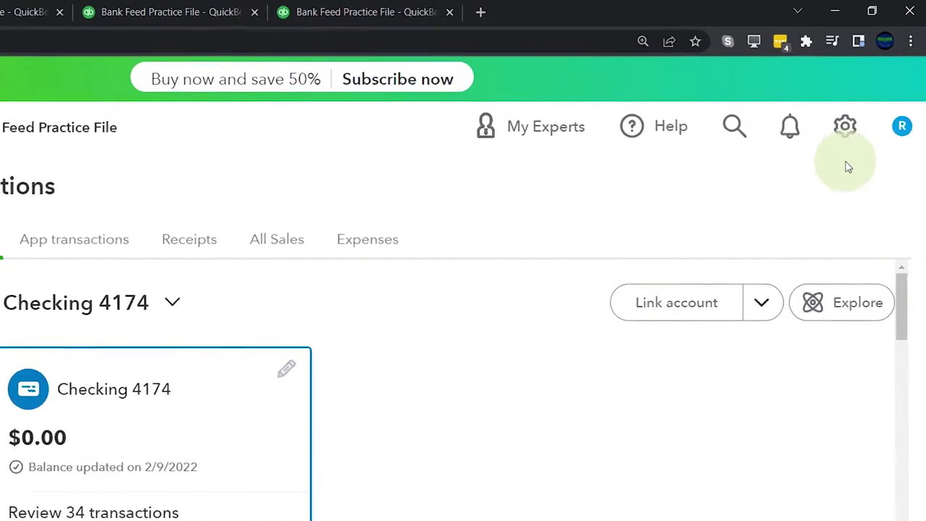
- Switch the company file to Accountant view and collapse the navigation menu to view the Checking 4174 transactions for review
{"action": "left_click", "coordinate": [836, 144]}
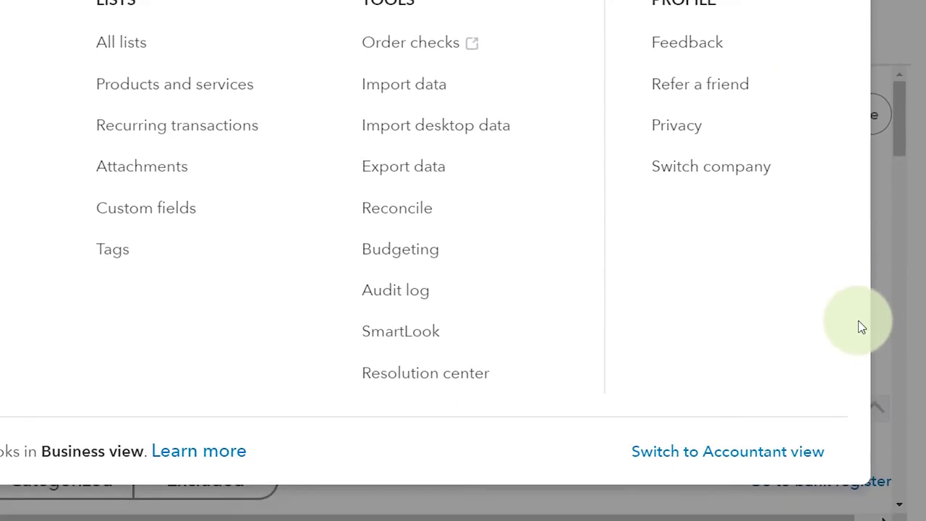
{"action": "left_click", "coordinate": [823, 419]}
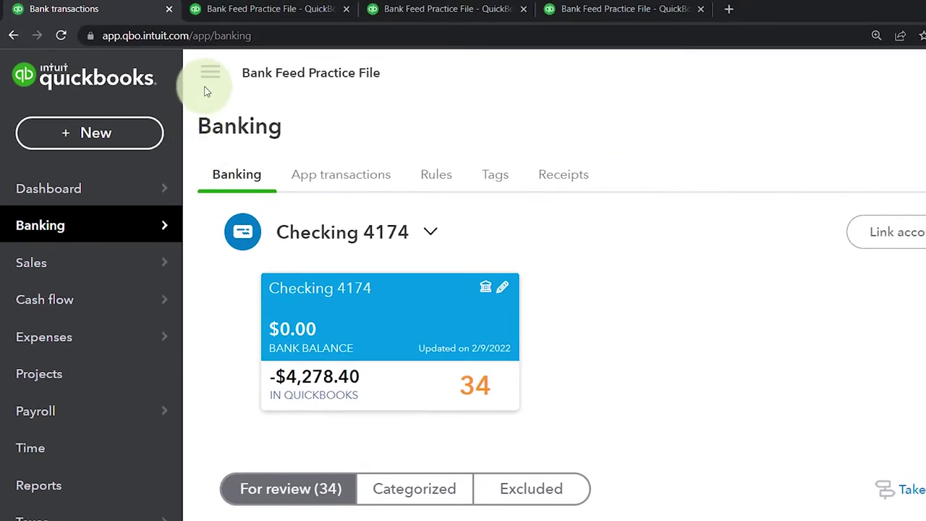
{"action": "left_click", "coordinate": [209, 81]}
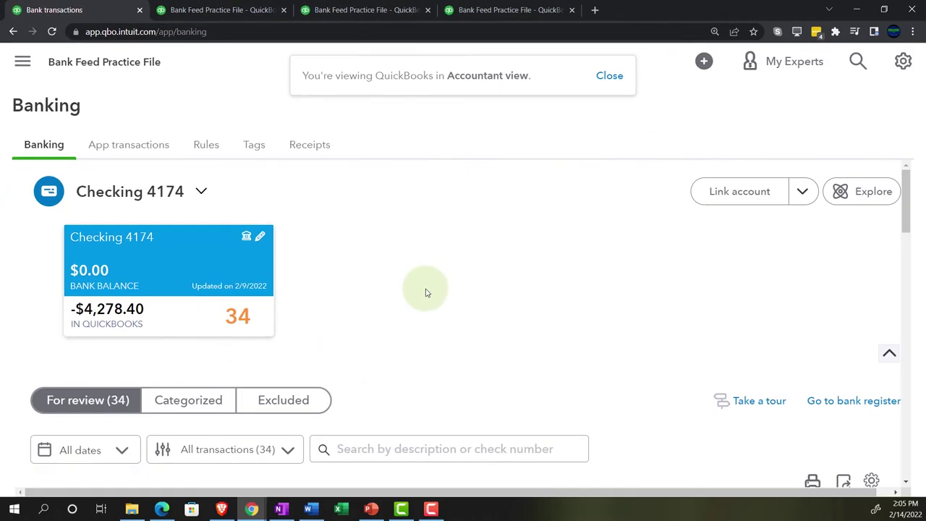
{"action": "scroll", "coordinate": [427, 294], "scroll_direction": "down", "scroll_amount": 3}
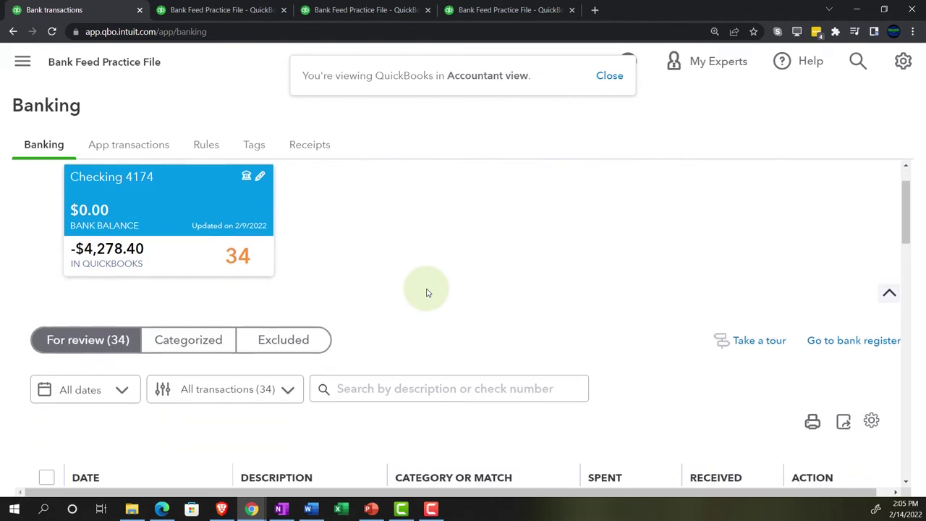
{"action": "scroll", "coordinate": [427, 293], "scroll_direction": "down", "scroll_amount": 2}
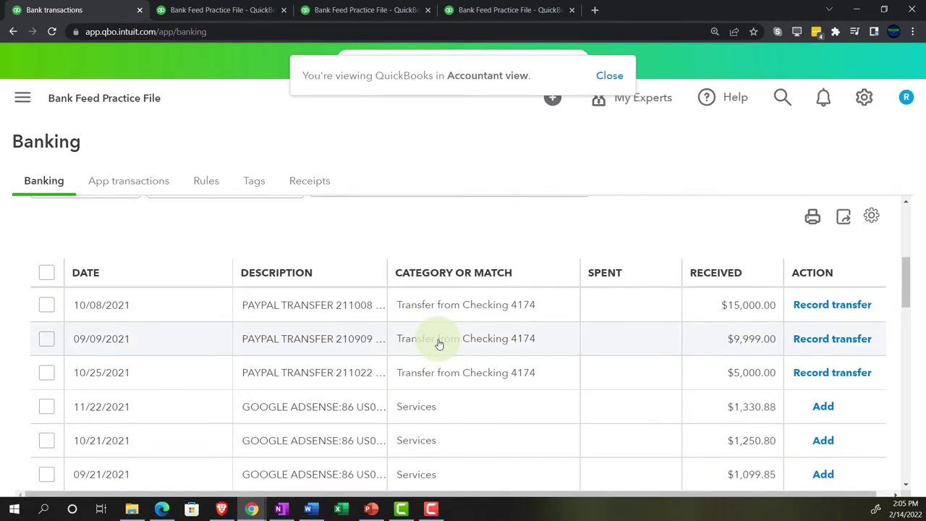
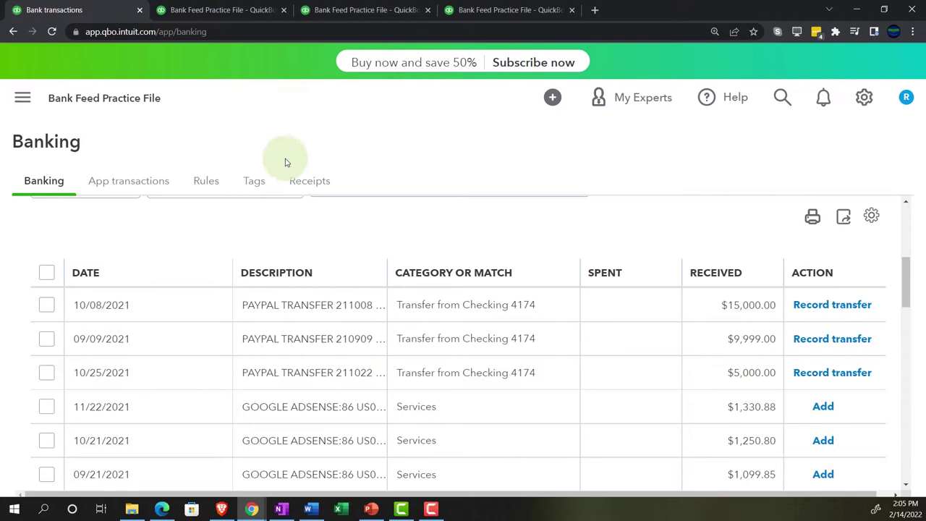
- Examine the 2021 Balance Sheet and the income section of the Profit and Loss report at a larger zoom
{"action": "left_click", "coordinate": [243, 9]}
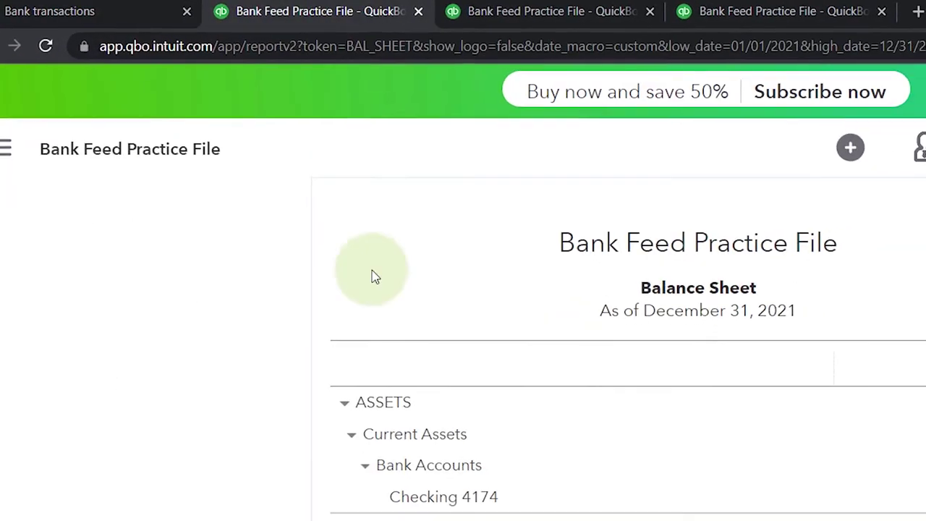
{"action": "key", "text": "ctrl+plus"}
{"action": "key", "text": "ctrl+plus"}
{"action": "key", "text": "ctrl+plus"}
{"action": "key", "text": "ctrl+plus"}
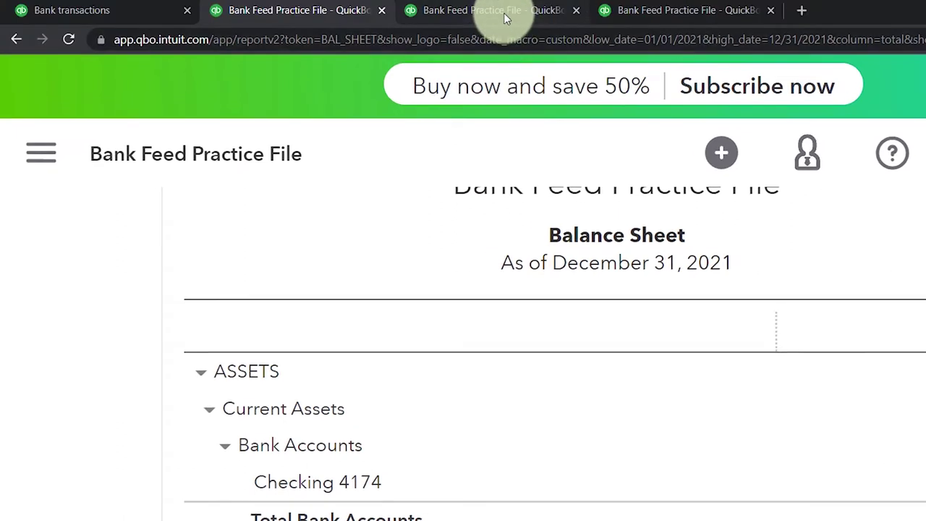
{"action": "left_click", "coordinate": [506, 14]}
{"action": "scroll", "coordinate": [149, 287], "scroll_direction": "down", "scroll_amount": 2}
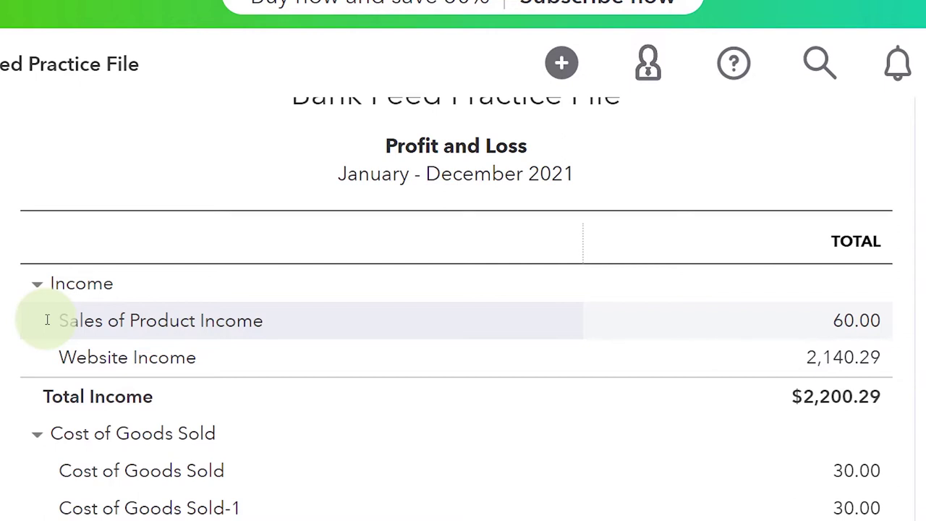
- Switch to OneNote to examine the QuickBooks home page flowchart, and return to the Profit and Loss report in Chrome
{"action": "mouse_move", "coordinate": [282, 509]}
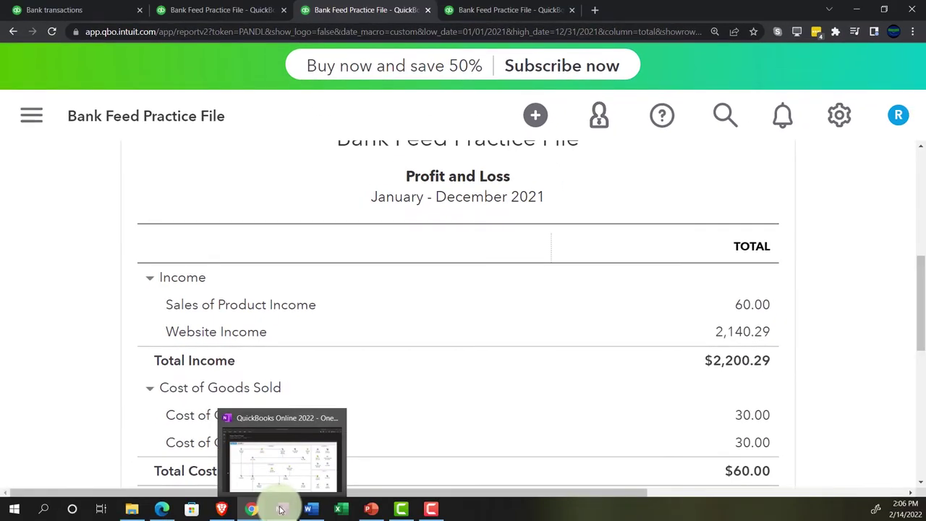
{"action": "left_click", "coordinate": [282, 509]}
{"action": "scroll", "coordinate": [362, 347], "scroll_direction": "down", "scroll_amount": 2}
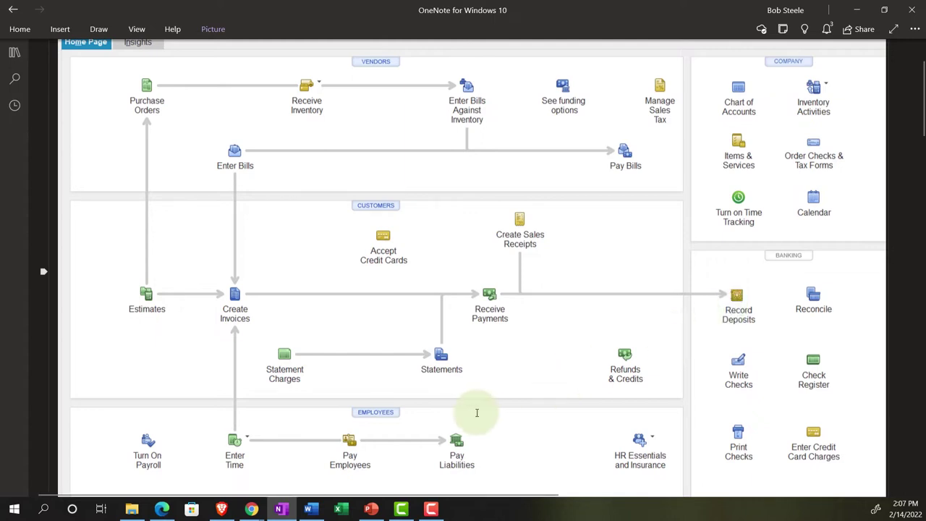
{"action": "left_click", "coordinate": [252, 510]}
{"action": "left_click", "coordinate": [224, 472]}
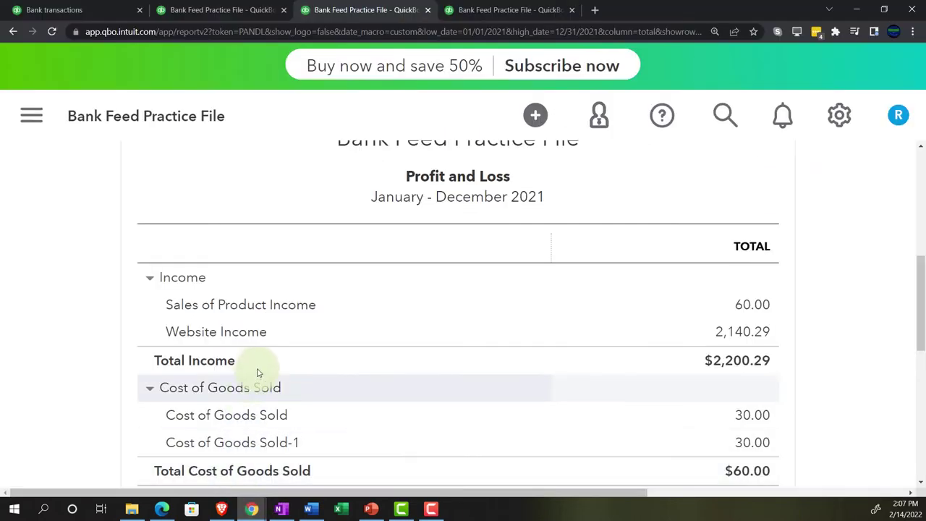
{"action": "scroll", "coordinate": [265, 347], "scroll_direction": "down", "scroll_amount": 1}
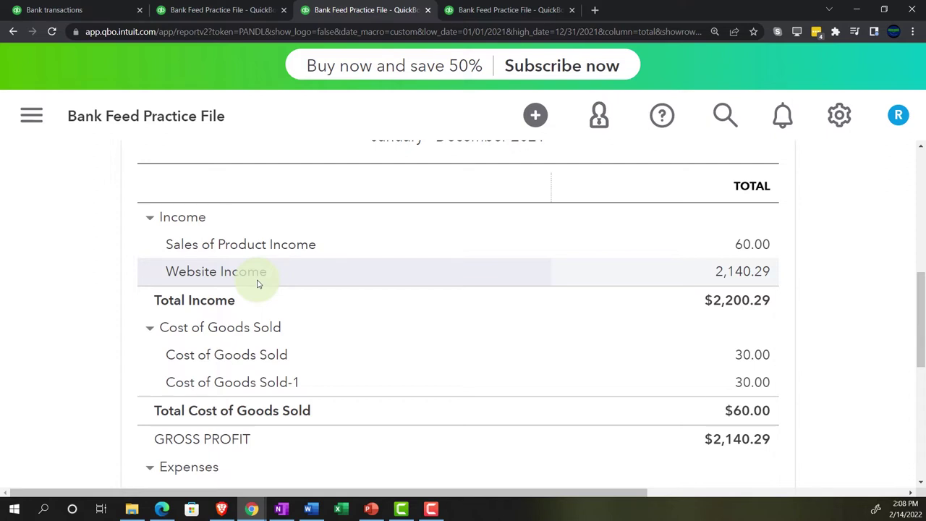
- Find the 11/29/2021 Amazon deposit of $4.50 among the bank transactions for review and expand its details
{"action": "left_click", "coordinate": [87, 12]}
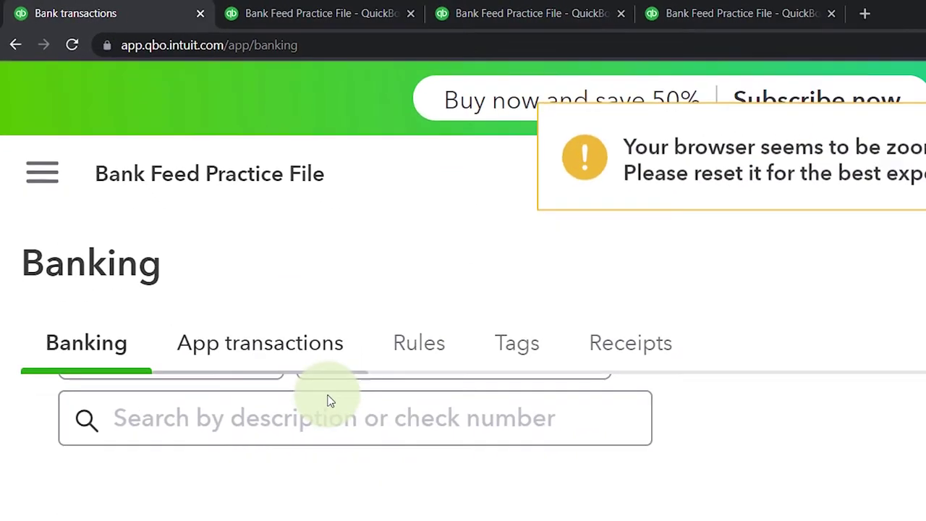
{"action": "scroll", "coordinate": [350, 500], "scroll_direction": "down", "scroll_amount": 2}
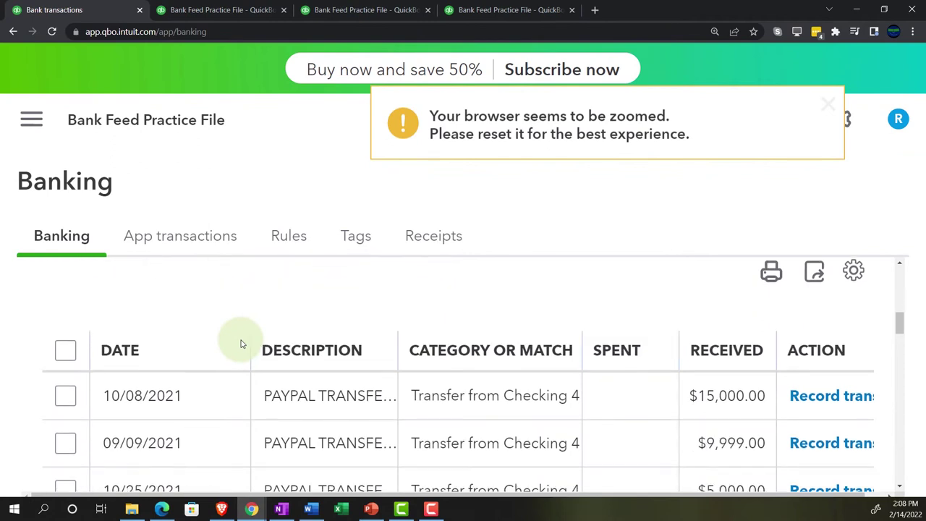
{"action": "key", "text": "ctrl+minus"}
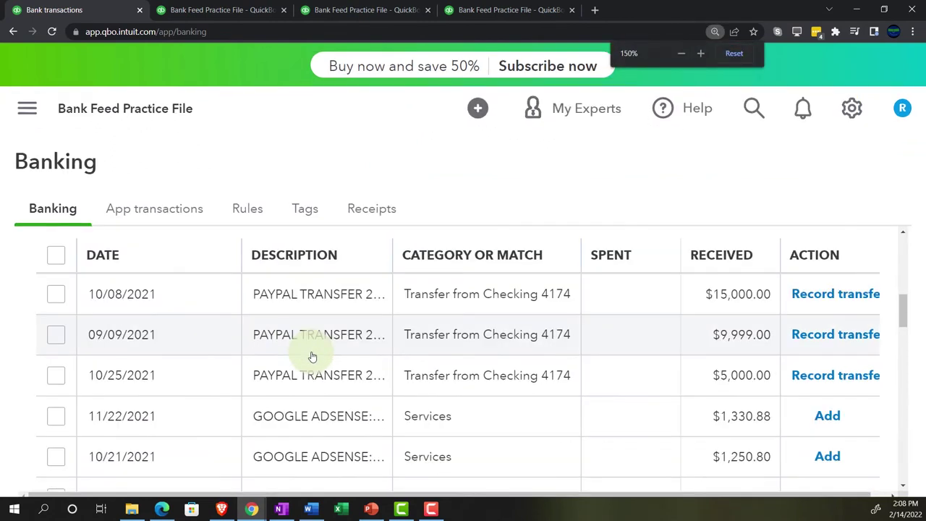
{"action": "key", "text": "ctrl+minus"}
{"action": "scroll", "coordinate": [318, 356], "scroll_direction": "up", "scroll_amount": 2}
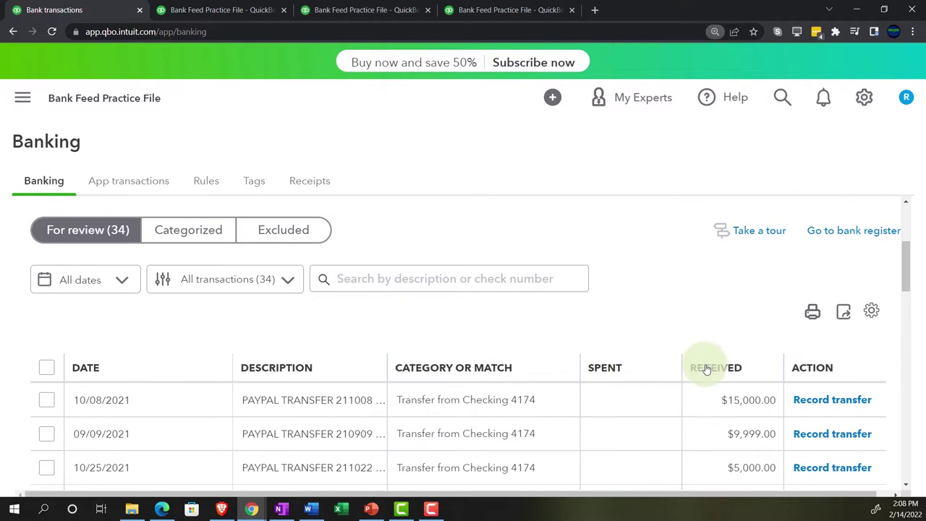
{"action": "scroll", "coordinate": [707, 369], "scroll_direction": "down", "scroll_amount": 1}
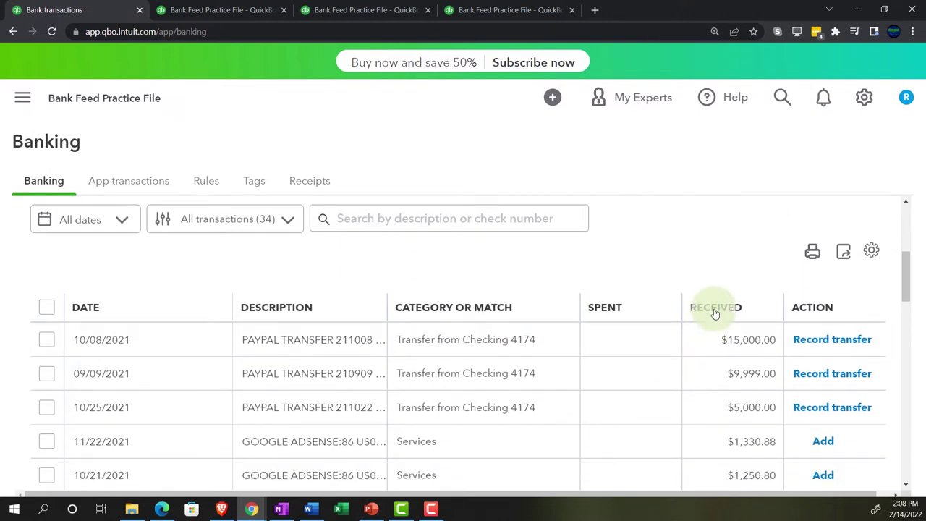
{"action": "scroll", "coordinate": [715, 313], "scroll_direction": "down", "scroll_amount": 1}
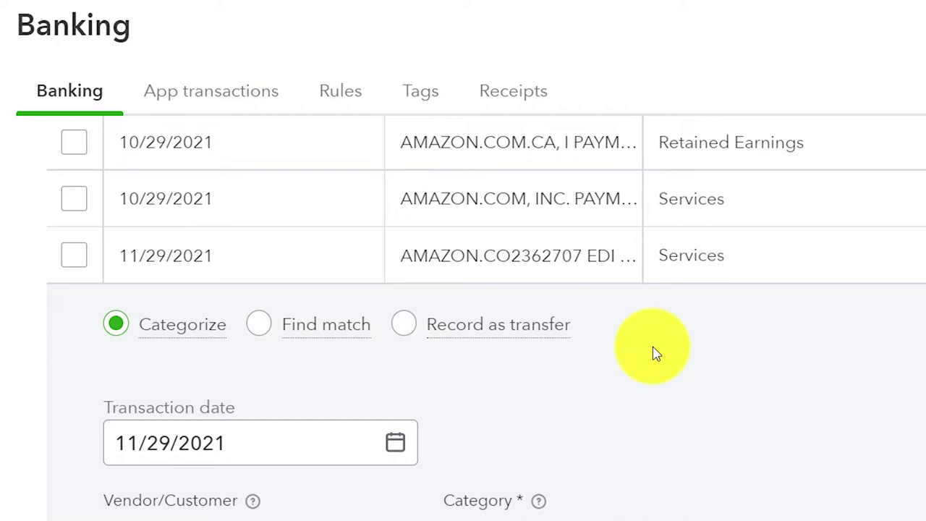
- Consult the flowchart in OneNote again, and return to the expanded 11/29/2021 Amazon transaction in Chrome
{"action": "left_click", "coordinate": [281, 509]}
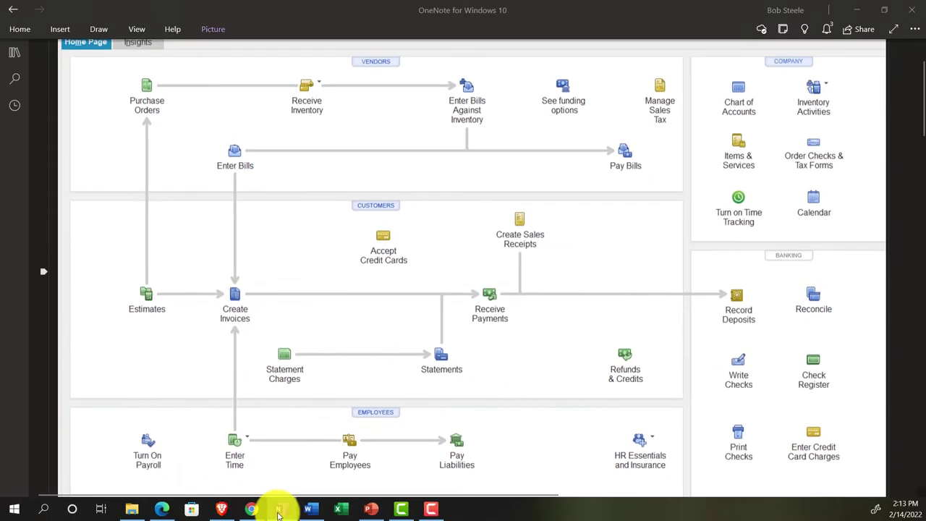
{"action": "left_click", "coordinate": [280, 510]}
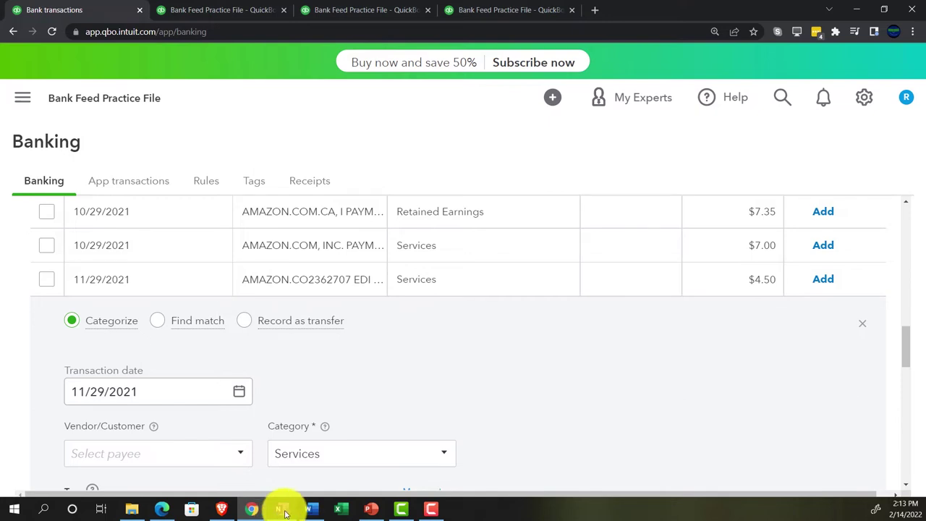
{"action": "scroll", "coordinate": [432, 411], "scroll_direction": "down", "scroll_amount": 1}
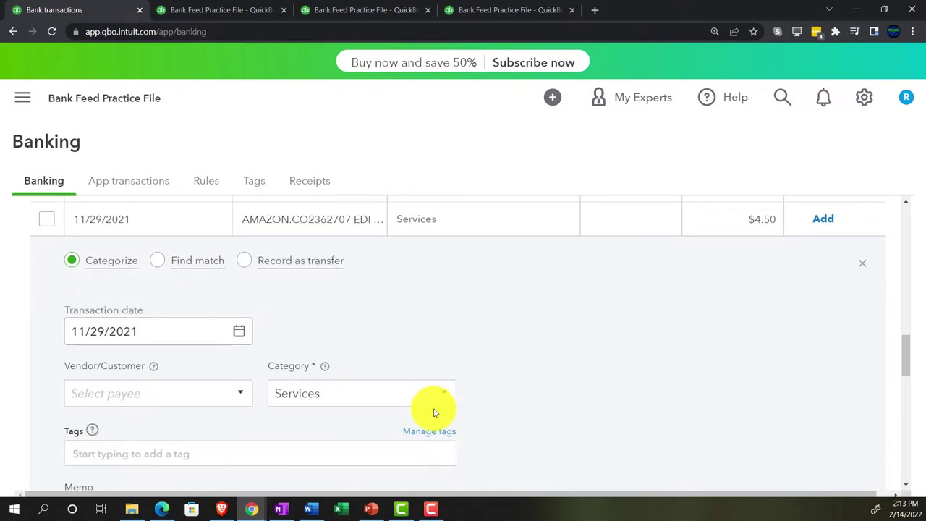
{"action": "scroll", "coordinate": [435, 413], "scroll_direction": "up", "scroll_amount": 1}
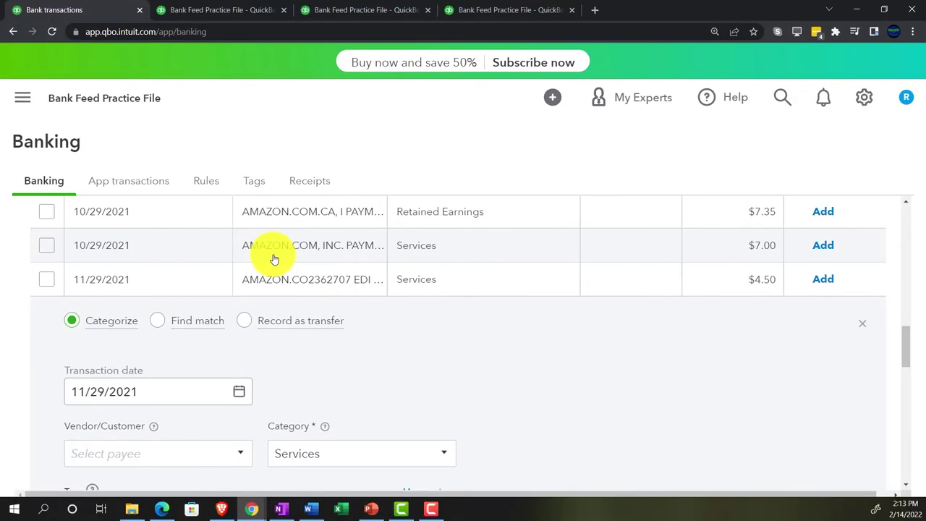
- Copy the text "AMAZON.CO" from the memo of the 11/29/2021 Amazon transaction
{"action": "scroll", "coordinate": [274, 259], "scroll_direction": "down", "scroll_amount": 2}
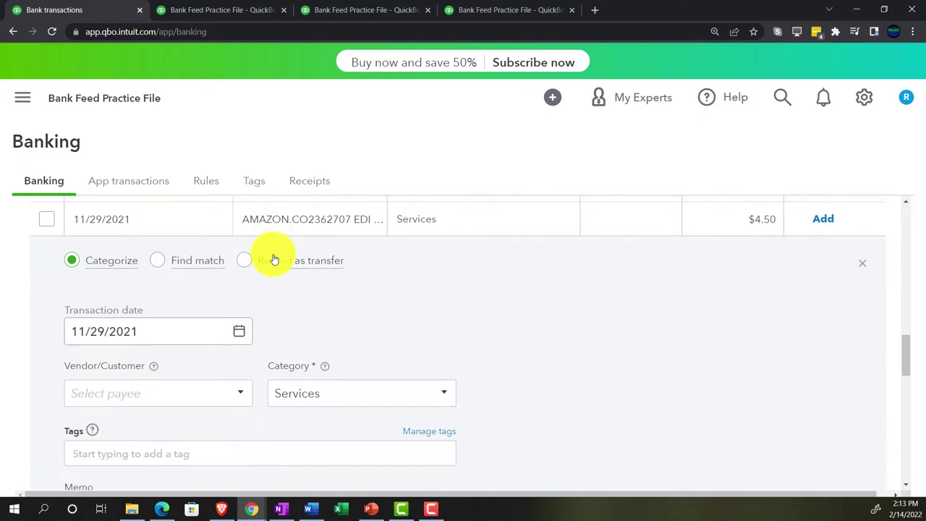
{"action": "scroll", "coordinate": [272, 268], "scroll_direction": "down", "scroll_amount": 1}
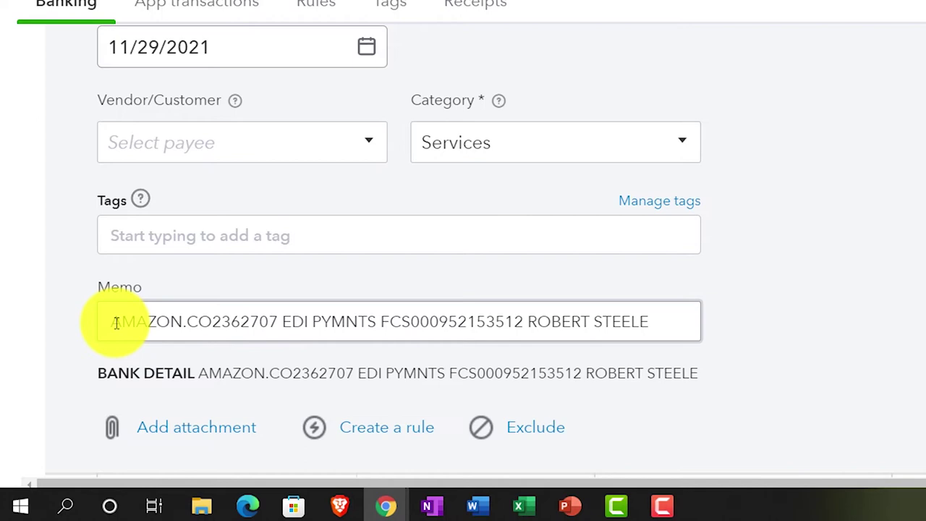
{"action": "left_click_drag", "start_coordinate": [108, 320], "coordinate": [212, 321]}
{"action": "key", "text": "ctrl+c"}
{"action": "scroll", "coordinate": [406, 312], "scroll_direction": "up", "scroll_amount": 4}
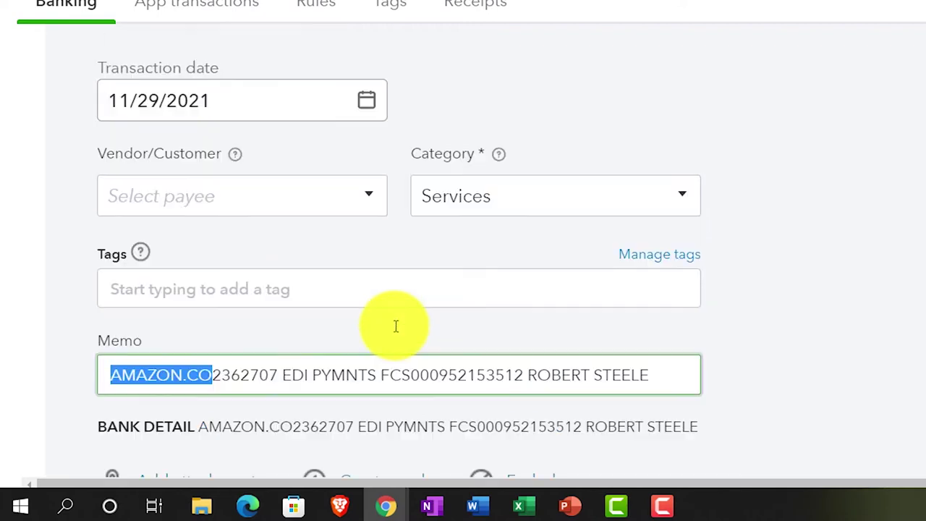
- Add AMAZON.CO as a new customer and assign it as the payee of the 11/29/2021 Amazon transaction
{"action": "scroll", "coordinate": [442, 290], "scroll_direction": "up", "scroll_amount": 1}
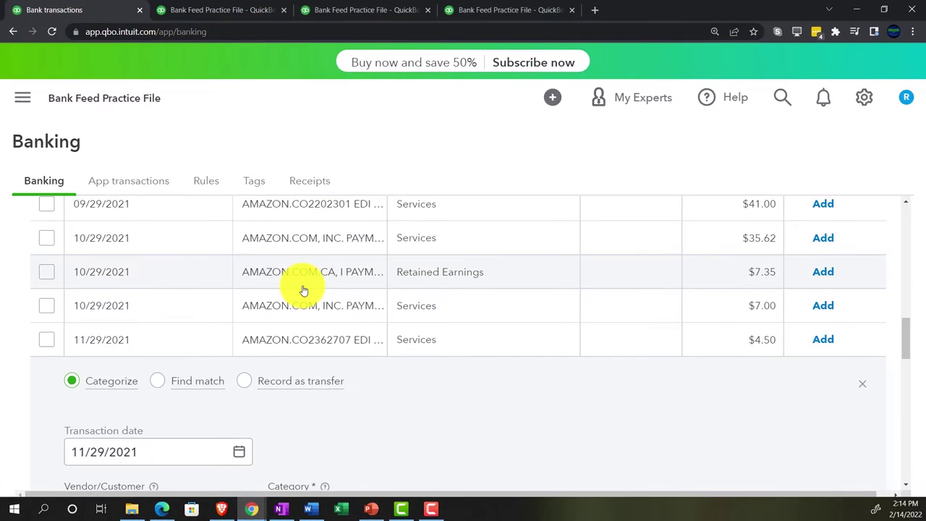
{"action": "scroll", "coordinate": [389, 413], "scroll_direction": "down", "scroll_amount": 3}
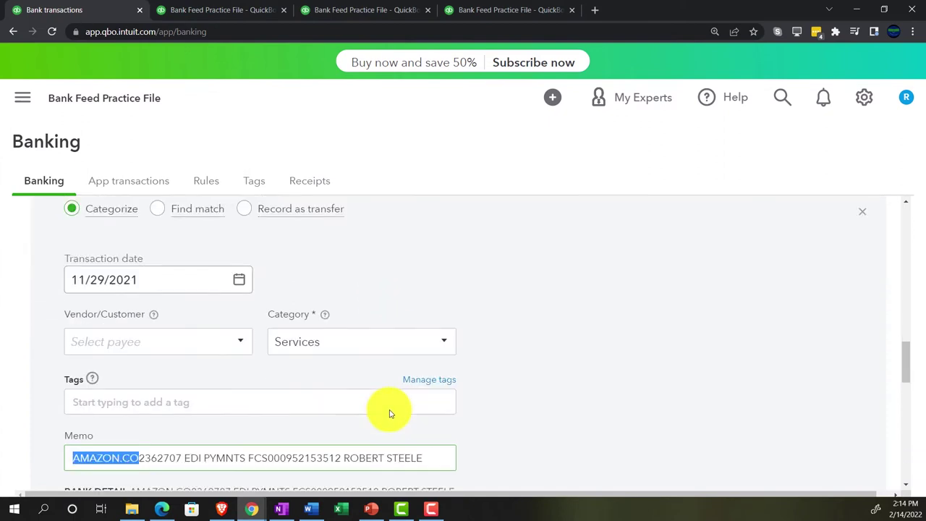
{"action": "left_click", "coordinate": [114, 333]}
{"action": "key", "text": "ctrl+v"}
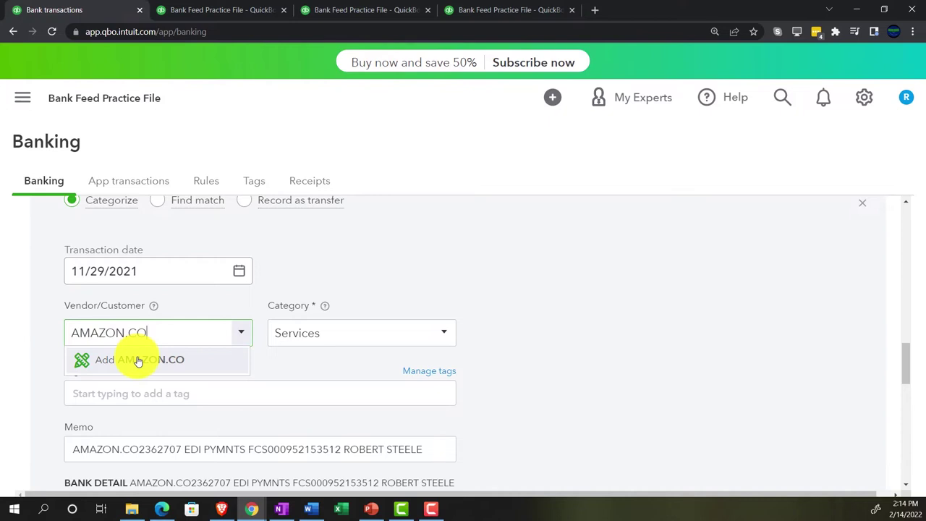
{"action": "left_click", "coordinate": [138, 360]}
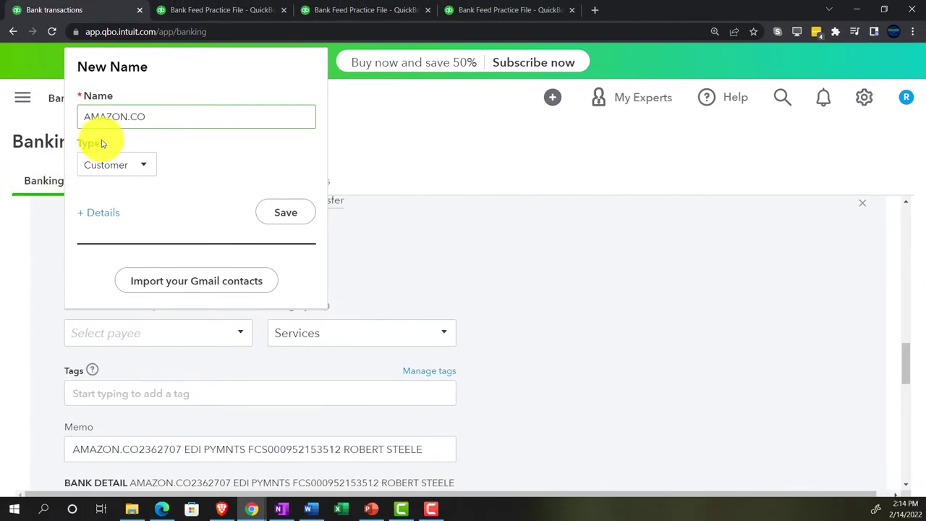
{"action": "left_click", "coordinate": [286, 214]}
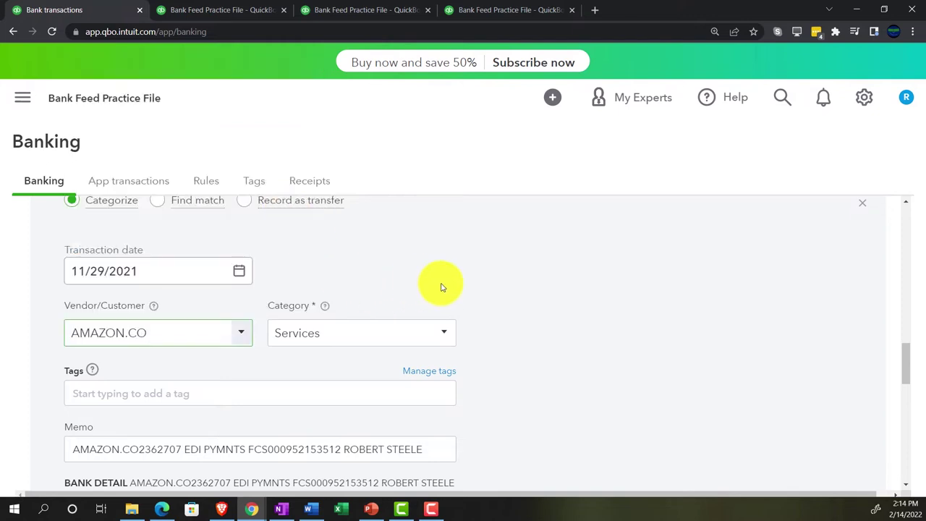
- Start a new category account for the Amazon transaction with account type Income and detail type Other Primary Income
{"action": "scroll", "coordinate": [442, 286], "scroll_direction": "down", "scroll_amount": 1}
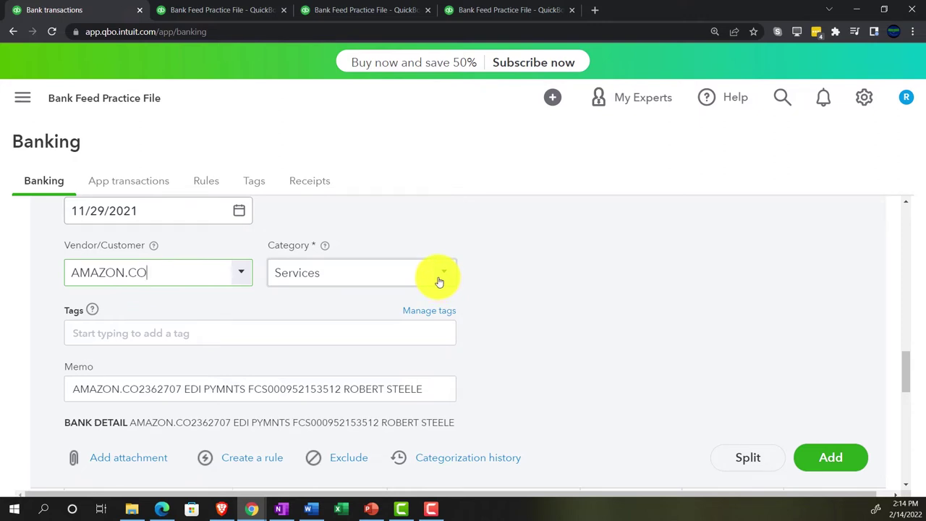
{"action": "left_click", "coordinate": [440, 282]}
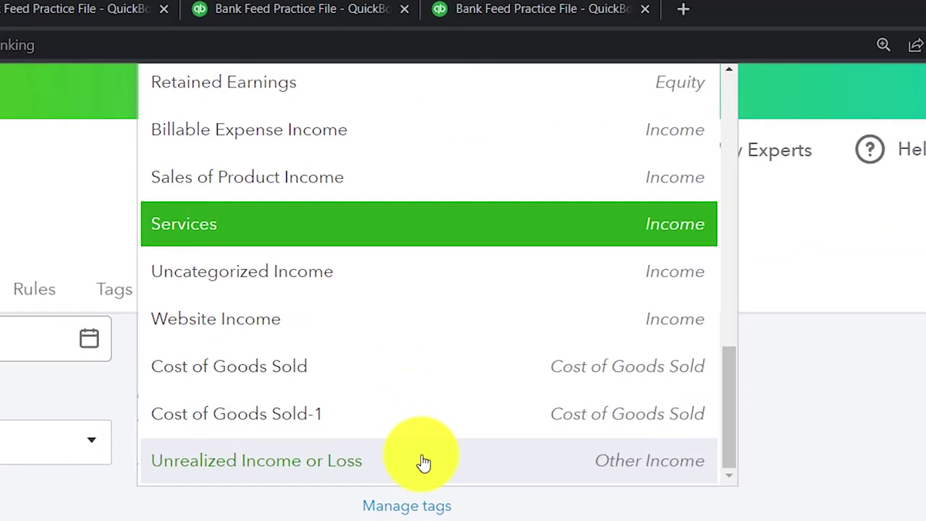
{"action": "scroll", "coordinate": [423, 463], "scroll_direction": "up", "scroll_amount": 20}
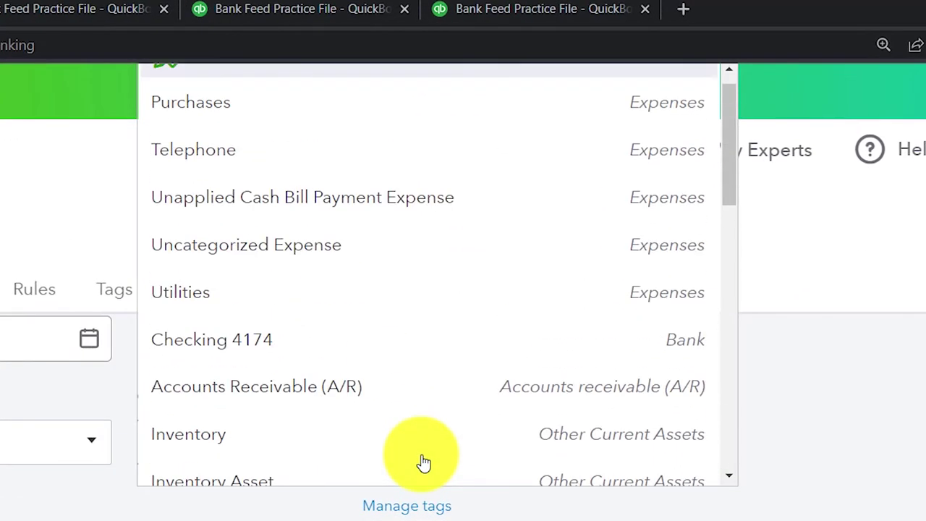
{"action": "left_click", "coordinate": [259, 97]}
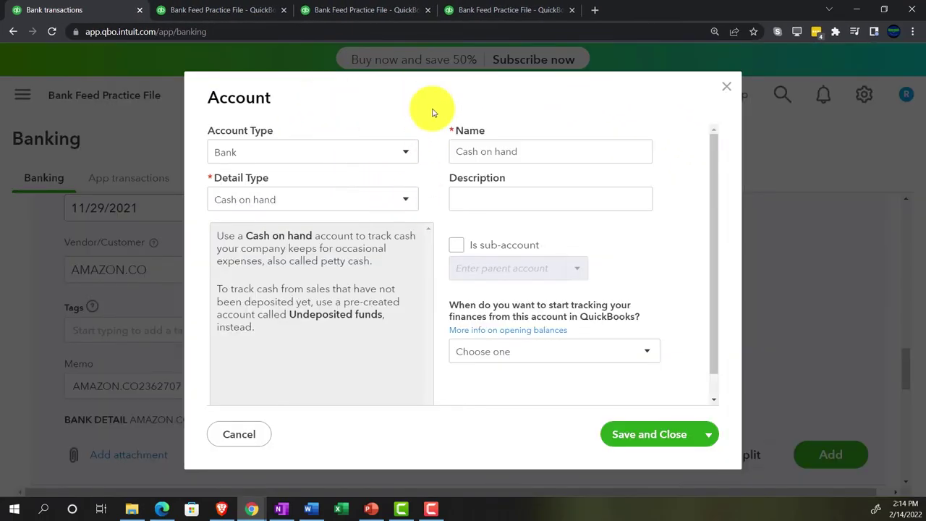
{"action": "left_click", "coordinate": [408, 153]}
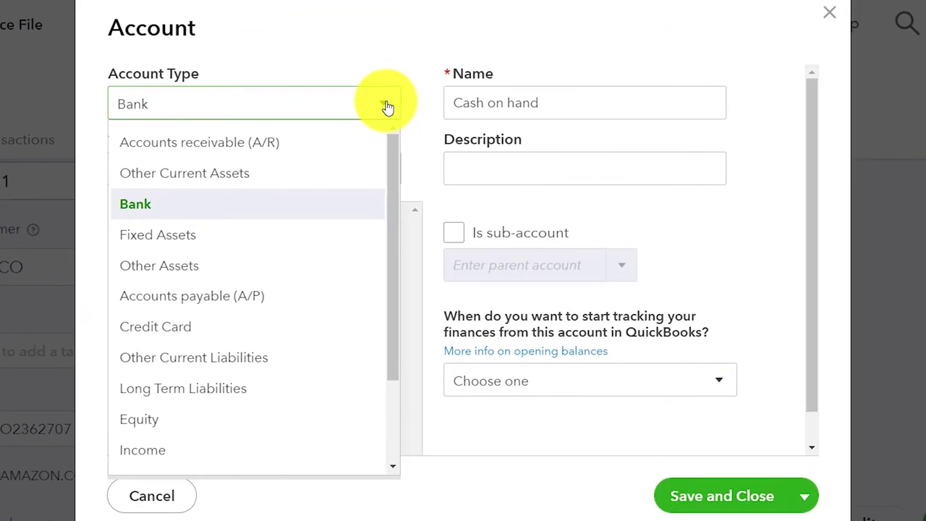
{"action": "left_click", "coordinate": [243, 464]}
{"action": "left_click", "coordinate": [380, 173]}
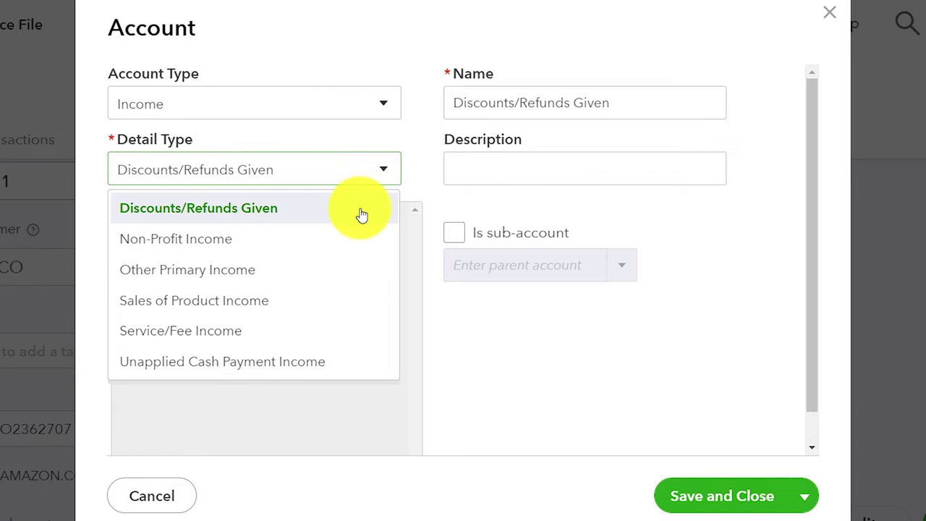
{"action": "left_click", "coordinate": [270, 281]}
- Name the new income account "Video Content Income" and save it as the transaction's category
{"action": "left_click_drag", "start_coordinate": [657, 113], "coordinate": [425, 114]}
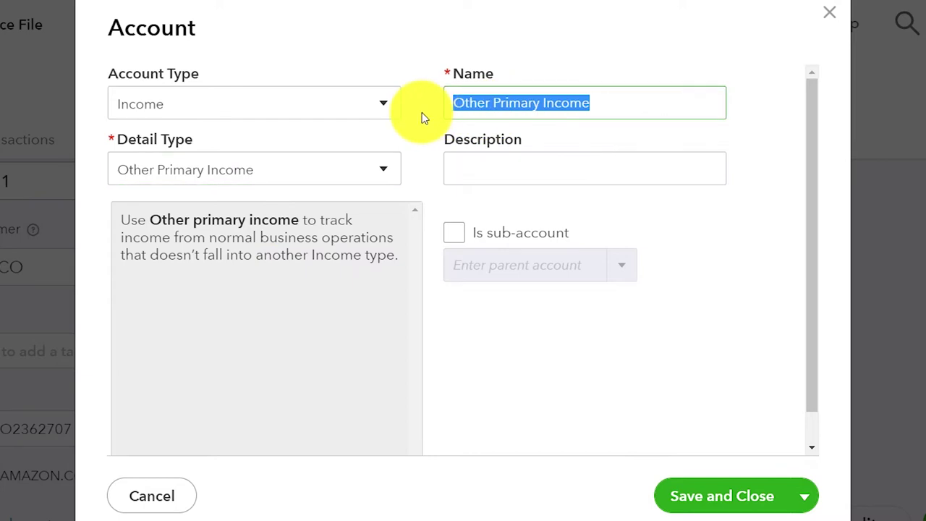
{"action": "type", "text": "Video"}
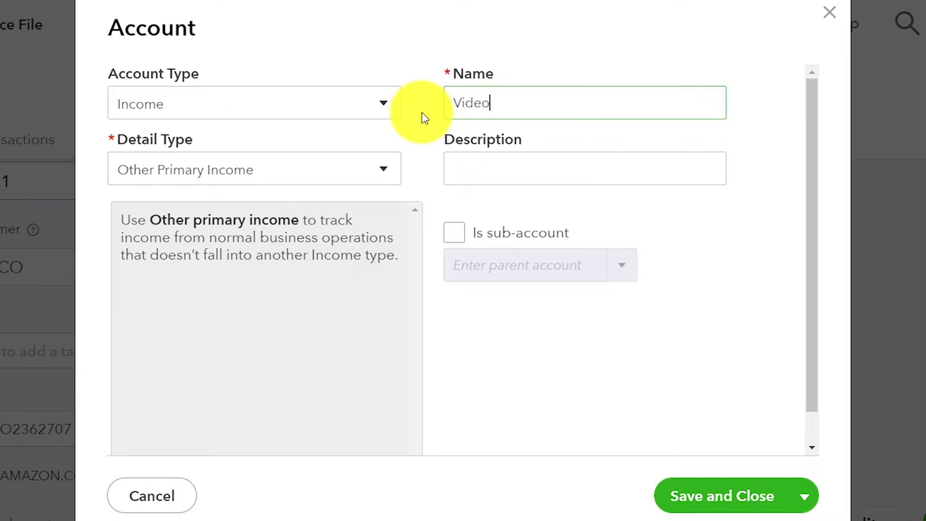
{"action": "type", "text": " Content Income"}
{"action": "key", "text": "Tab"}
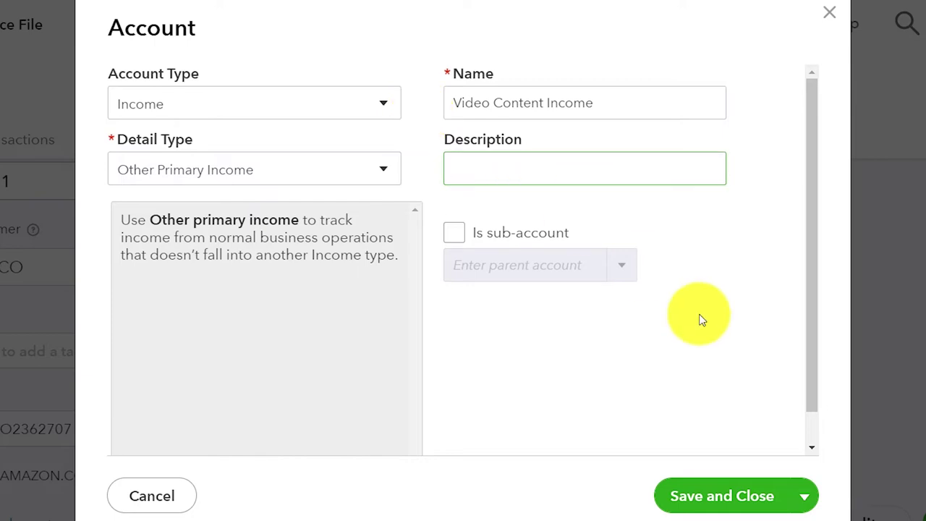
{"action": "left_click", "coordinate": [709, 494]}
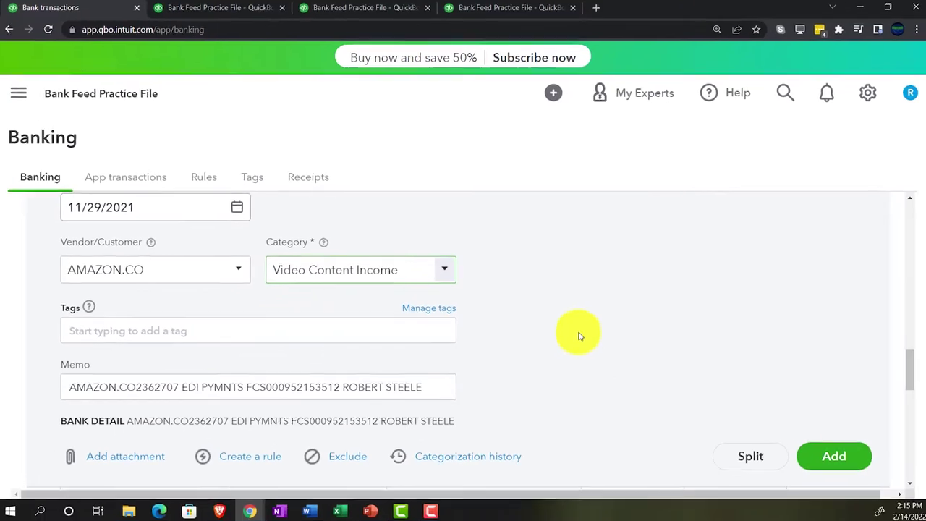
- Add the categorized 11/29/2021 Amazon deposit to the books
{"action": "scroll", "coordinate": [573, 336], "scroll_direction": "down", "scroll_amount": 1}
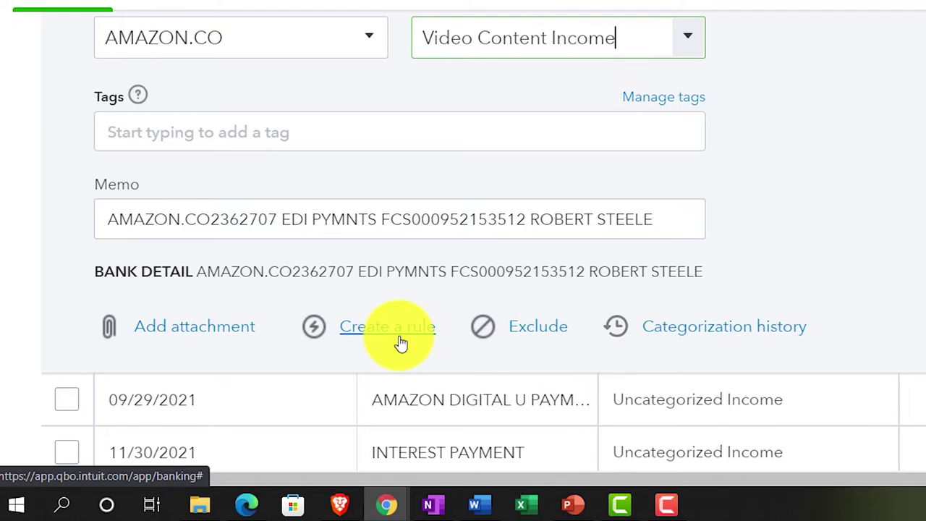
{"action": "scroll", "coordinate": [402, 344], "scroll_direction": "up", "scroll_amount": 1}
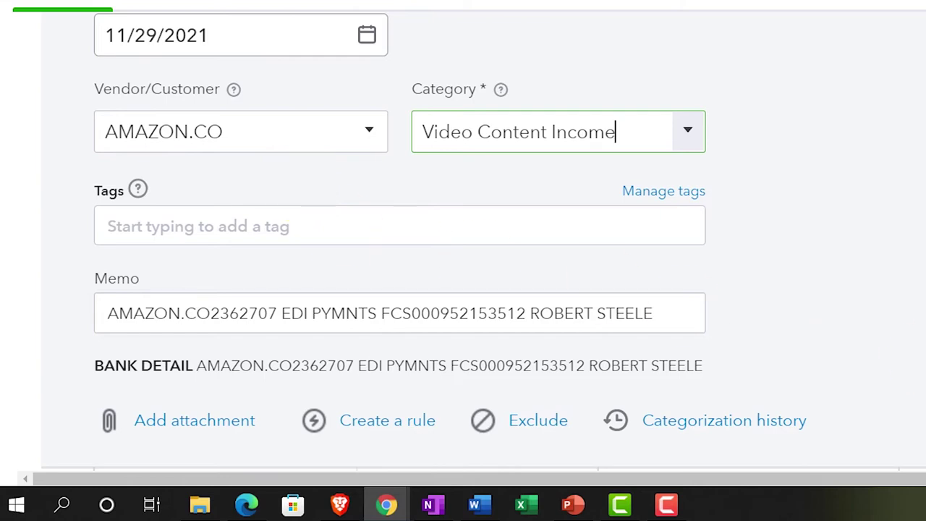
{"action": "left_click", "coordinate": [764, 429]}
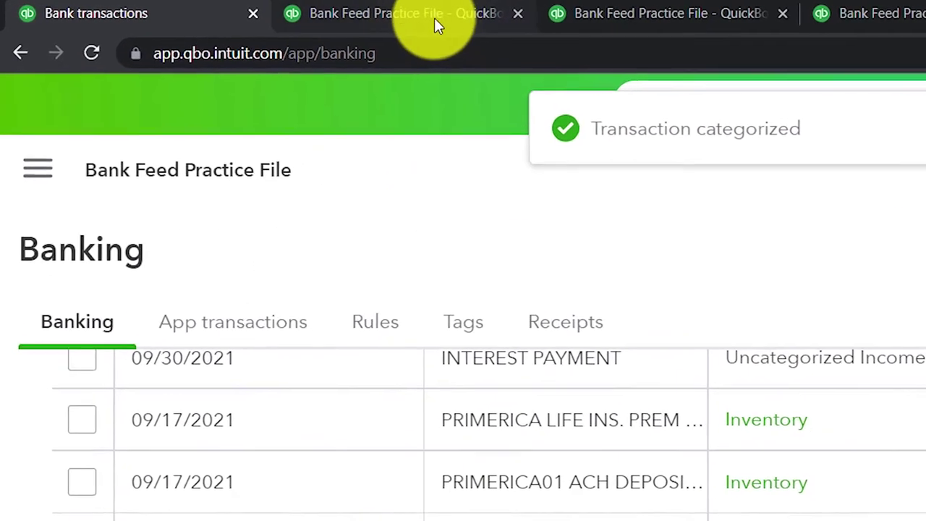
- Rerun the 2021 Balance Sheet and open the transaction report behind the Checking 4174 balance
{"action": "left_click", "coordinate": [235, 9]}
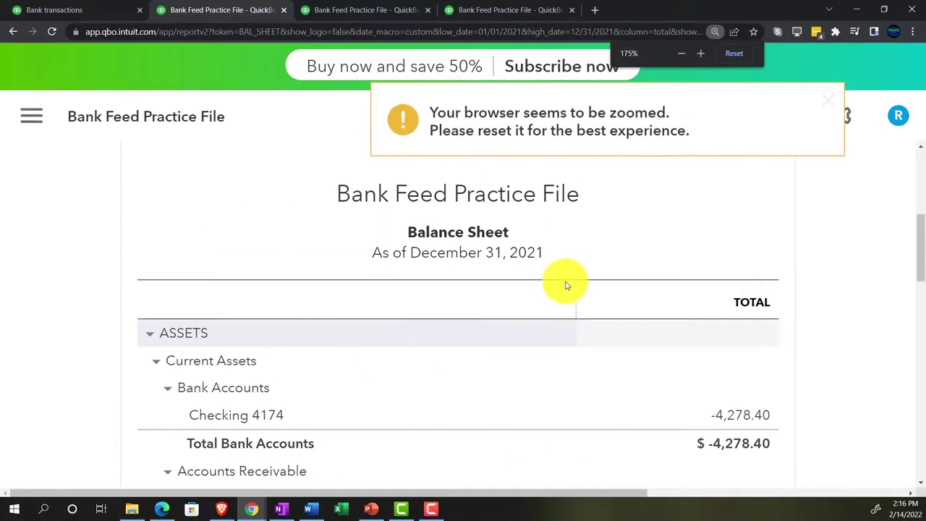
{"action": "scroll", "coordinate": [682, 269], "scroll_direction": "up", "scroll_amount": 3}
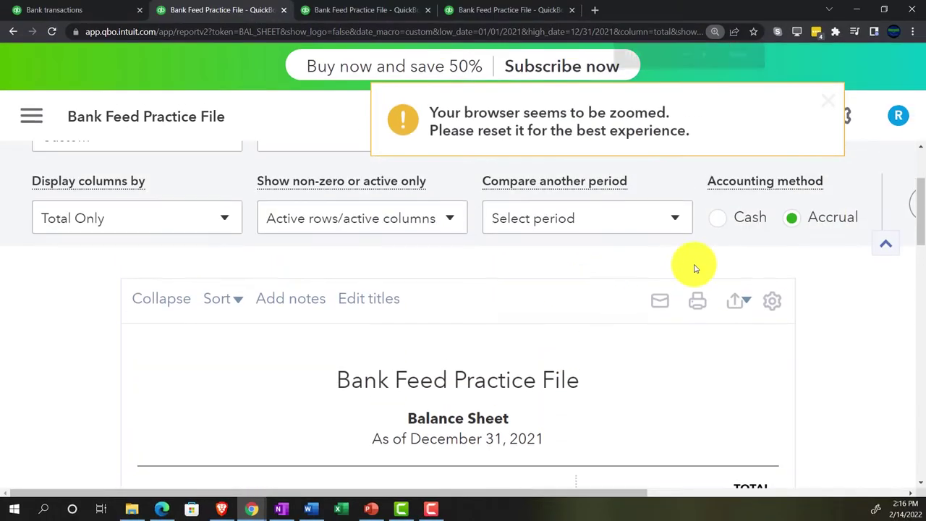
{"action": "scroll", "coordinate": [548, 354], "scroll_direction": "down", "scroll_amount": 5}
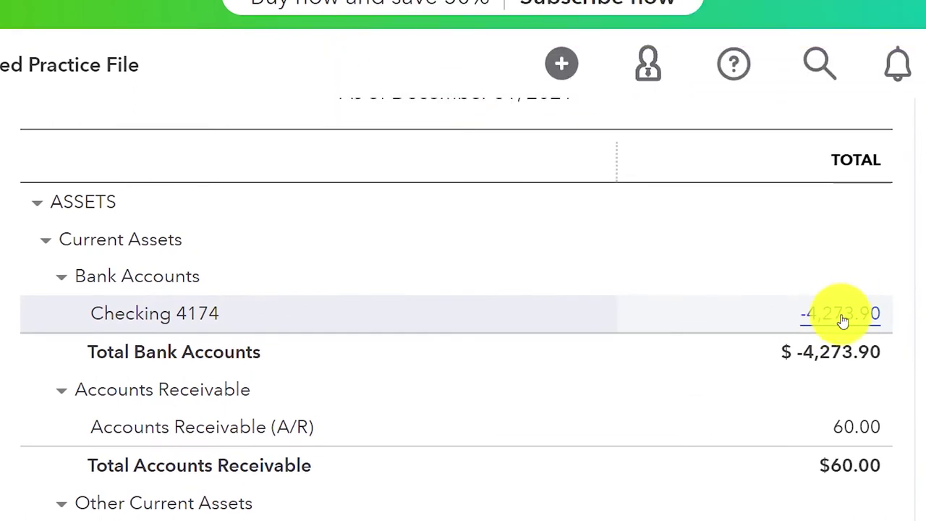
{"action": "left_click", "coordinate": [843, 319]}
{"action": "key", "text": "ctrl+minus"}
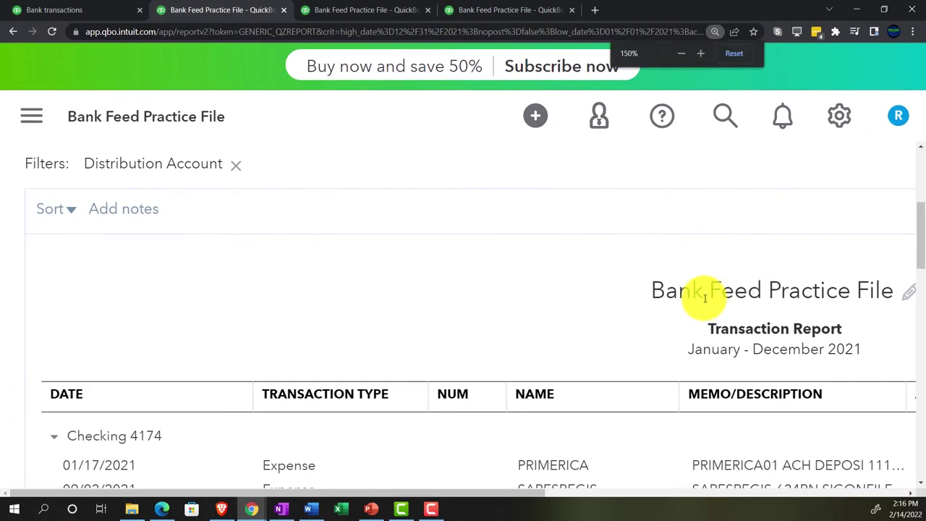
{"action": "key", "text": "ctrl+minus"}
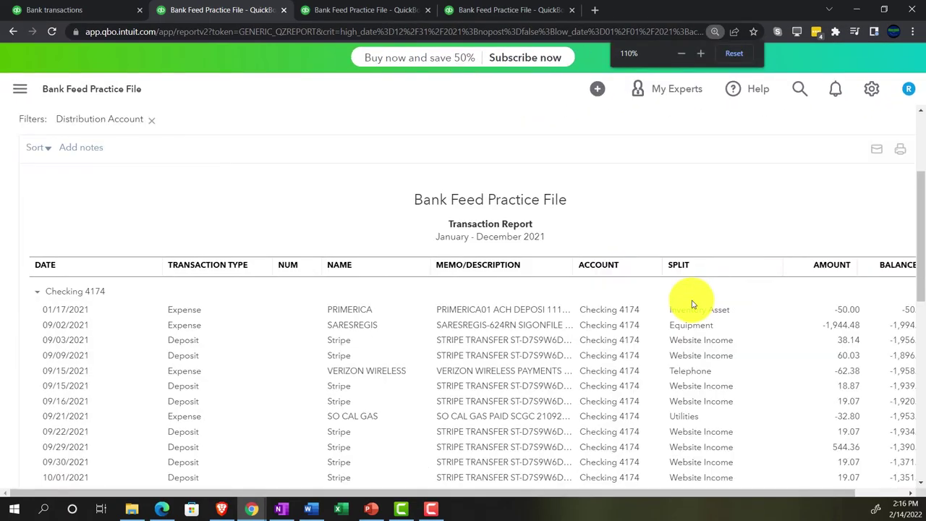
- Find the 11/29/2021 AMAZON.CO deposit in the Checking 4174 transaction report, view its Bank Deposit form and close it
{"action": "scroll", "coordinate": [673, 339], "scroll_direction": "down", "scroll_amount": 1}
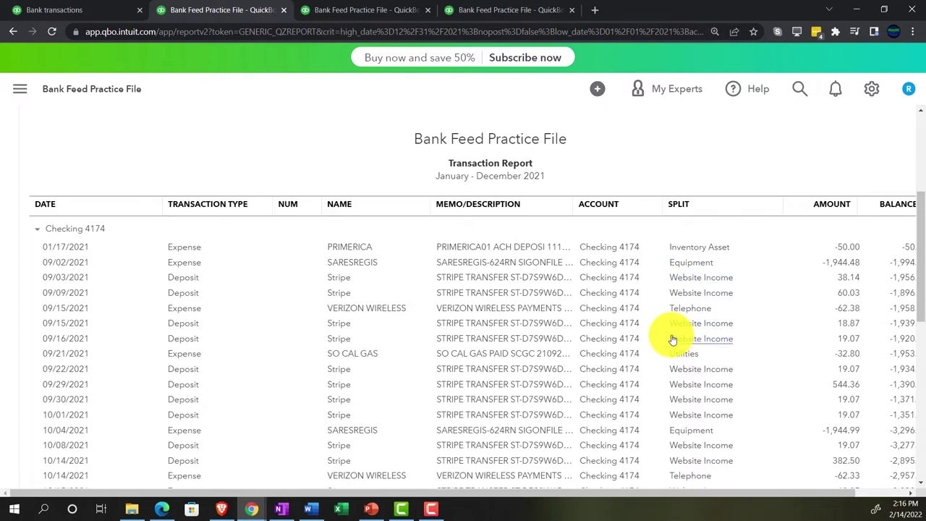
{"action": "scroll", "coordinate": [673, 339], "scroll_direction": "down", "scroll_amount": 1}
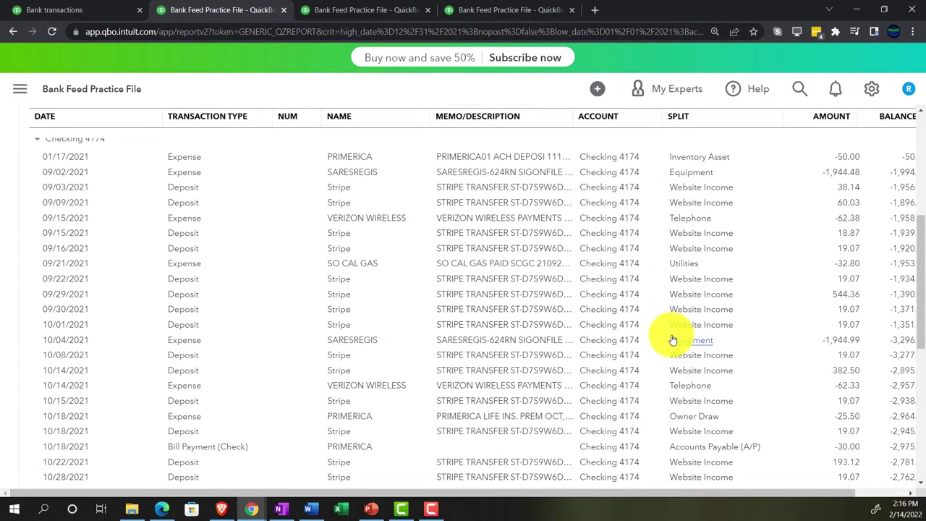
{"action": "scroll", "coordinate": [673, 338], "scroll_direction": "down", "scroll_amount": 3}
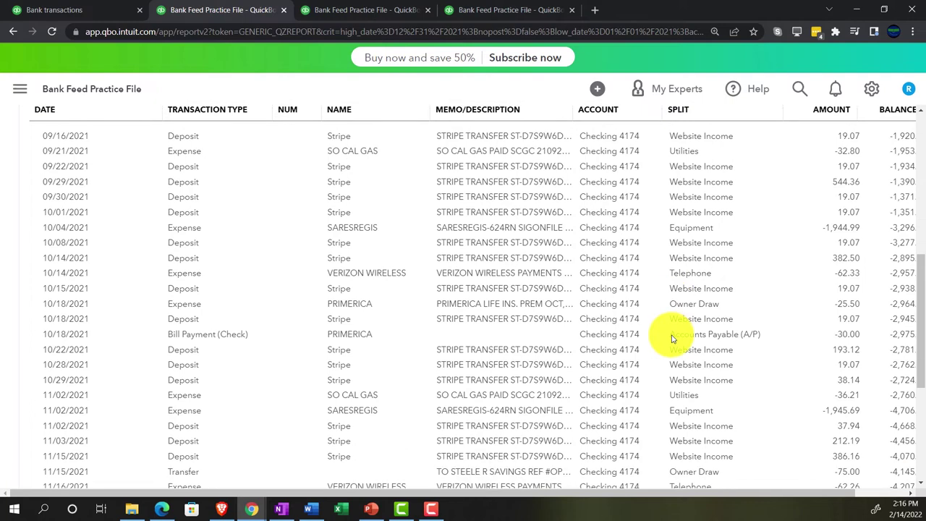
{"action": "scroll", "coordinate": [673, 339], "scroll_direction": "down", "scroll_amount": 2}
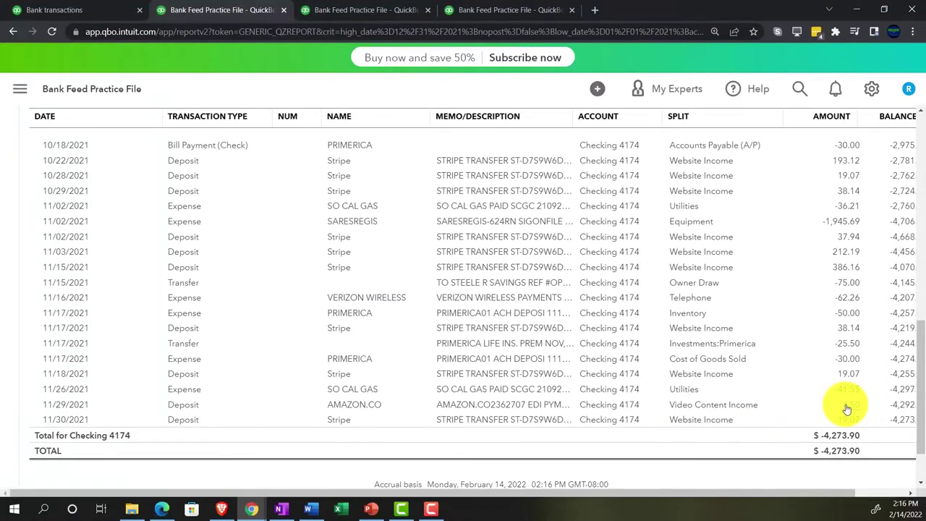
{"action": "left_click", "coordinate": [847, 410]}
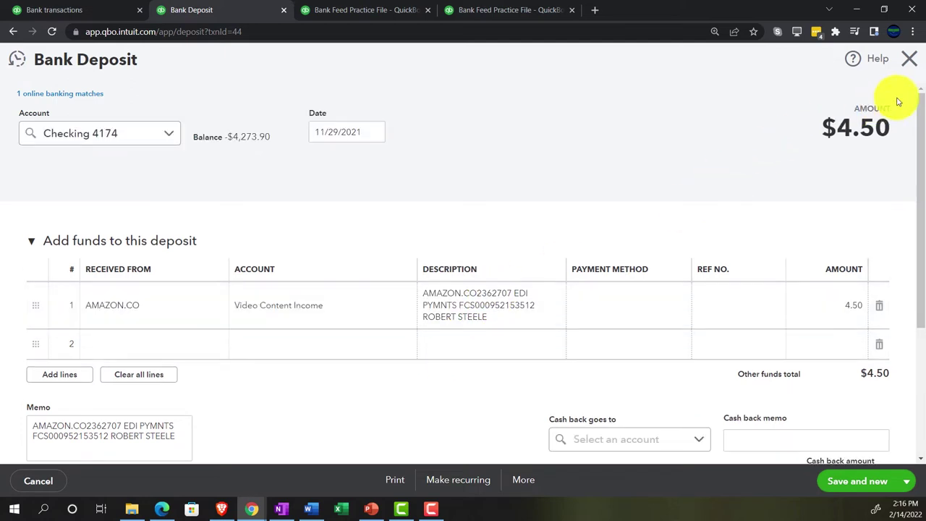
{"action": "left_click", "coordinate": [914, 65]}
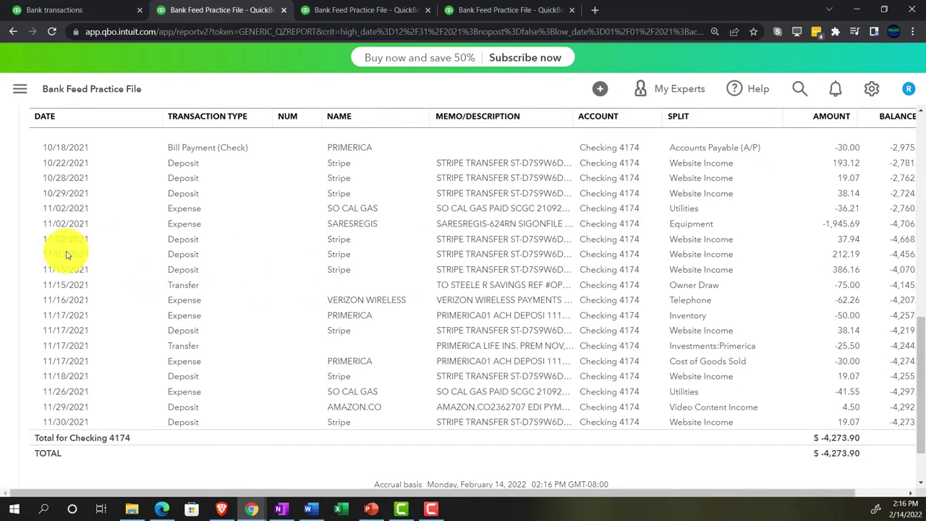
- Return from the Checking 4174 transaction report to the Balance Sheet summary
{"action": "scroll", "coordinate": [68, 250], "scroll_direction": "up", "scroll_amount": 4}
{"action": "scroll", "coordinate": [48, 251], "scroll_direction": "down", "scroll_amount": 3}
{"action": "scroll", "coordinate": [66, 210], "scroll_direction": "up", "scroll_amount": 10}
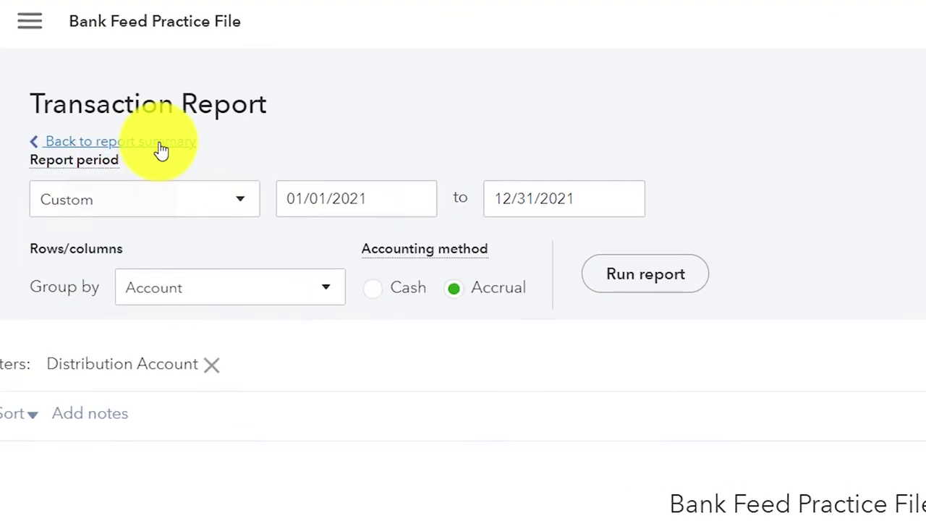
{"action": "left_click", "coordinate": [101, 156]}
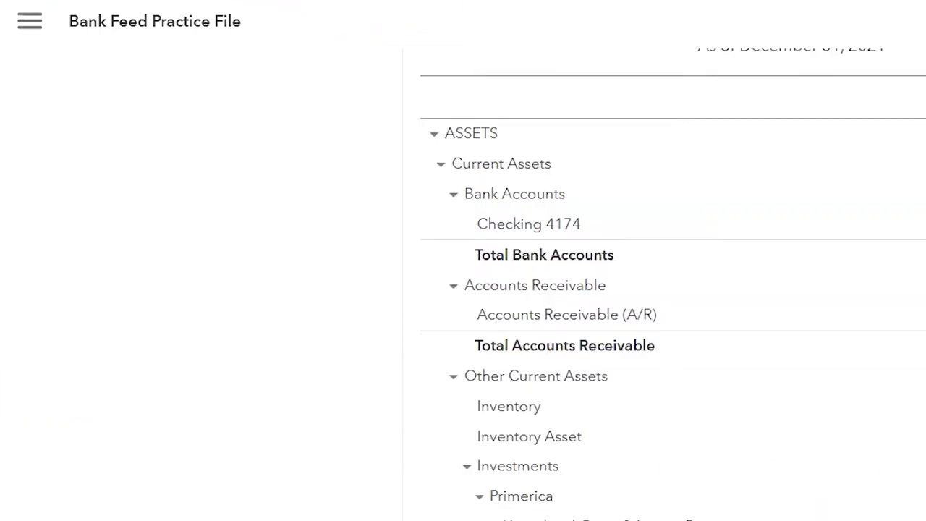
- Rerun the 2021 Profit and Loss report and examine the Video Content Income line in its income section
{"action": "left_click", "coordinate": [355, 3]}
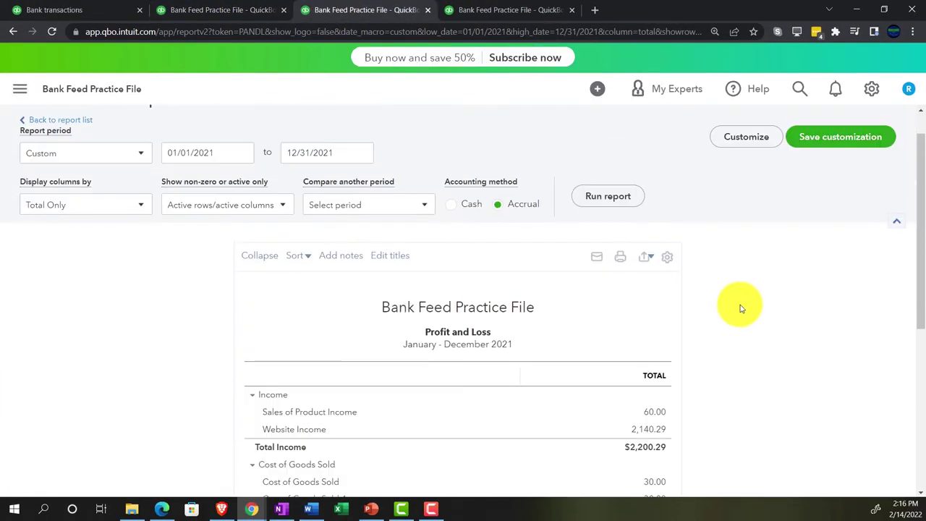
{"action": "left_click", "coordinate": [610, 196]}
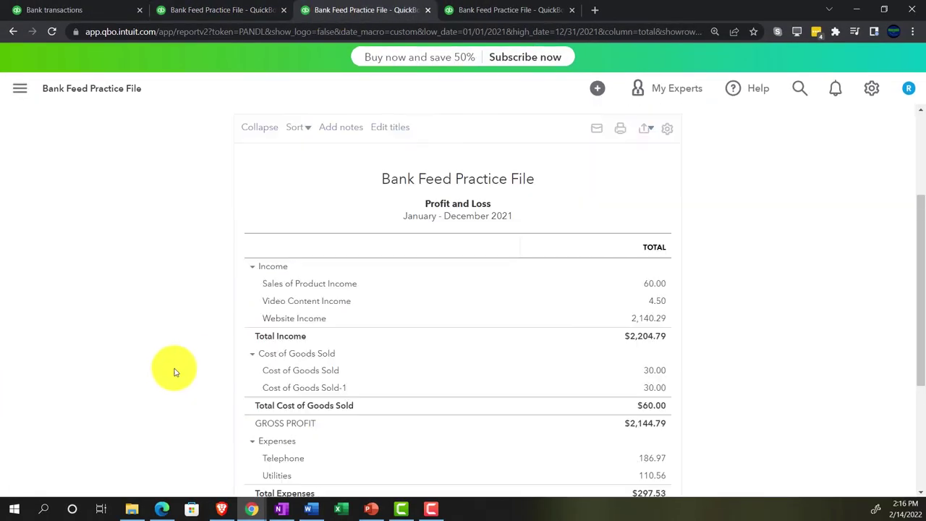
{"action": "key", "text": "ctrl+plus"}
{"action": "key", "text": "ctrl+plus"}
{"action": "key", "text": "ctrl+plus"}
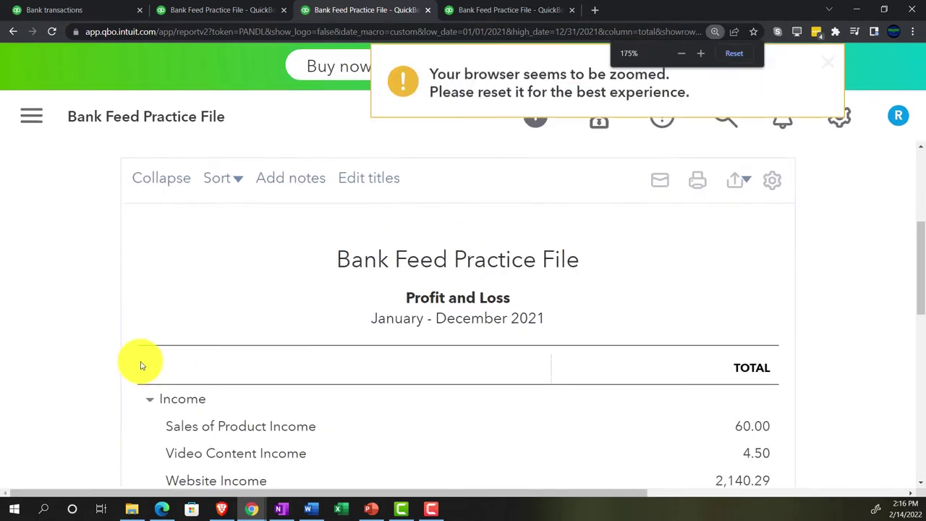
{"action": "scroll", "coordinate": [159, 355], "scroll_direction": "down", "scroll_amount": 1}
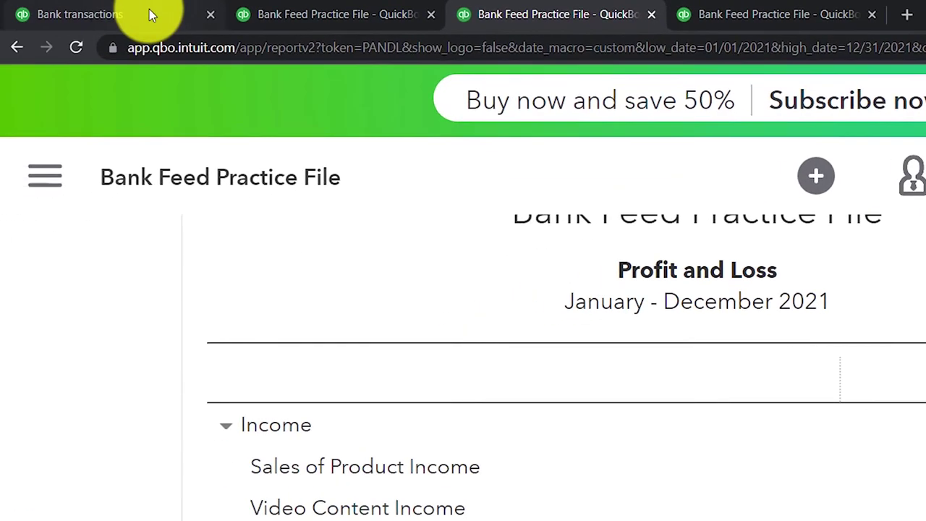
- Duplicate the Bank transactions page in a new browser tab and open the Sales customer list there
{"action": "left_click", "coordinate": [150, 10]}
{"action": "right_click", "coordinate": [149, 9]}
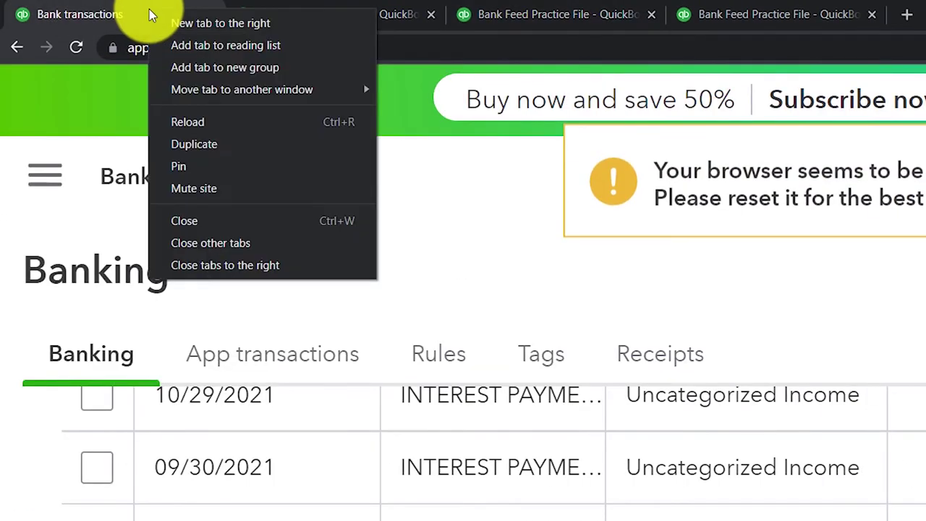
{"action": "left_click", "coordinate": [196, 142]}
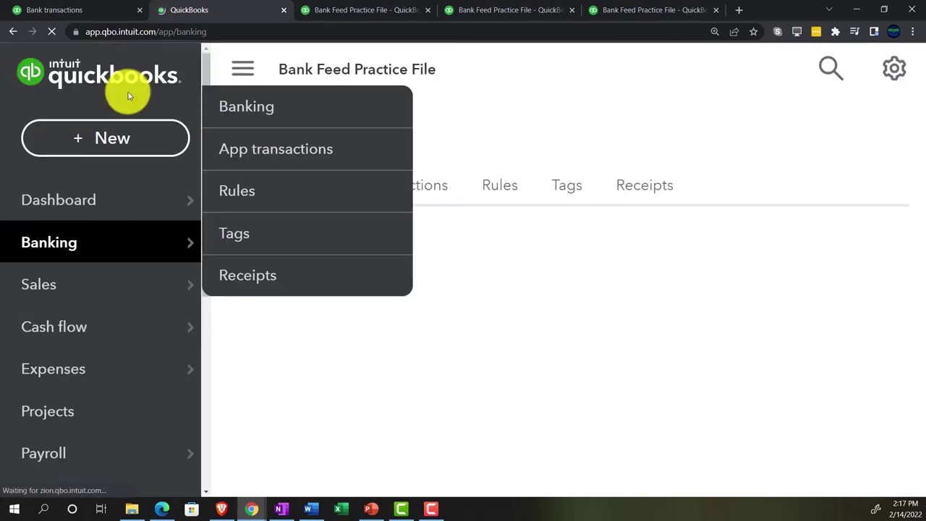
{"action": "mouse_move", "coordinate": [125, 253]}
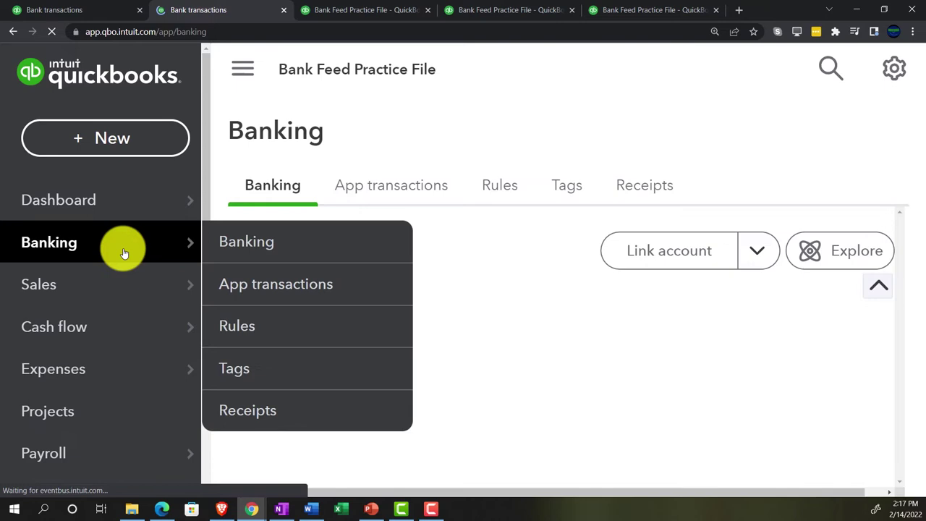
{"action": "scroll", "coordinate": [124, 254], "scroll_direction": "down", "scroll_amount": 2}
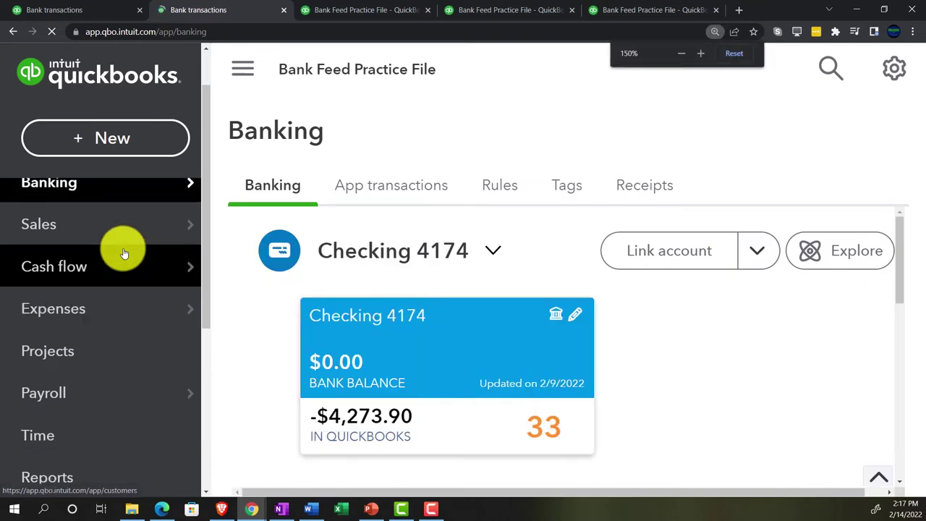
{"action": "key", "text": "ctrl+minus"}
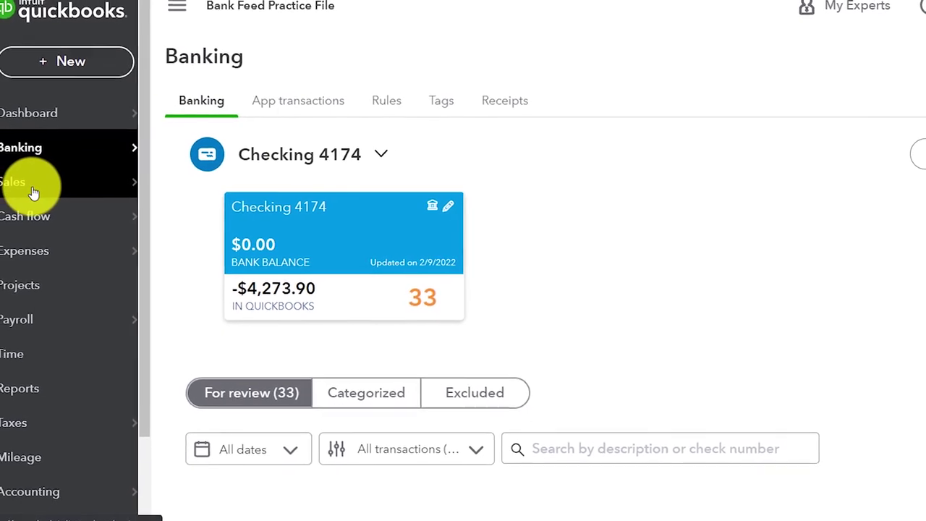
{"action": "left_click", "coordinate": [29, 186]}
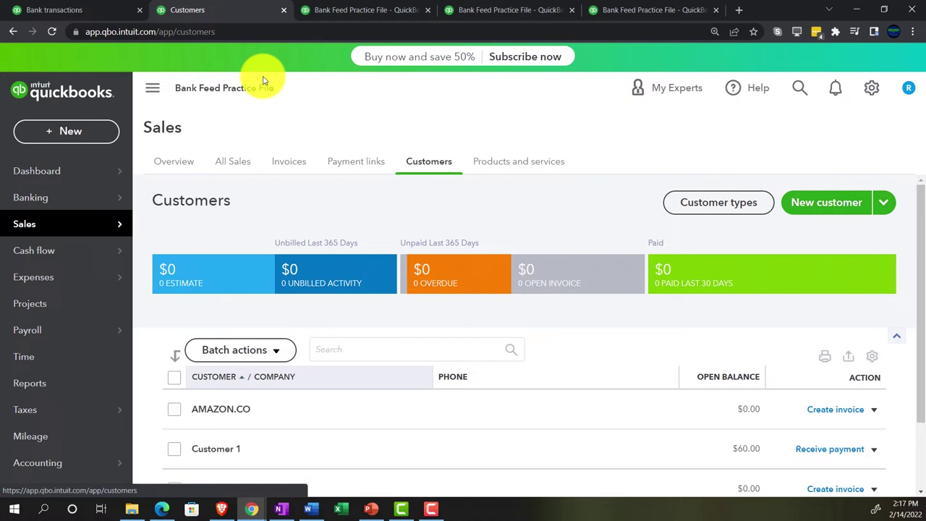
- Open the AMAZON.CO customer record from the customer list and examine its transaction list
{"action": "left_click", "coordinate": [154, 91]}
{"action": "scroll", "coordinate": [178, 313], "scroll_direction": "down", "scroll_amount": 3}
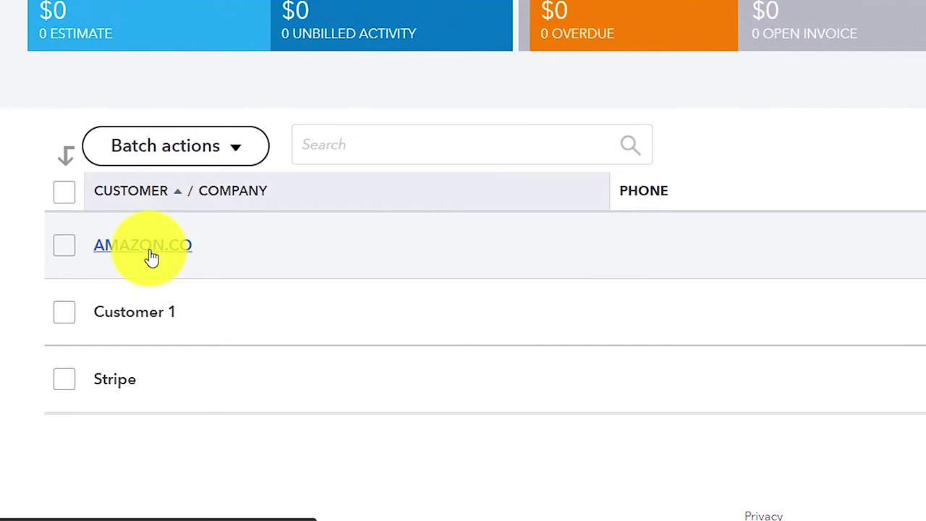
{"action": "left_click", "coordinate": [150, 257]}
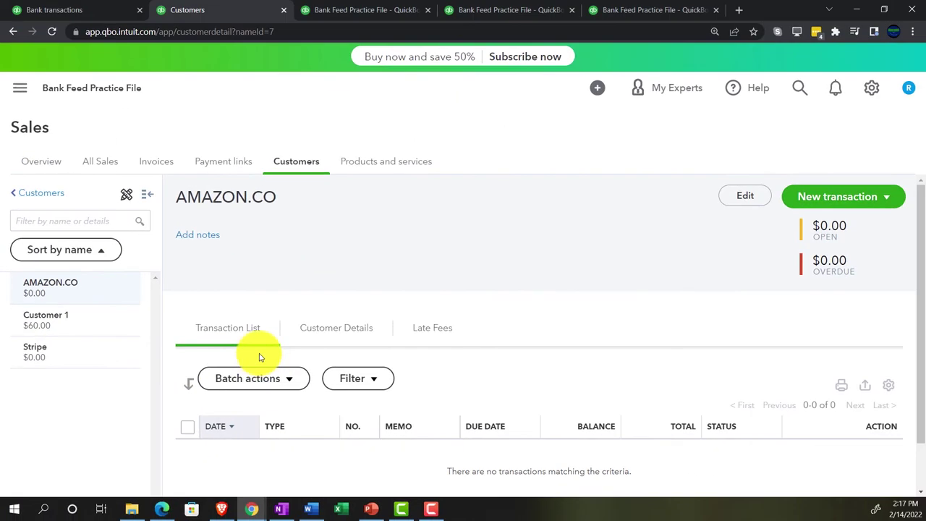
{"action": "scroll", "coordinate": [260, 357], "scroll_direction": "down", "scroll_amount": 2}
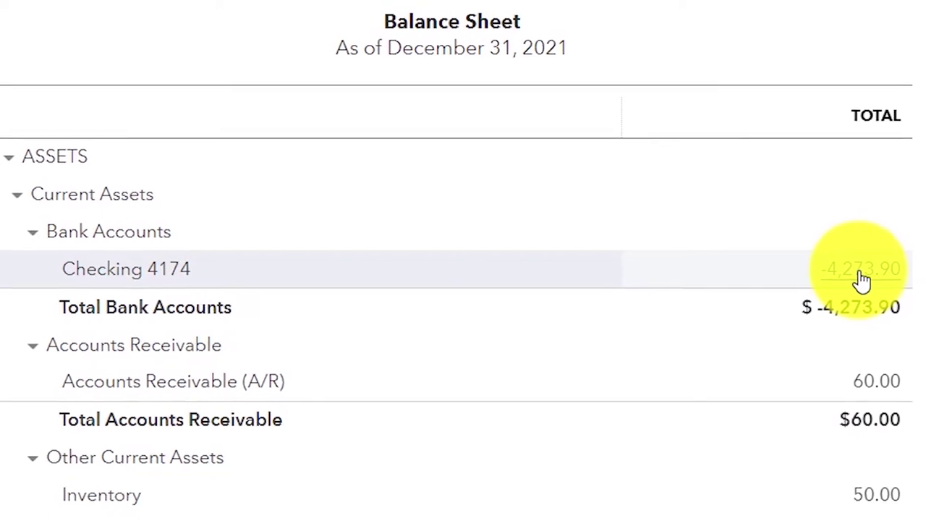
- Look through the 2021 transaction report behind the Checking 4174 balance, then return to the Balance Sheet summary
{"action": "left_click", "coordinate": [809, 269]}
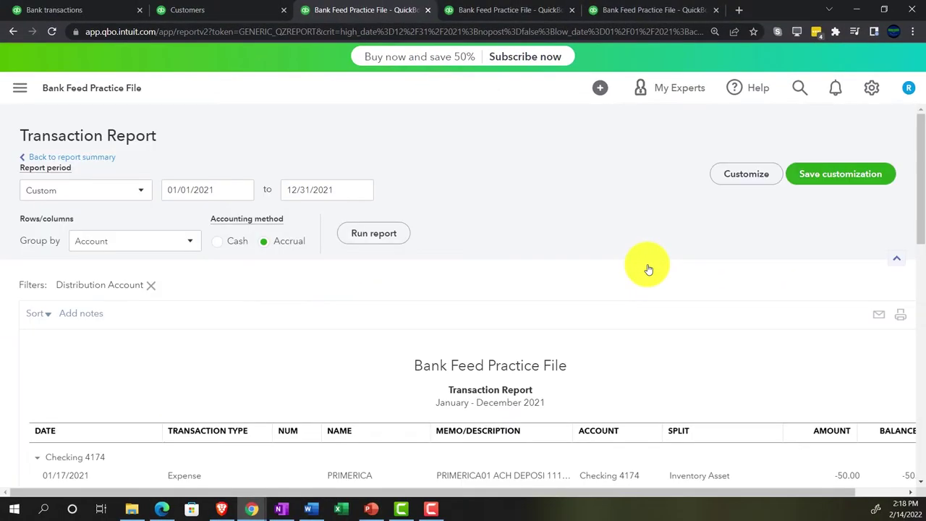
{"action": "scroll", "coordinate": [264, 419], "scroll_direction": "down", "scroll_amount": 3}
{"action": "scroll", "coordinate": [292, 368], "scroll_direction": "down", "scroll_amount": 5}
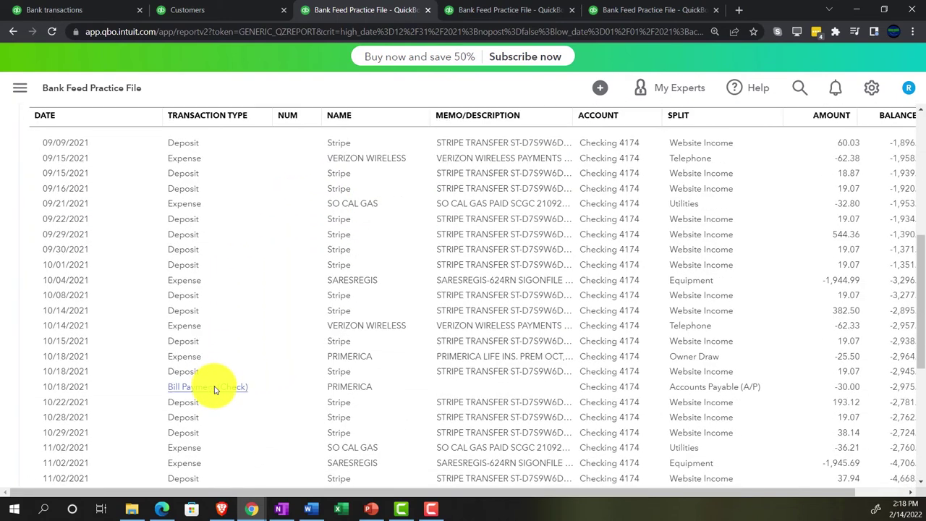
{"action": "scroll", "coordinate": [325, 425], "scroll_direction": "down", "scroll_amount": 1}
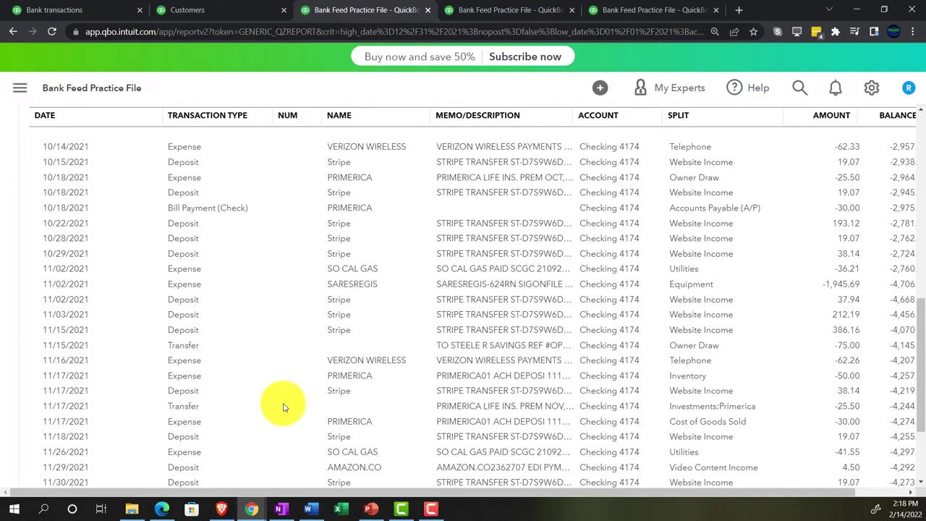
{"action": "scroll", "coordinate": [246, 384], "scroll_direction": "up", "scroll_amount": 10}
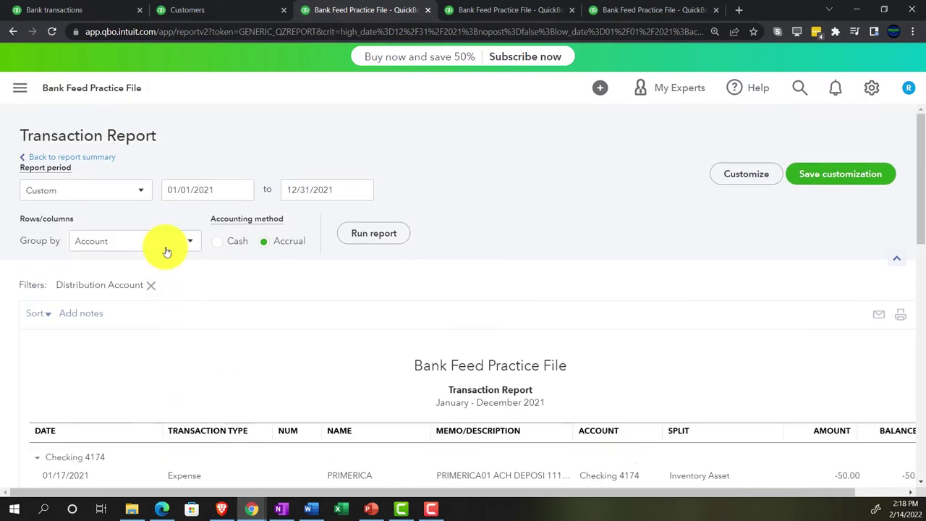
{"action": "left_click", "coordinate": [94, 158]}
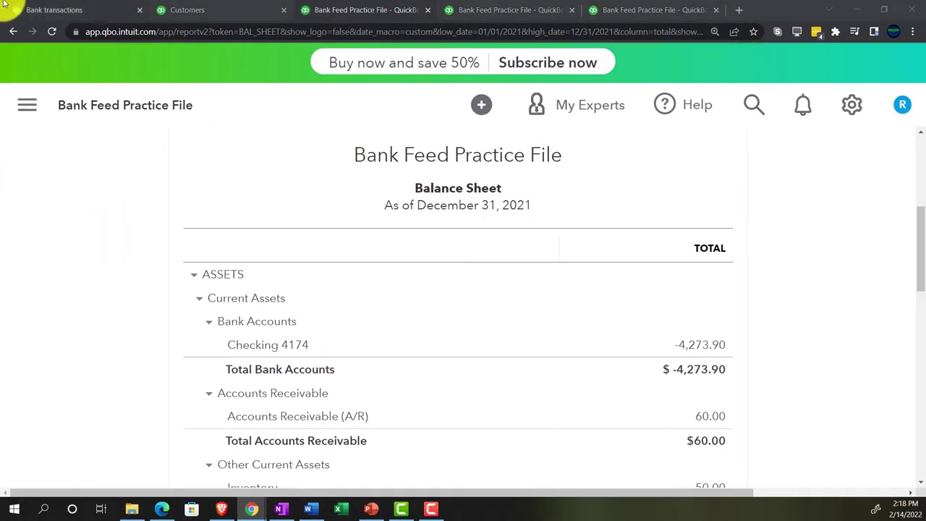
- Go back to the bank feed and review the details of the 11/22/2021 GOOGLE ADSENSE deposit
{"action": "left_click", "coordinate": [78, 9]}
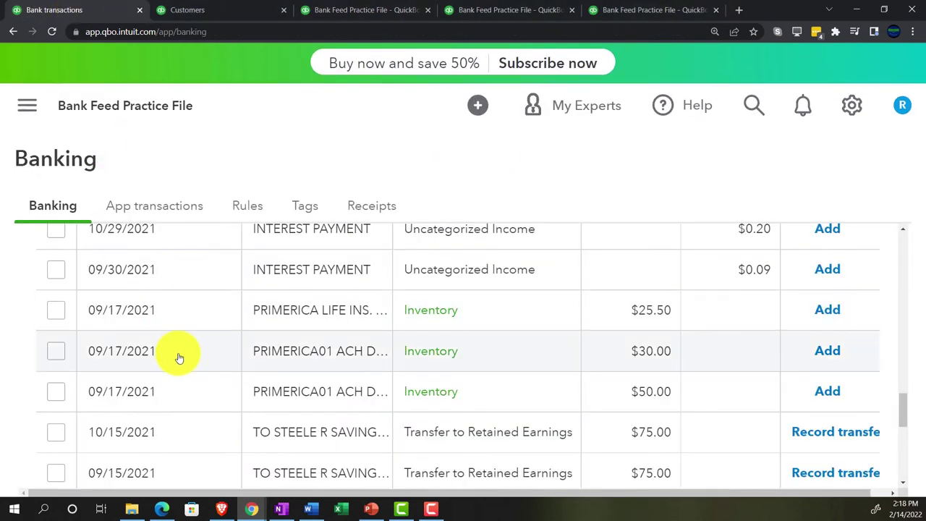
{"action": "scroll", "coordinate": [180, 357], "scroll_direction": "up", "scroll_amount": 1}
{"action": "left_click", "coordinate": [197, 370]}
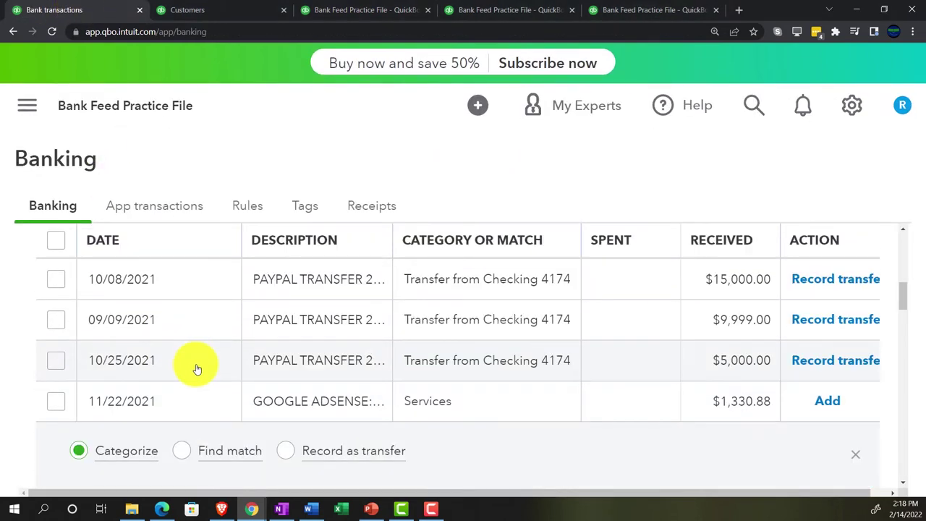
{"action": "scroll", "coordinate": [108, 364], "scroll_direction": "down", "scroll_amount": 3}
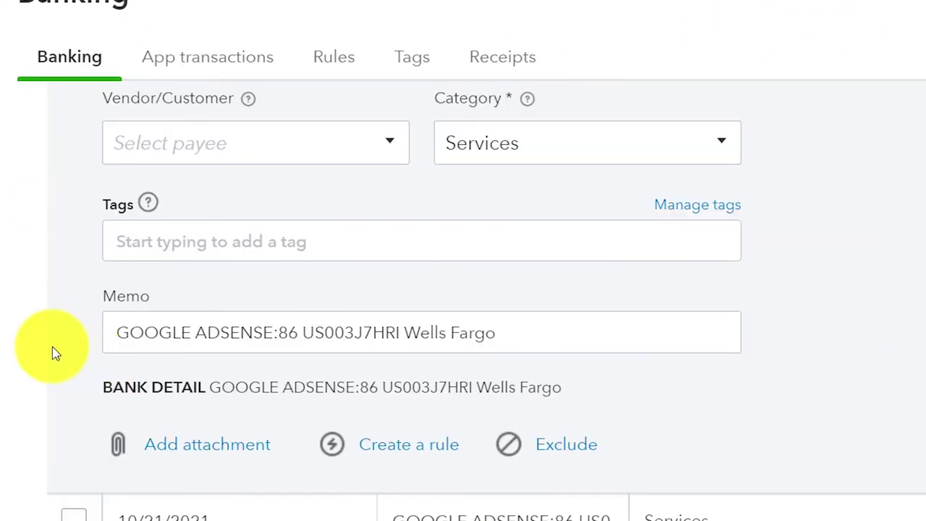
{"action": "scroll", "coordinate": [58, 355], "scroll_direction": "up", "scroll_amount": 2}
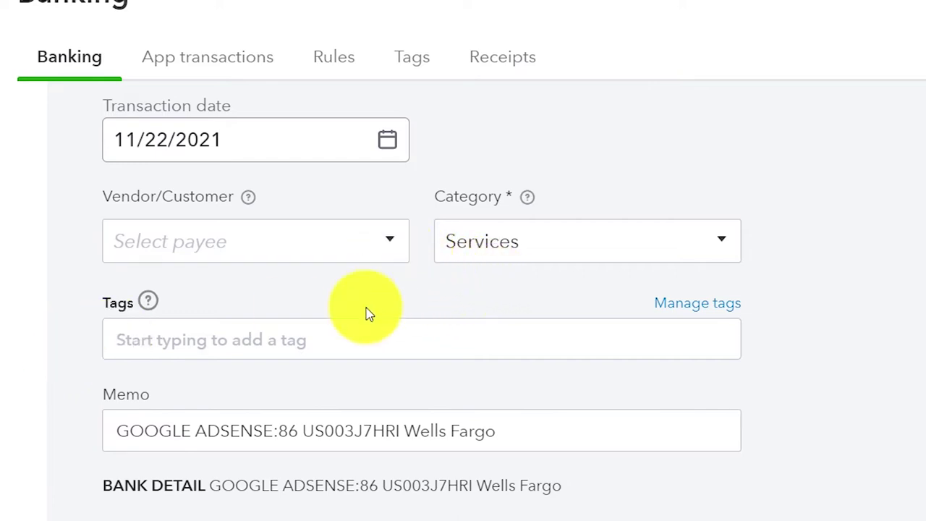
- Copy GOOGLE ADSENSE from the 11/22/2021 deposit's memo and add it as a new customer for the deposit
{"action": "left_click", "coordinate": [257, 433]}
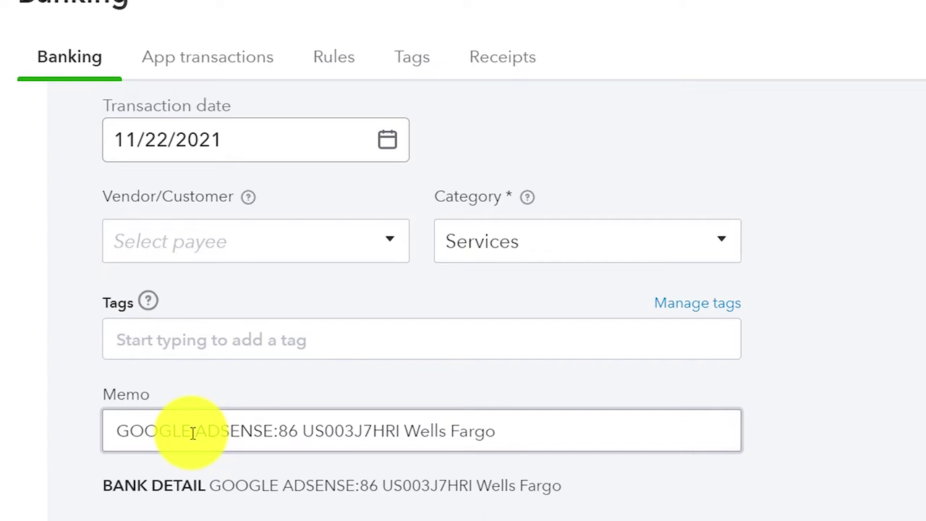
{"action": "left_click_drag", "start_coordinate": [193, 432], "coordinate": [105, 430]}
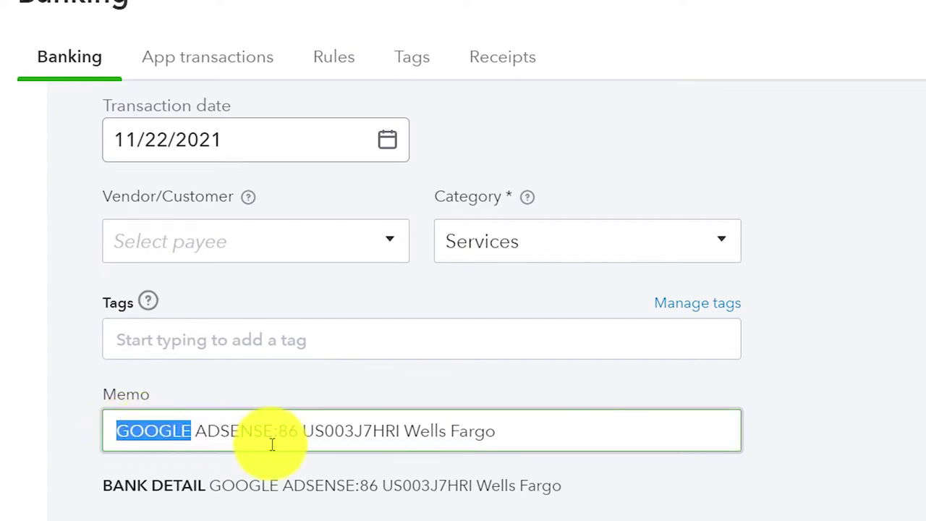
{"action": "left_click_drag", "start_coordinate": [275, 432], "coordinate": [112, 421]}
{"action": "key", "text": "ctrl+c"}
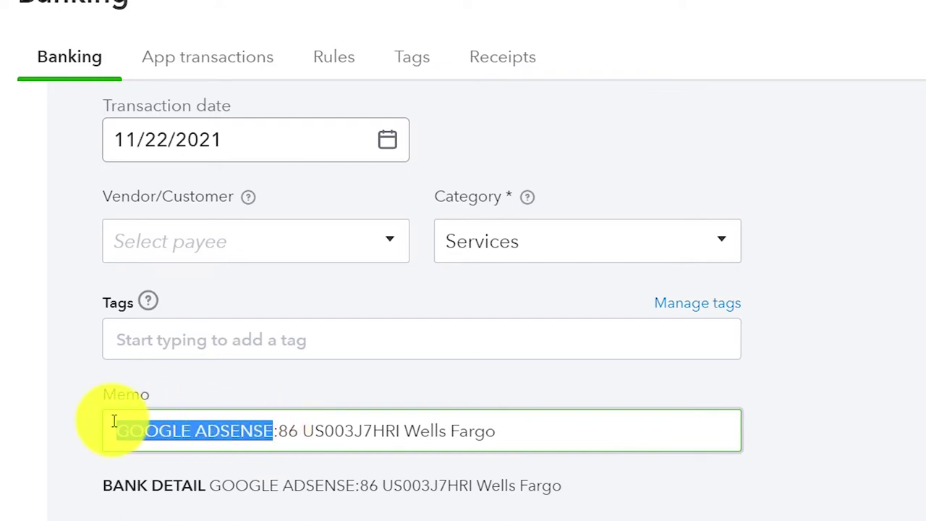
{"action": "left_click", "coordinate": [150, 248]}
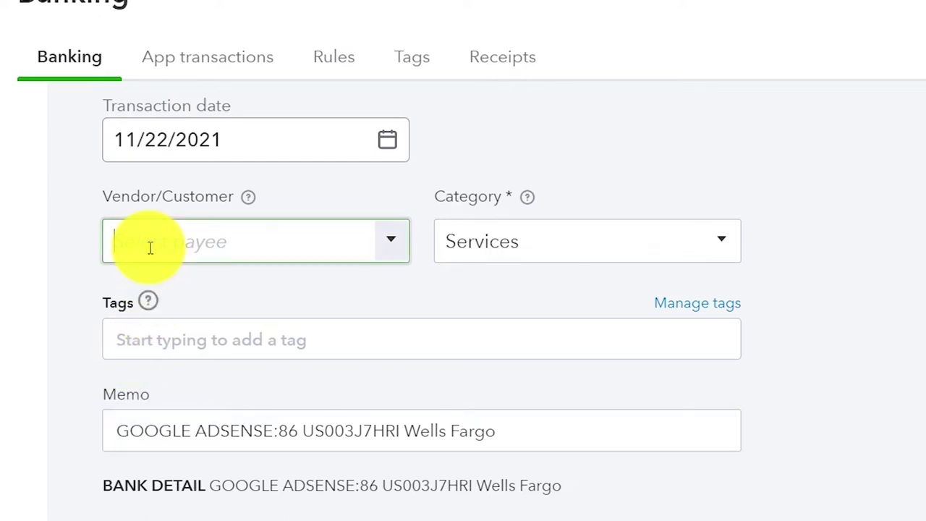
{"action": "key", "text": "ctrl+v"}
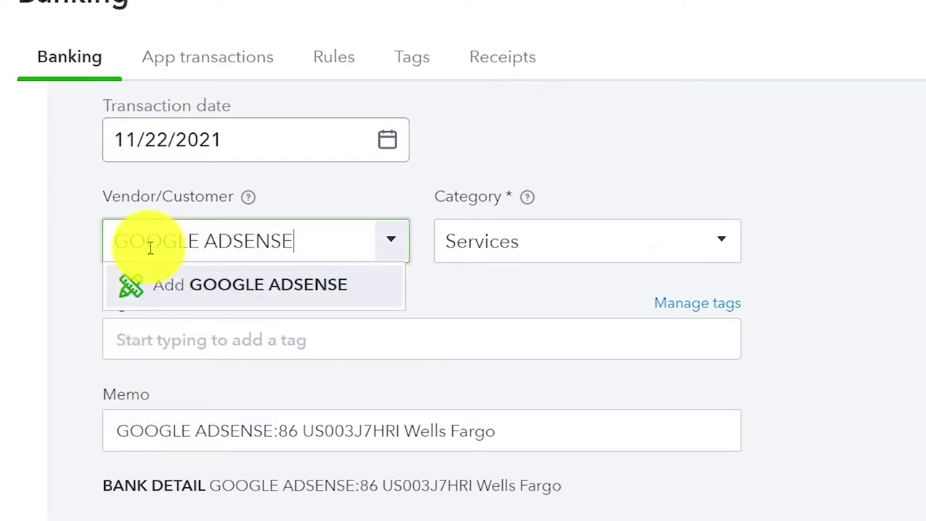
{"action": "left_click", "coordinate": [207, 288]}
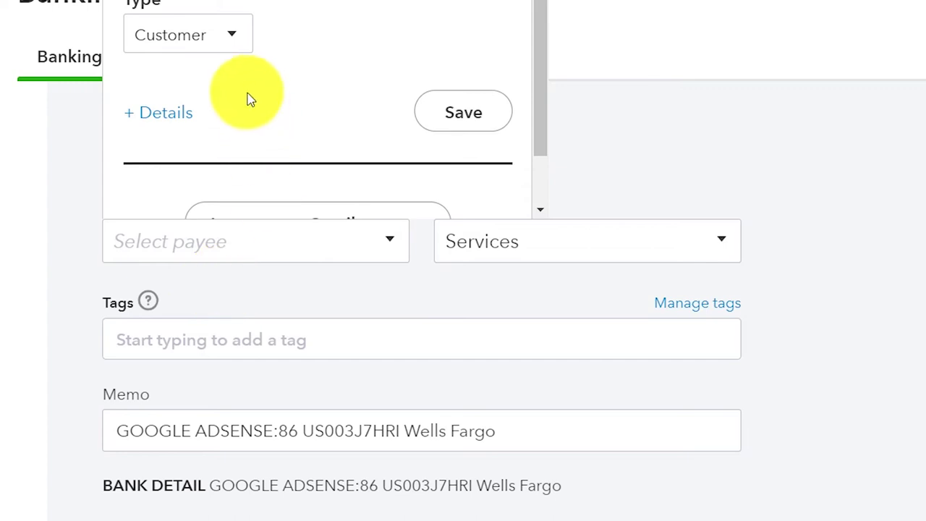
{"action": "left_click", "coordinate": [464, 112]}
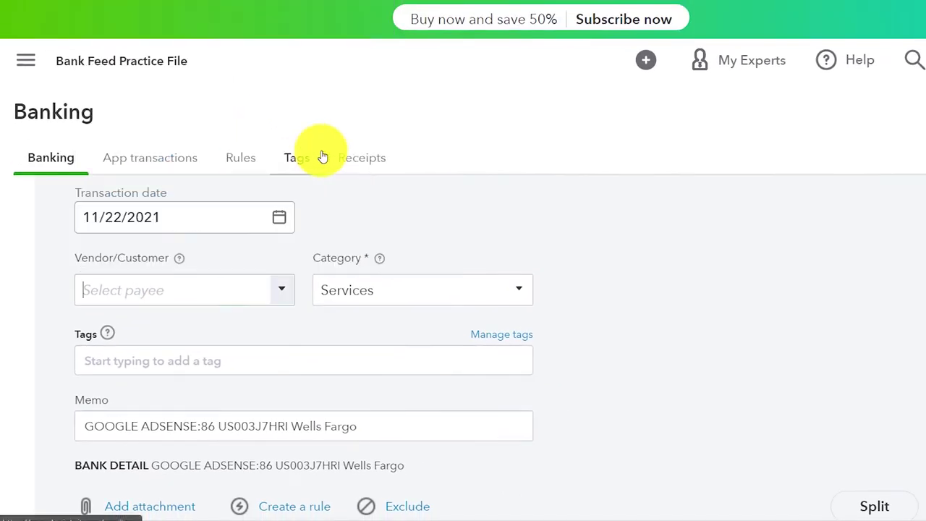
- Categorize the 11/22/2021 GOOGLE ADSENSE deposit as Video Content Income and add it to the books
{"action": "left_click", "coordinate": [519, 289]}
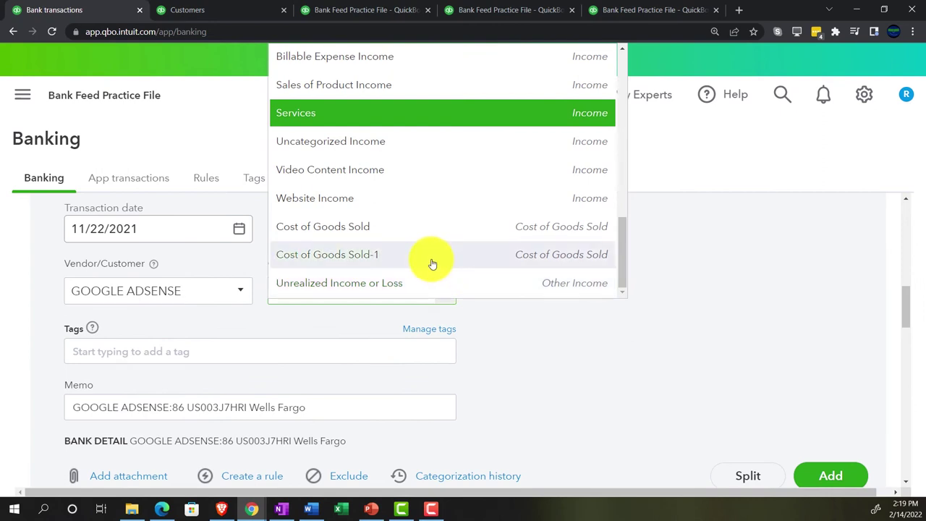
{"action": "scroll", "coordinate": [432, 264], "scroll_direction": "up", "scroll_amount": 3}
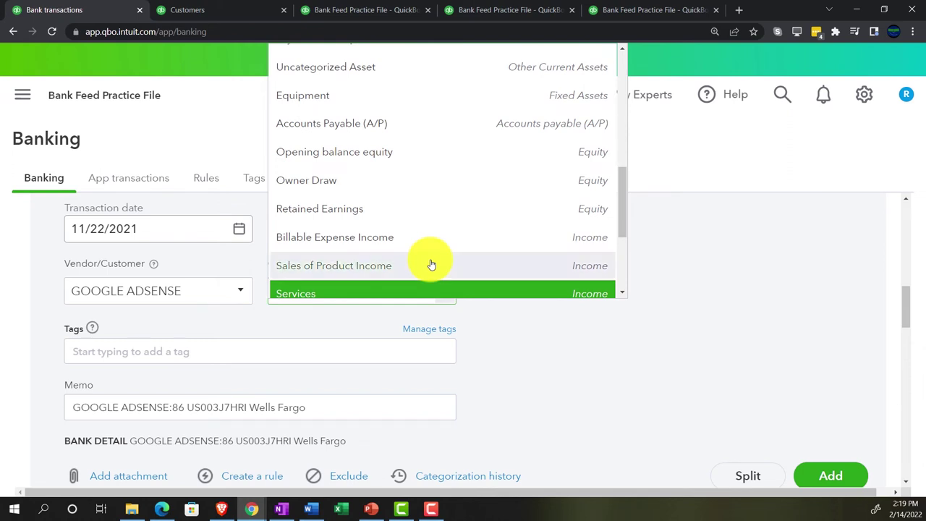
{"action": "type", "text": "vi"}
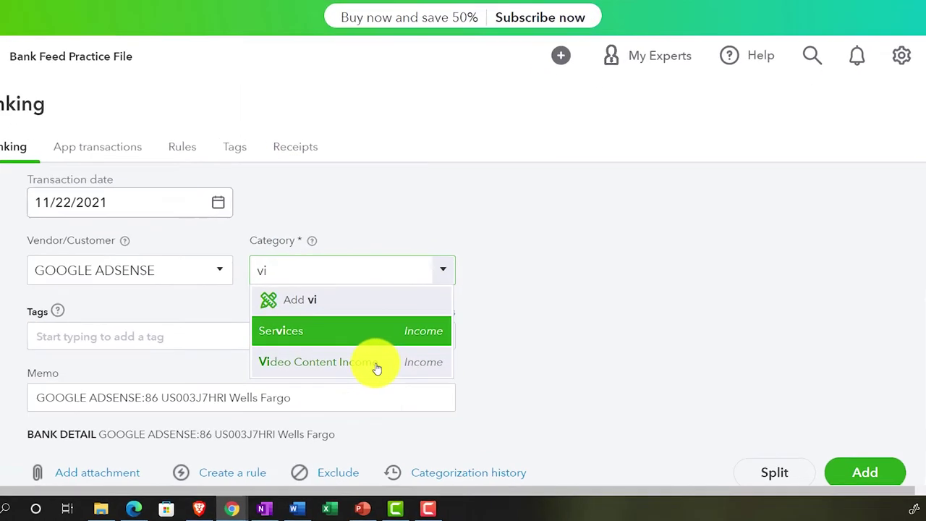
{"action": "left_click", "coordinate": [382, 374]}
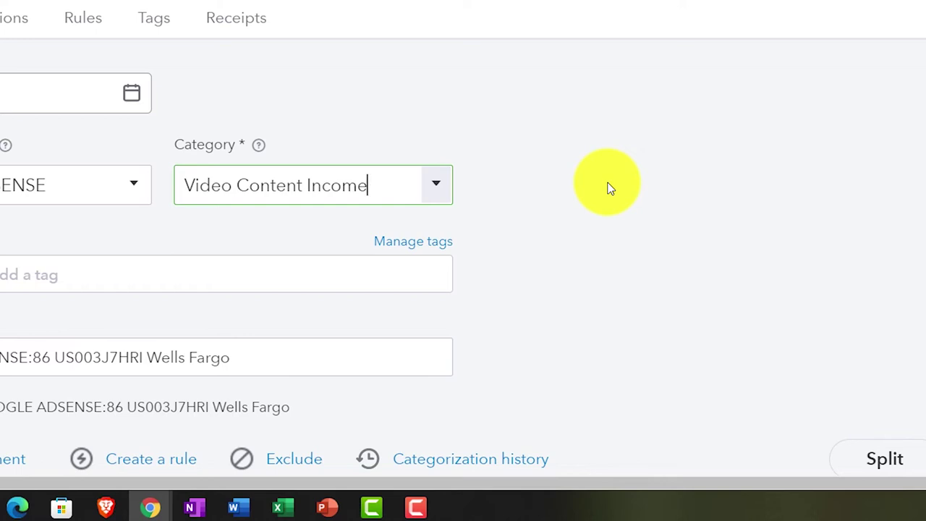
{"action": "key", "text": "Tab"}
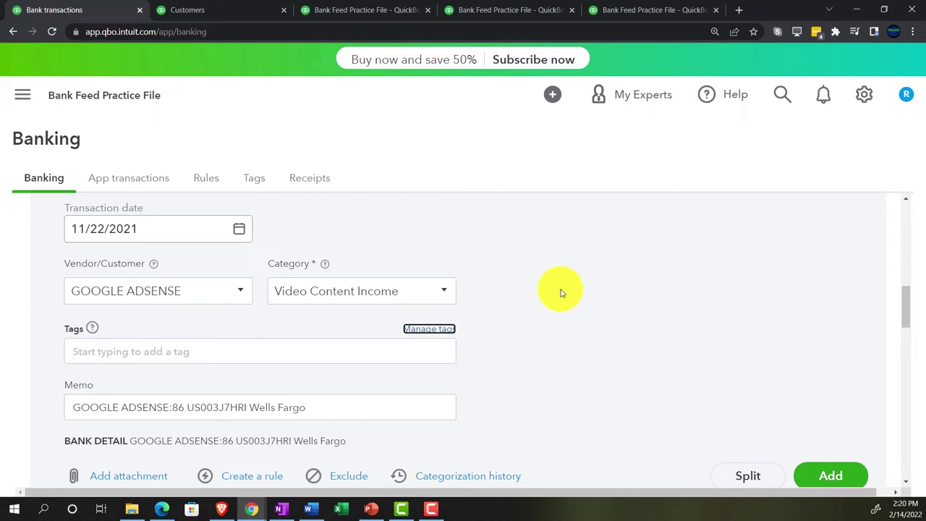
{"action": "scroll", "coordinate": [561, 292], "scroll_direction": "down", "scroll_amount": 1}
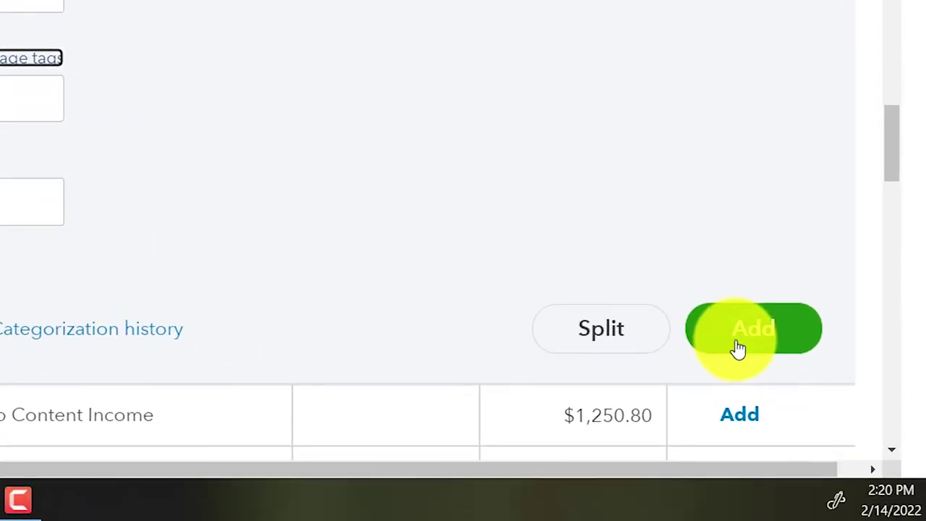
{"action": "left_click", "coordinate": [738, 348]}
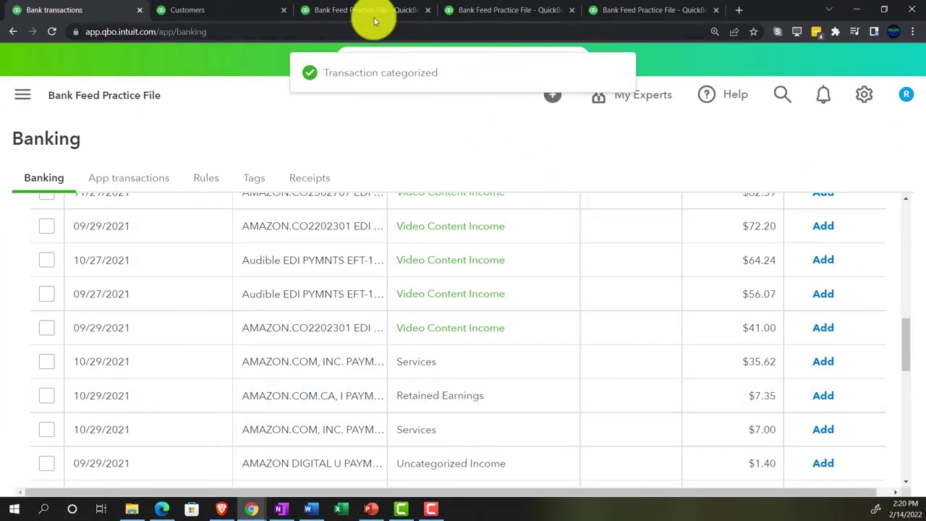
- Refresh the 2021 Balance Sheet and examine the Checking 4174 line under Bank Accounts
{"action": "left_click", "coordinate": [368, 10]}
{"action": "key", "text": "ctrl+minus"}
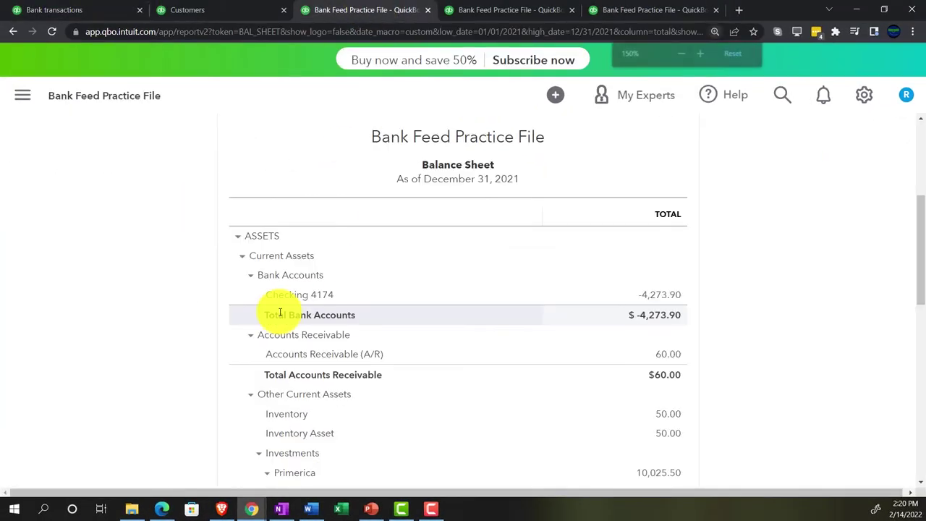
{"action": "key", "text": "ctrl+plus"}
{"action": "key", "text": "ctrl+plus"}
{"action": "scroll", "coordinate": [588, 328], "scroll_direction": "up", "scroll_amount": 5}
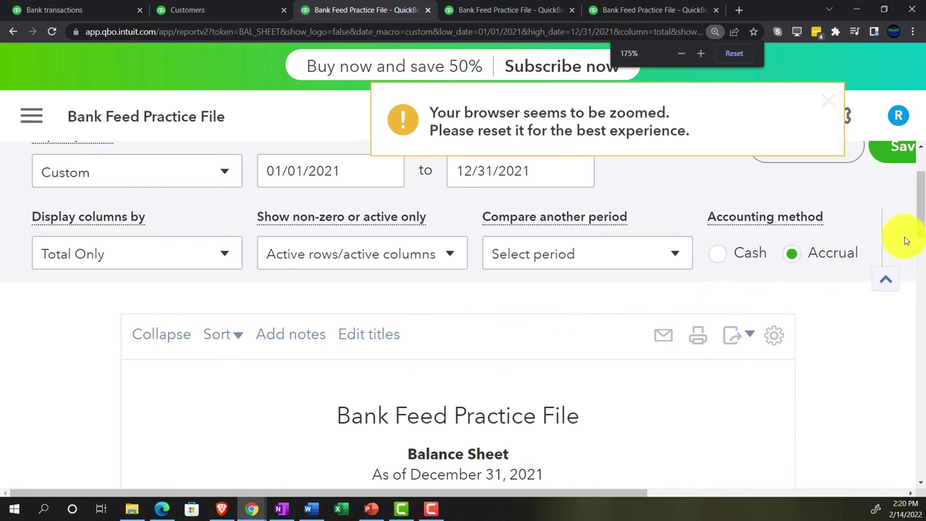
{"action": "scroll", "coordinate": [654, 310], "scroll_direction": "down", "scroll_amount": 3}
{"action": "scroll", "coordinate": [654, 311], "scroll_direction": "down", "scroll_amount": 2}
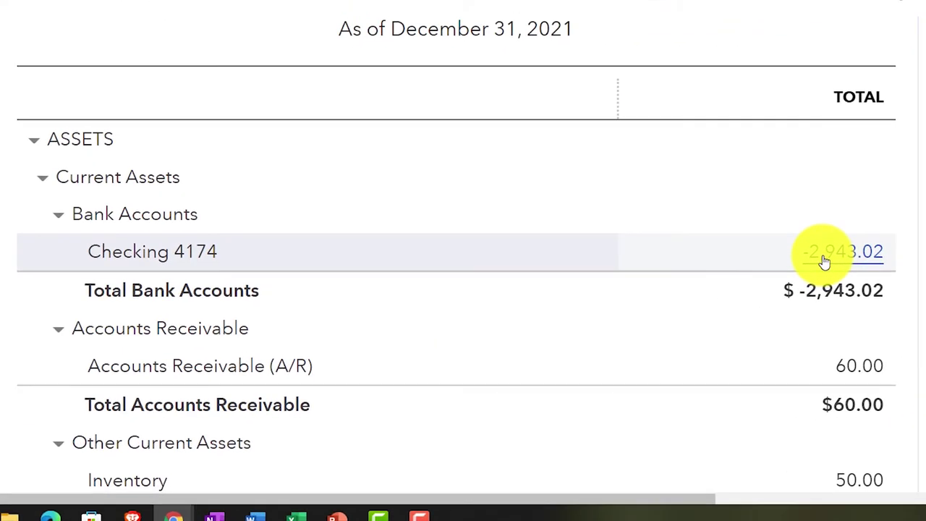
- Open the transactions behind the Balance Sheet's Checking 4174 amount and look through the 2021 entries
{"action": "left_click", "coordinate": [825, 262]}
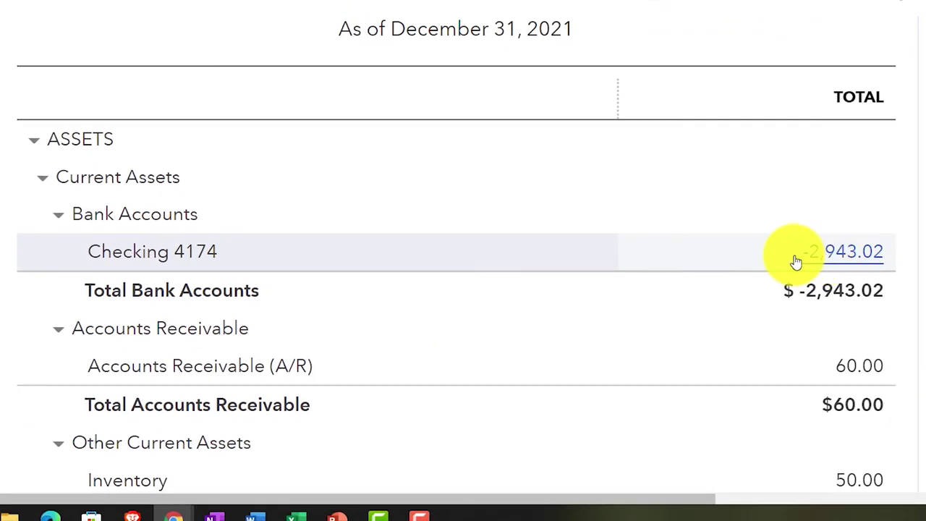
{"action": "key", "text": "ctrl+minus"}
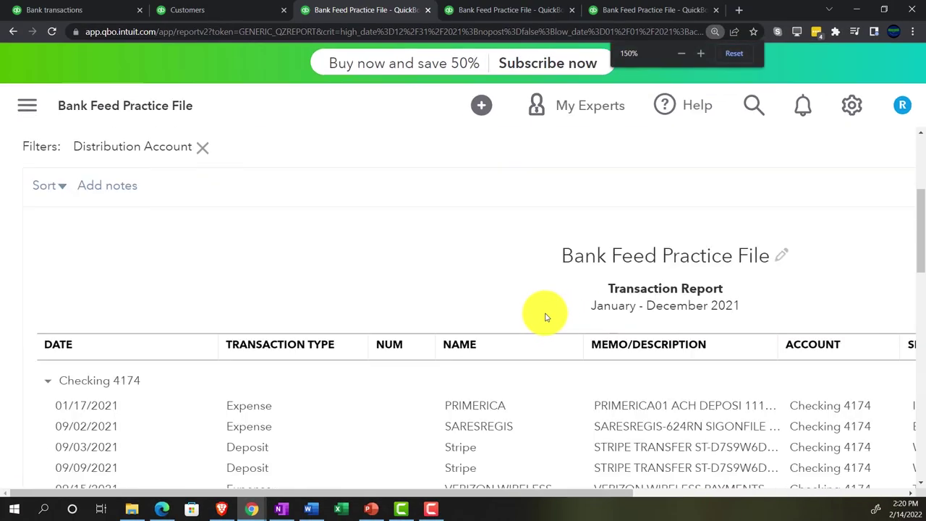
{"action": "key", "text": "ctrl+minus"}
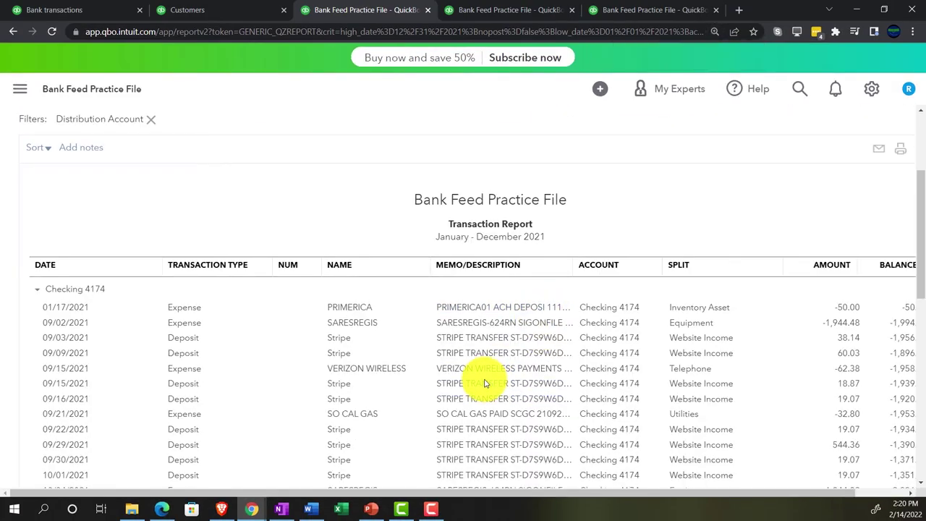
{"action": "scroll", "coordinate": [487, 386], "scroll_direction": "down", "scroll_amount": 3}
{"action": "scroll", "coordinate": [484, 380], "scroll_direction": "down", "scroll_amount": 1}
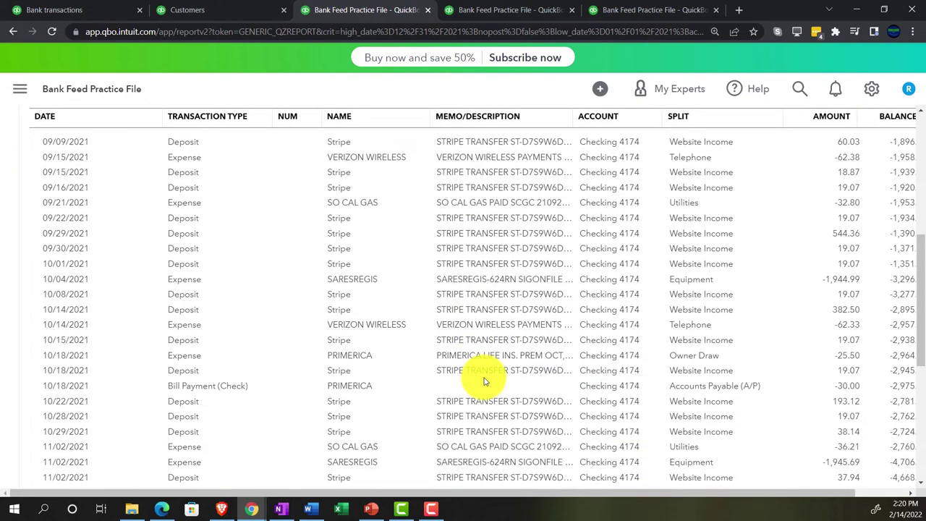
{"action": "scroll", "coordinate": [492, 355], "scroll_direction": "up", "scroll_amount": 1}
{"action": "scroll", "coordinate": [495, 340], "scroll_direction": "up", "scroll_amount": 10}
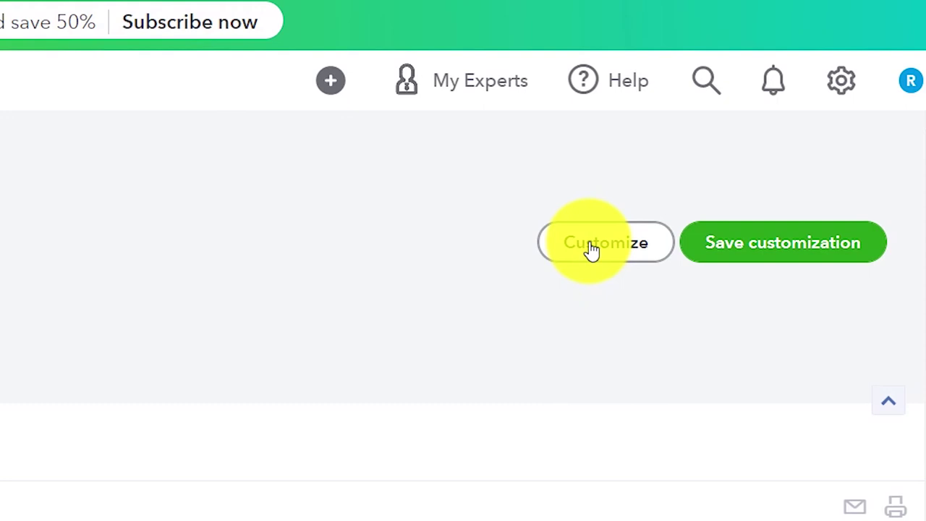
- Filter the Checking 4174 transaction report by the name GOOGLE ADSENSE and run it
{"action": "left_click", "coordinate": [592, 247]}
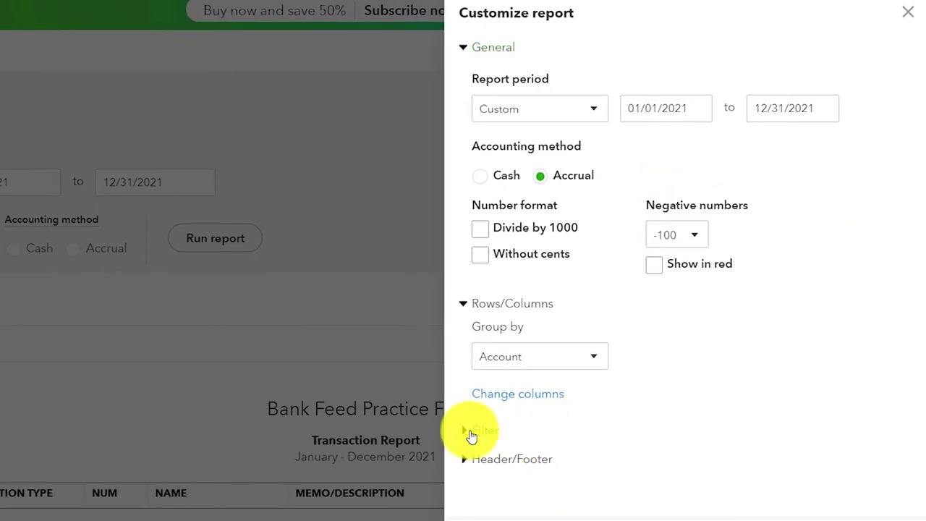
{"action": "left_click", "coordinate": [478, 431]}
{"action": "scroll", "coordinate": [472, 437], "scroll_direction": "down", "scroll_amount": 2}
{"action": "scroll", "coordinate": [794, 246], "scroll_direction": "down", "scroll_amount": 2}
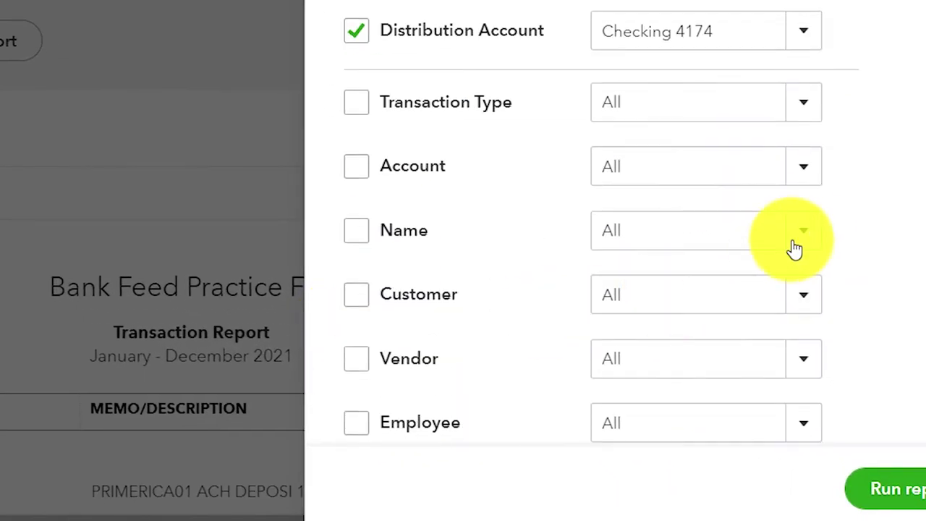
{"action": "left_click", "coordinate": [803, 232]}
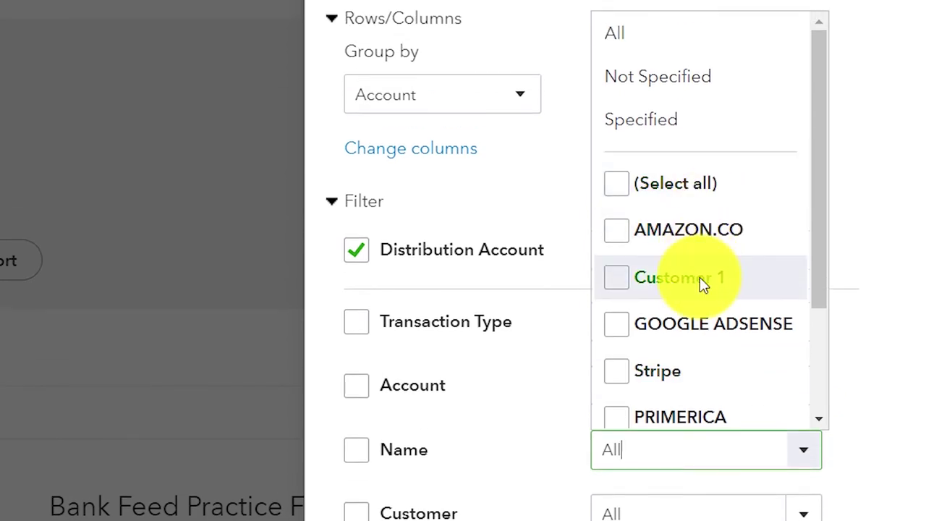
{"action": "left_click", "coordinate": [696, 322]}
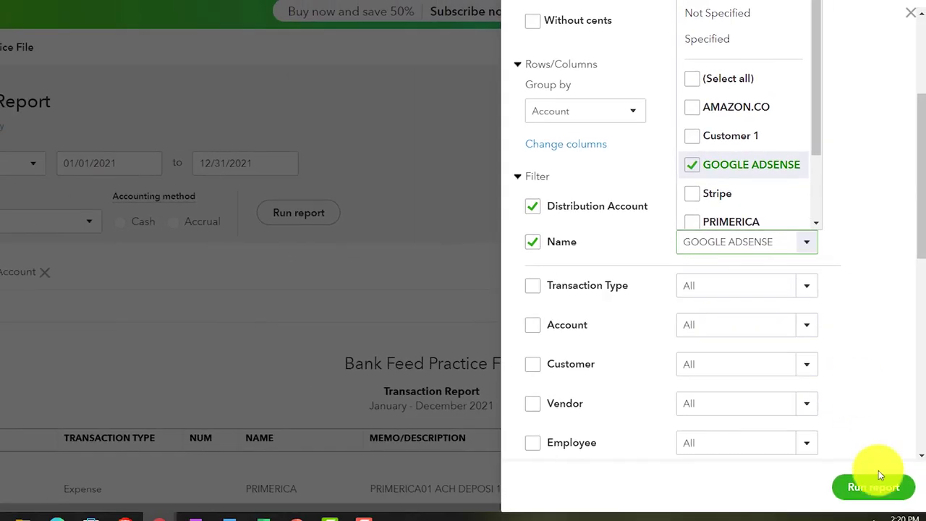
{"action": "left_click", "coordinate": [867, 520]}
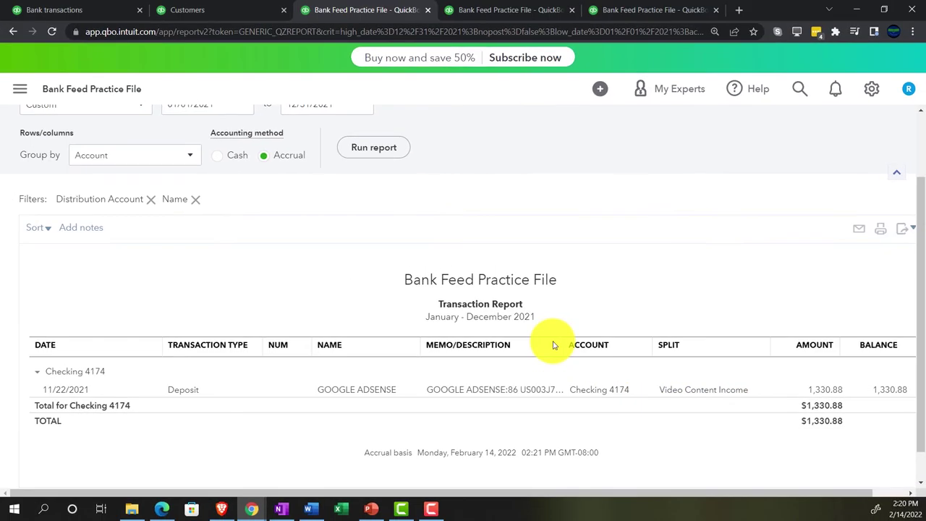
- Review the GOOGLE ADSENSE deposit in the filtered report and return to the Balance Sheet summary
{"action": "scroll", "coordinate": [552, 343], "scroll_direction": "down", "scroll_amount": 1}
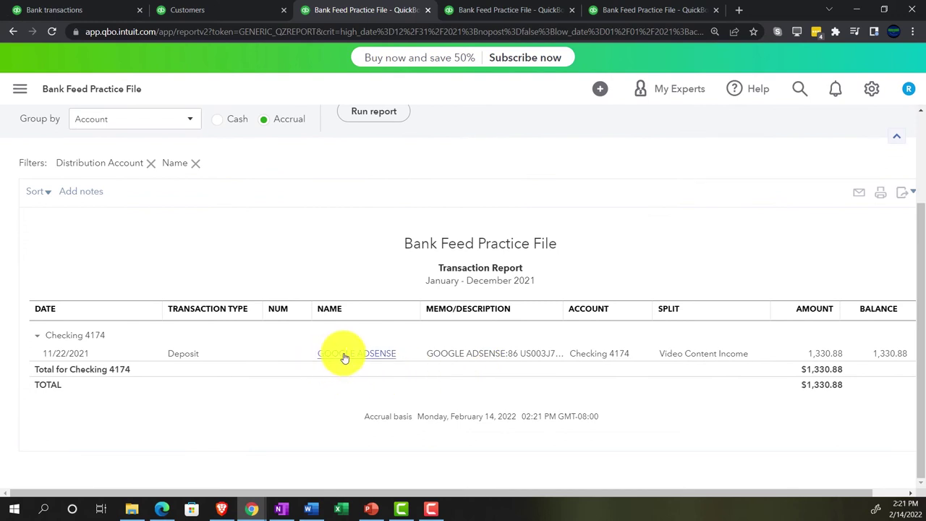
{"action": "scroll", "coordinate": [309, 383], "scroll_direction": "up", "scroll_amount": 2}
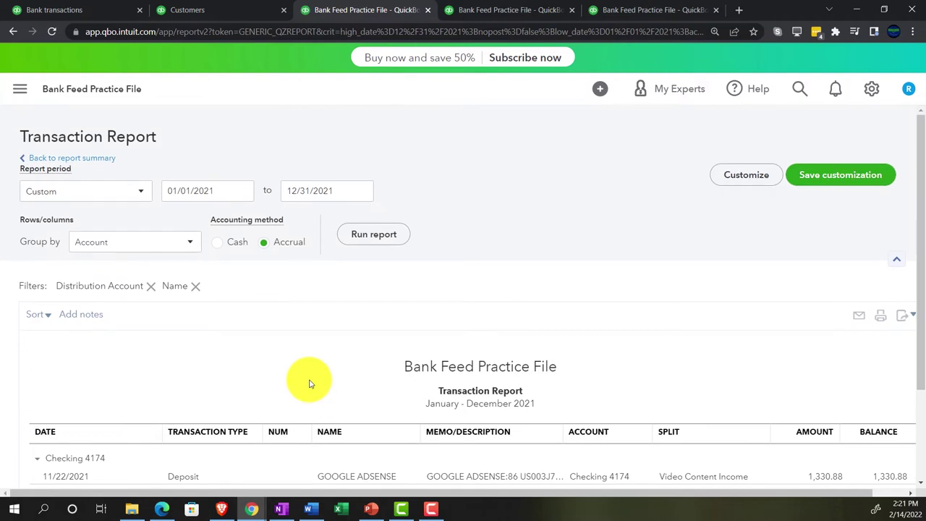
{"action": "left_click", "coordinate": [105, 161]}
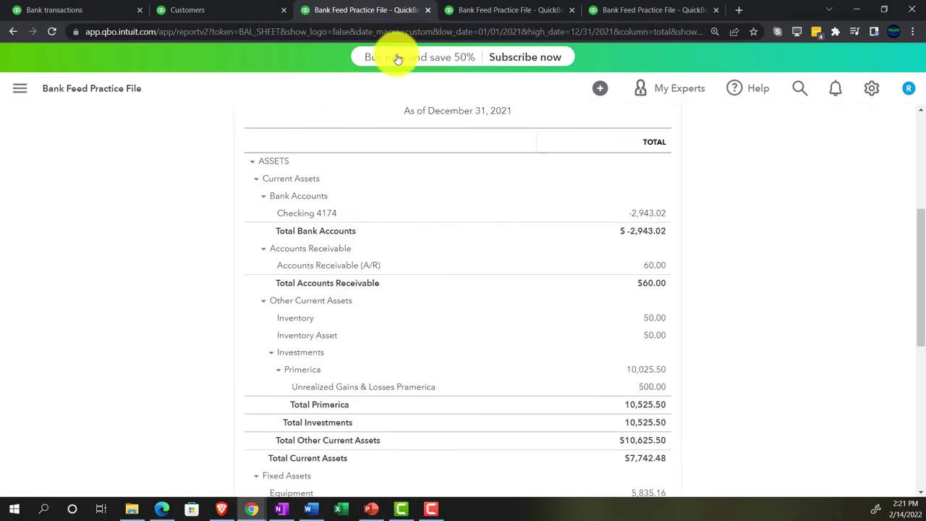
- Refresh the 2021 Profit and Loss report and examine the Video Content Income line in its Income section
{"action": "left_click", "coordinate": [479, 10]}
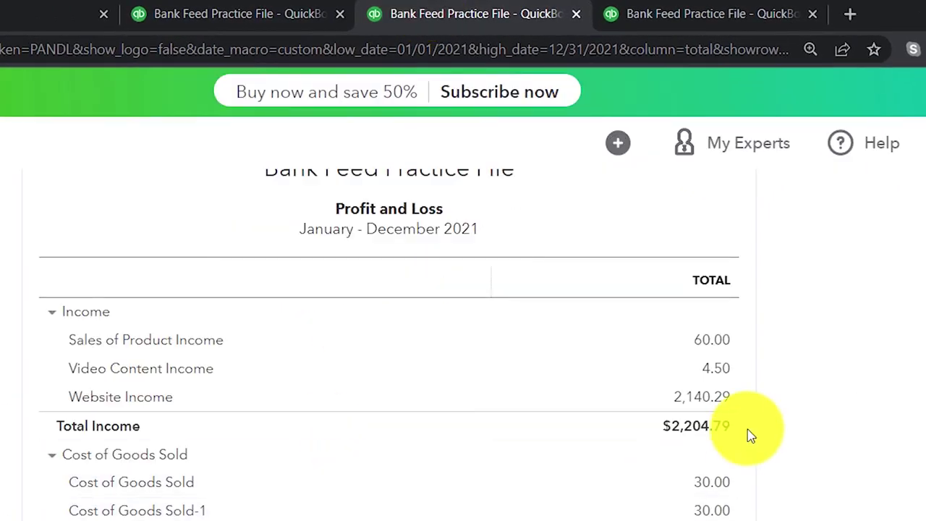
{"action": "scroll", "coordinate": [749, 434], "scroll_direction": "up", "scroll_amount": 3}
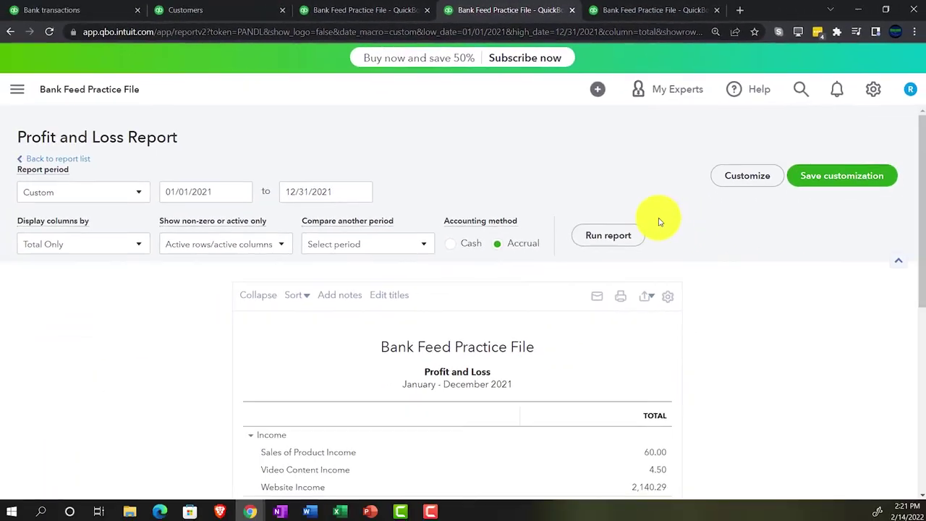
{"action": "scroll", "coordinate": [428, 337], "scroll_direction": "down", "scroll_amount": 3}
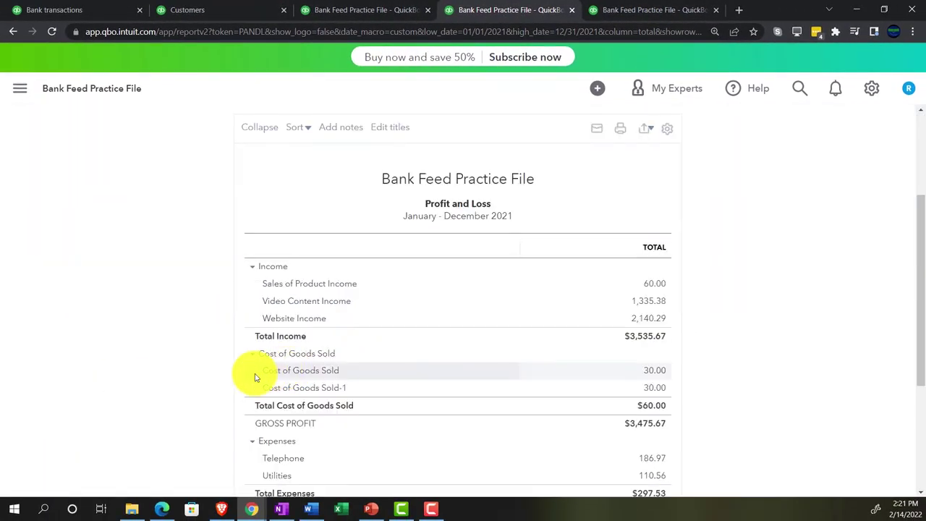
{"action": "key", "text": "ctrl+plus"}
{"action": "key", "text": "ctrl+plus"}
{"action": "key", "text": "ctrl+plus"}
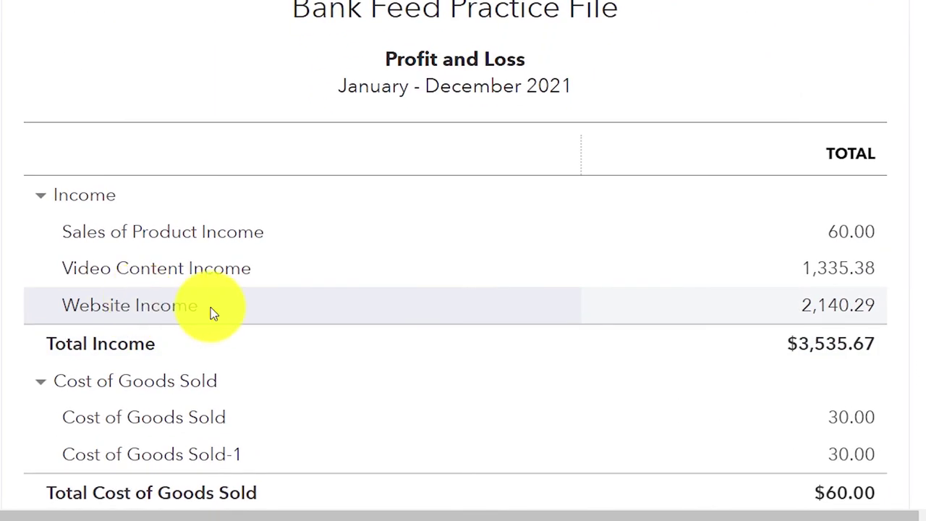
- Review the transactions behind Video Content Income and return to the Profit and Loss summary
{"action": "left_click", "coordinate": [825, 281]}
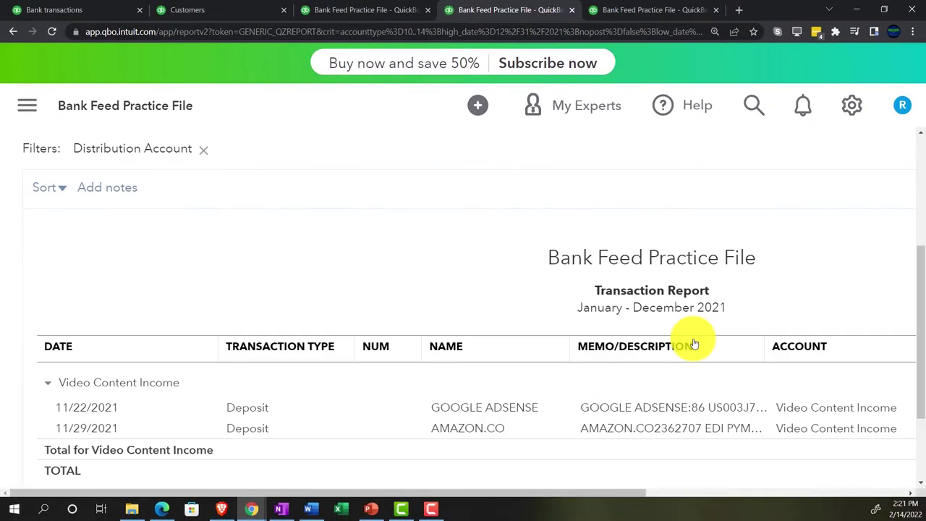
{"action": "key", "text": "ctrl+minus"}
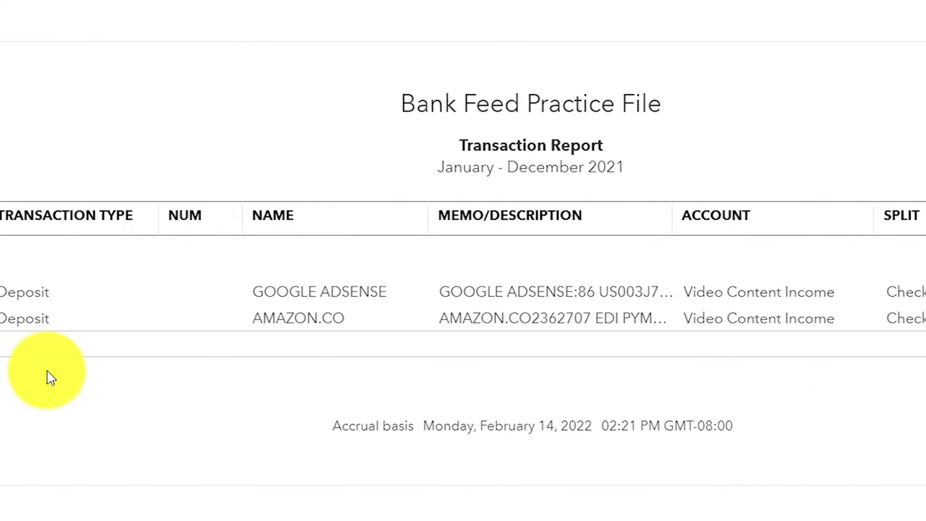
{"action": "scroll", "coordinate": [293, 378], "scroll_direction": "up", "scroll_amount": 3}
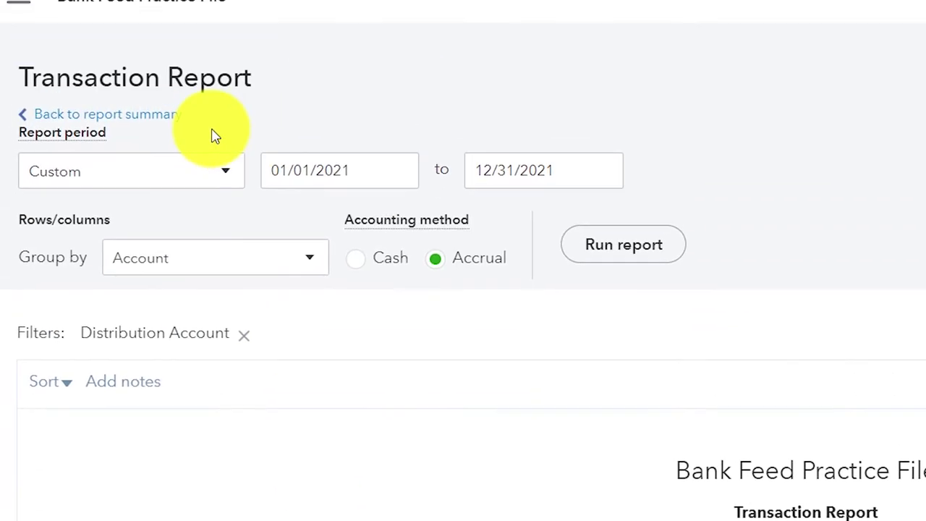
{"action": "left_click", "coordinate": [165, 115]}
{"action": "scroll", "coordinate": [184, 387], "scroll_direction": "down", "scroll_amount": 5}
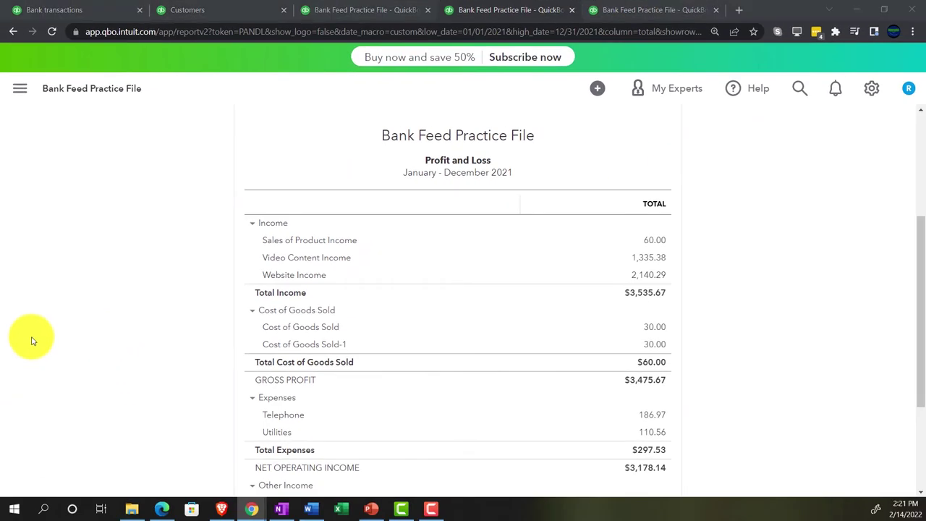
- Go back to the bank feed and copy AMAZON.COM.CA from the memo of the 10/29/2021 deposit categorized as Retained Earnings
{"action": "left_click", "coordinate": [73, 9]}
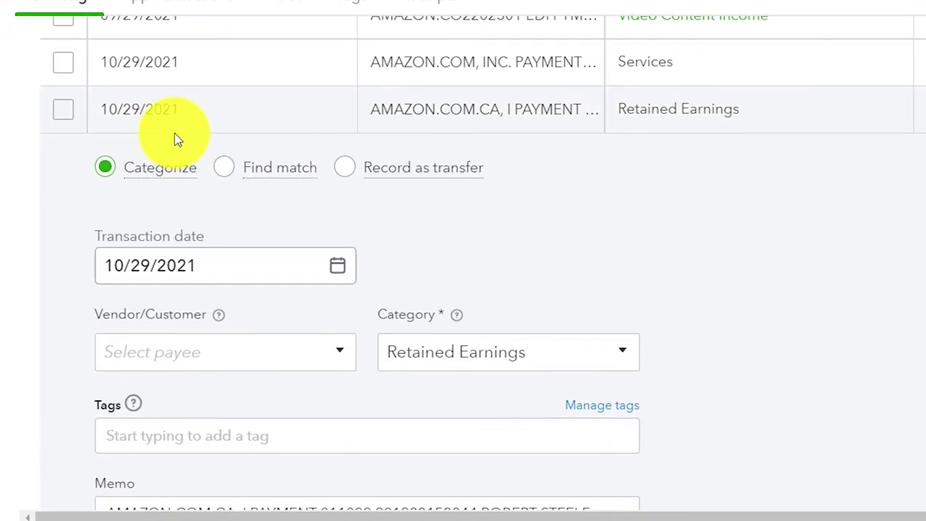
{"action": "scroll", "coordinate": [173, 136], "scroll_direction": "down", "scroll_amount": 1}
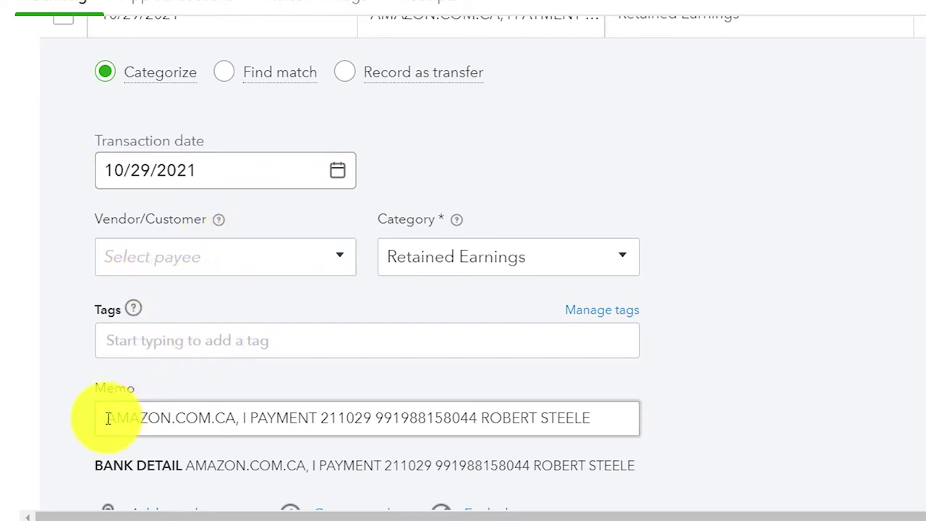
{"action": "left_click_drag", "start_coordinate": [107, 419], "coordinate": [167, 418]}
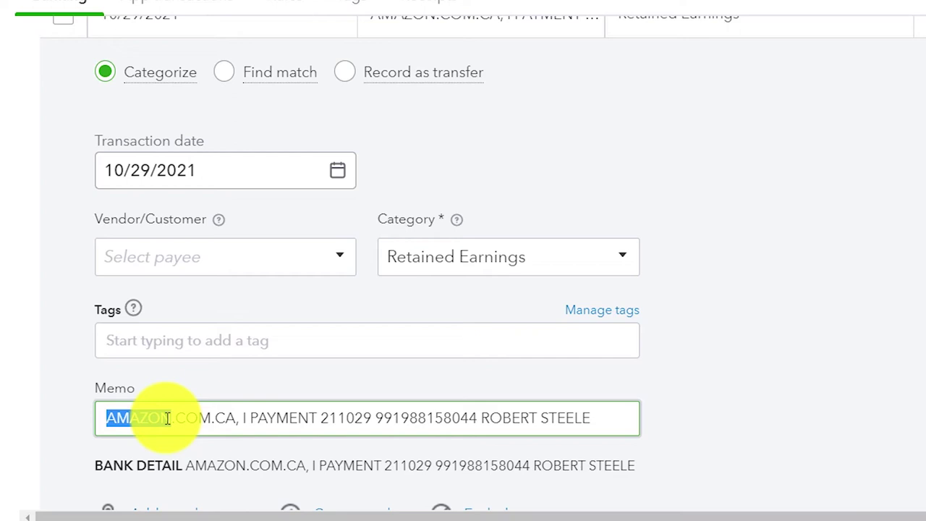
{"action": "left_click_drag", "start_coordinate": [167, 418], "coordinate": [212, 417]}
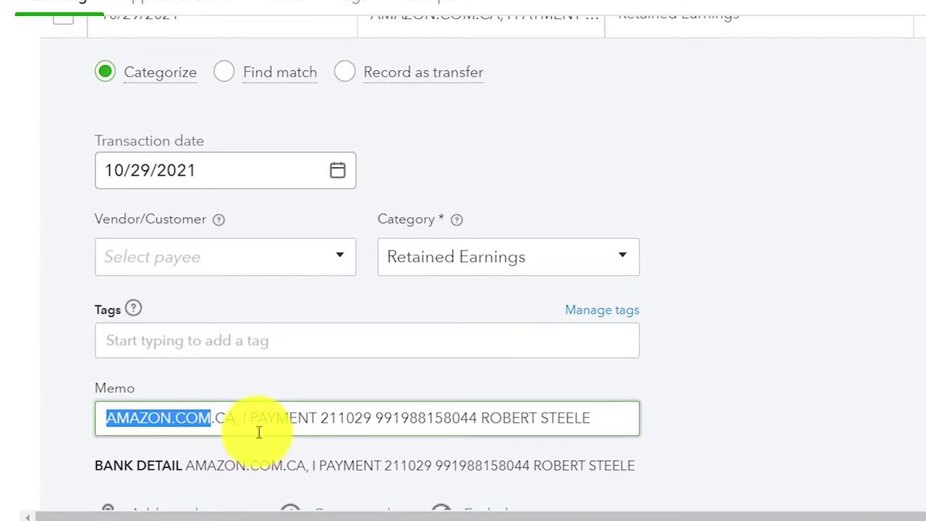
{"action": "left_click_drag", "start_coordinate": [233, 417], "coordinate": [103, 414]}
{"action": "key", "text": "ctrl+c"}
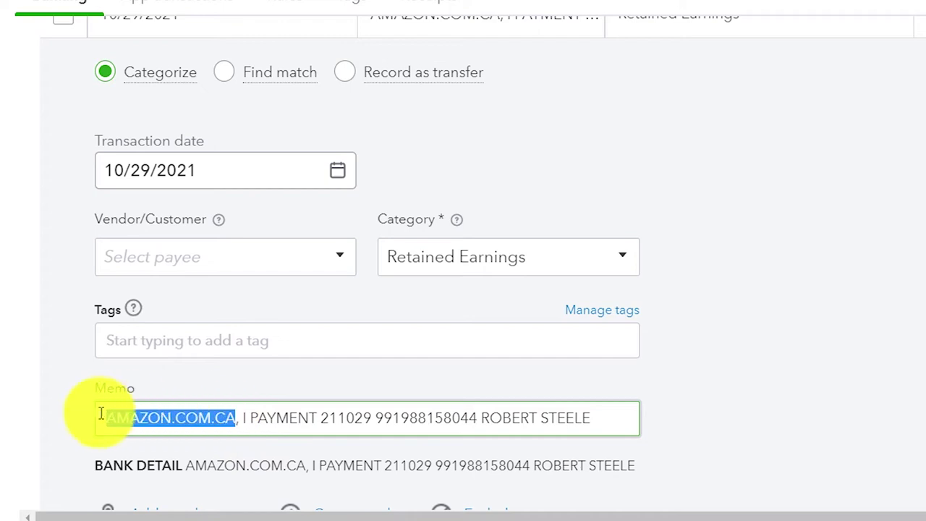
- Add AMAZON.COM.CA as a new customer for the 10/29/2021 deposit
{"action": "left_click", "coordinate": [155, 256]}
{"action": "key", "text": "ctrl+v"}
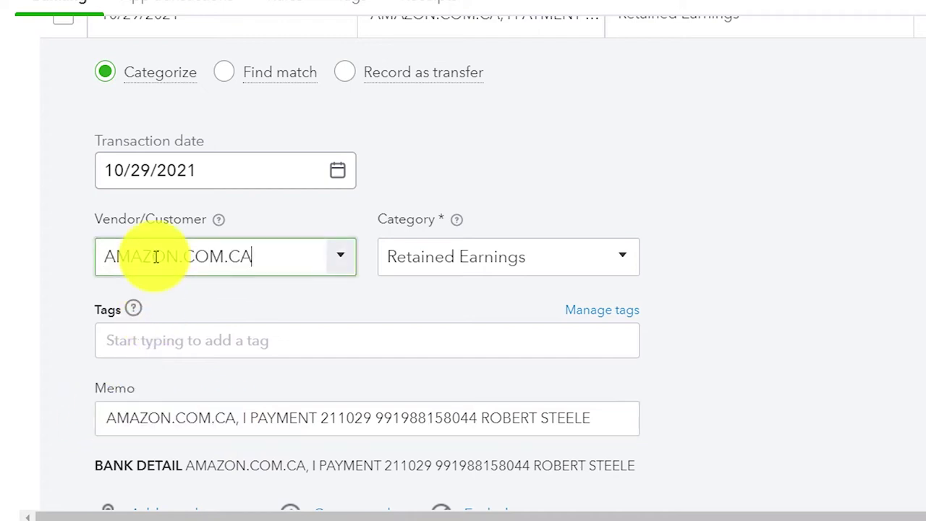
{"action": "left_click", "coordinate": [182, 296]}
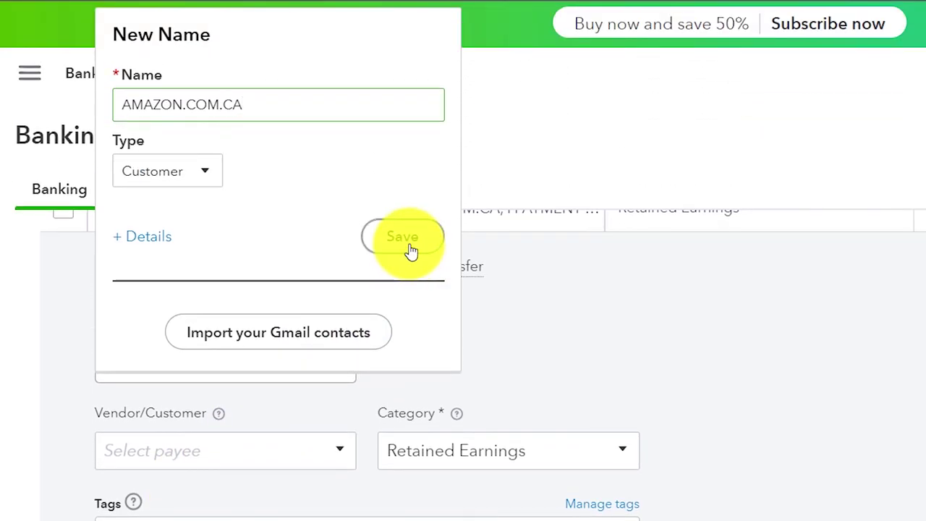
{"action": "left_click", "coordinate": [410, 250]}
{"action": "scroll", "coordinate": [676, 377], "scroll_direction": "down", "scroll_amount": 1}
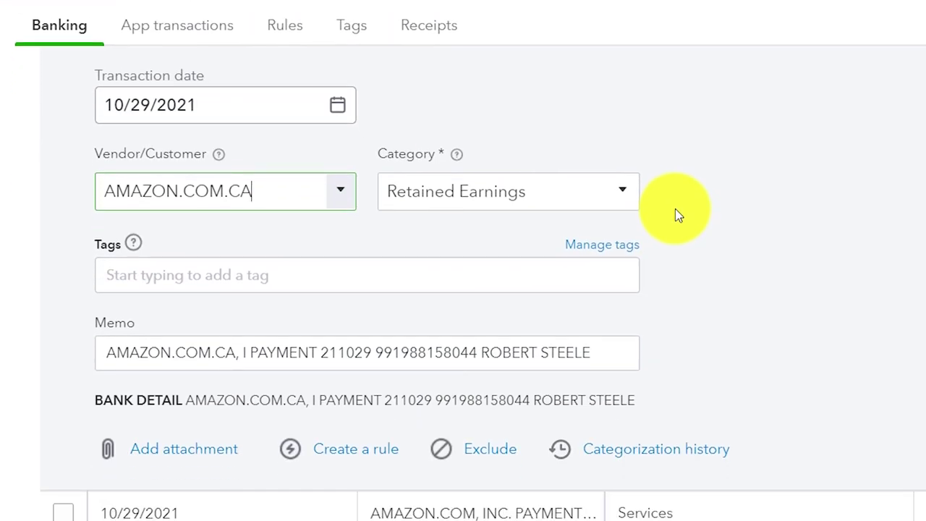
{"action": "left_click", "coordinate": [675, 210]}
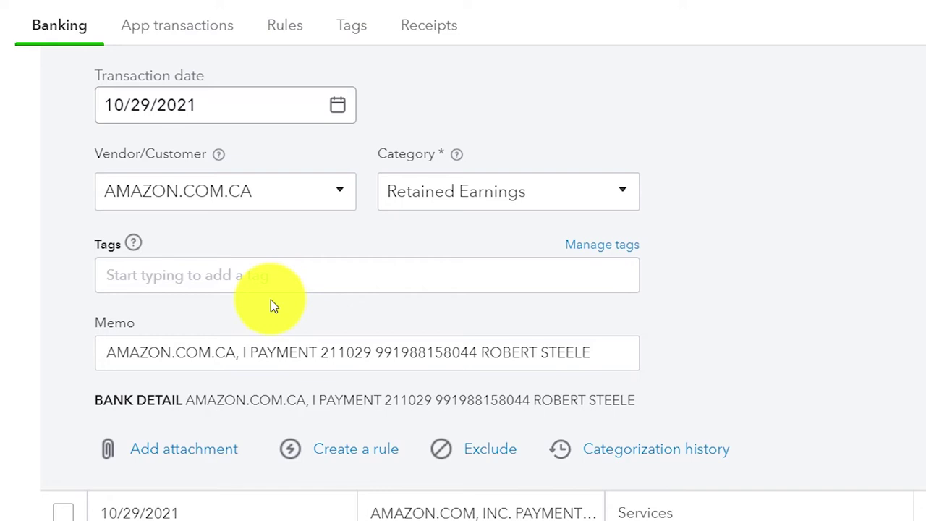
- Start a new category account for the 10/29/2021 AMAZON.COM.CA deposit with account type Income and detail type Other Primary Income
{"action": "left_click", "coordinate": [617, 197]}
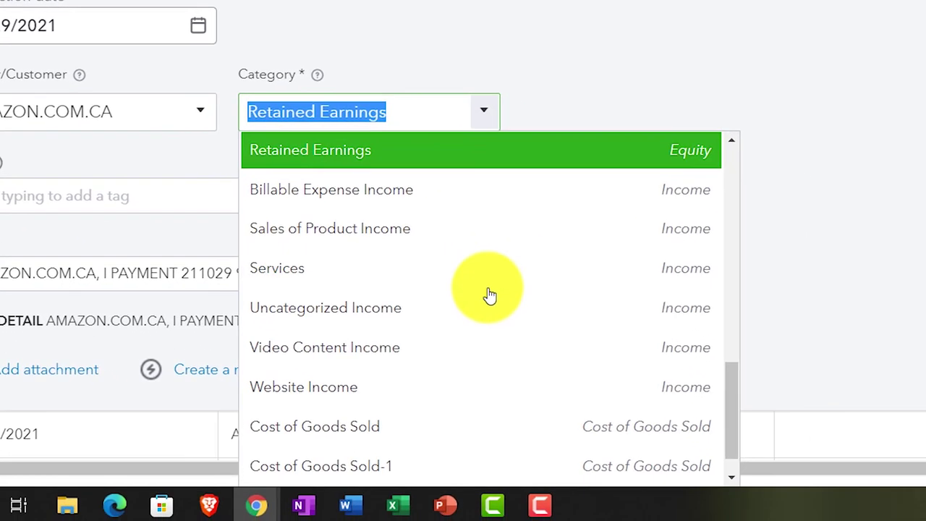
{"action": "scroll", "coordinate": [538, 313], "scroll_direction": "up", "scroll_amount": 10}
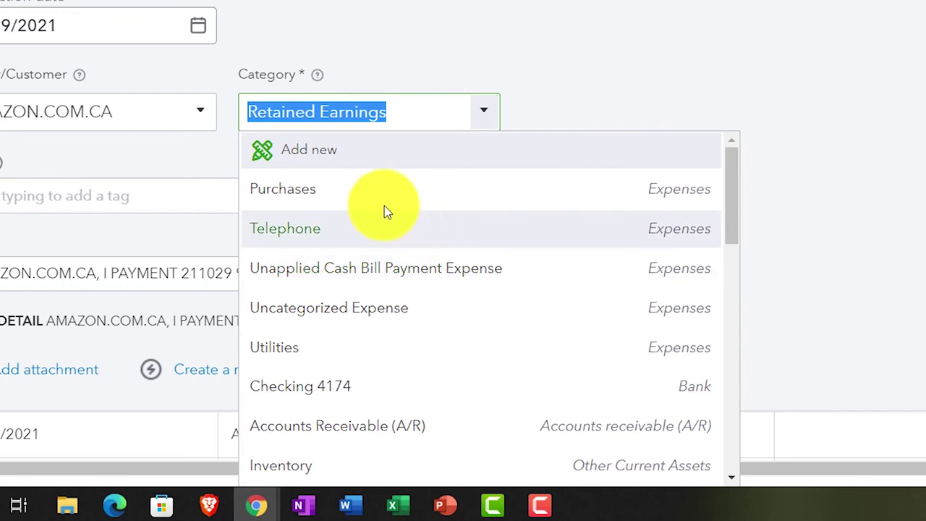
{"action": "left_click", "coordinate": [313, 154]}
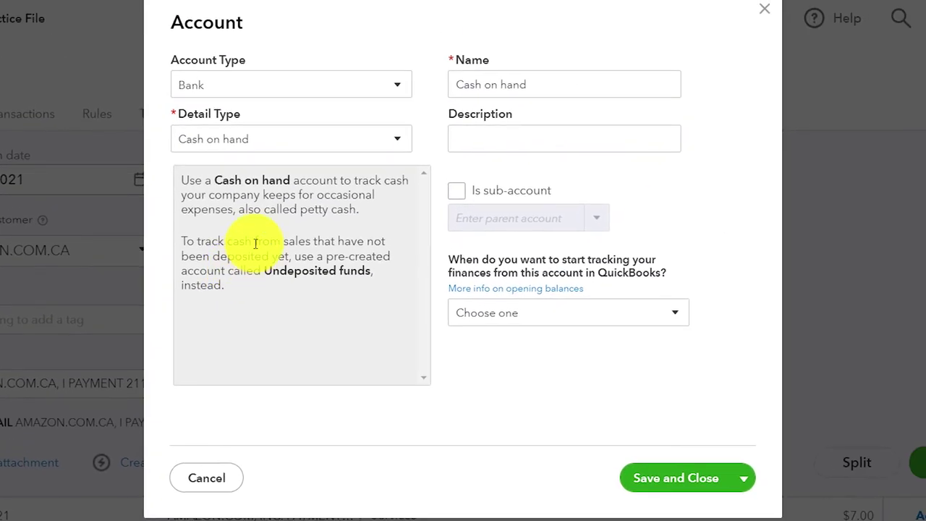
{"action": "left_click", "coordinate": [235, 88]}
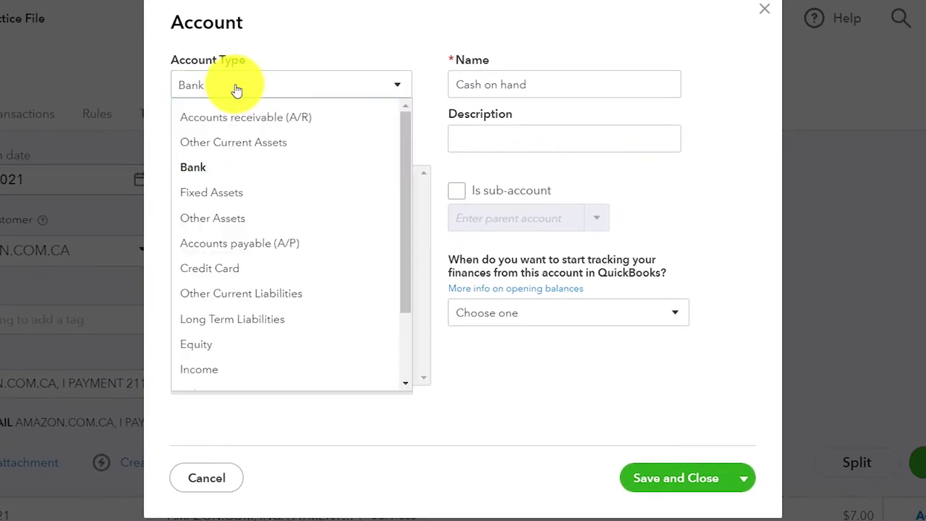
{"action": "left_click", "coordinate": [233, 376]}
{"action": "left_click", "coordinate": [325, 149]}
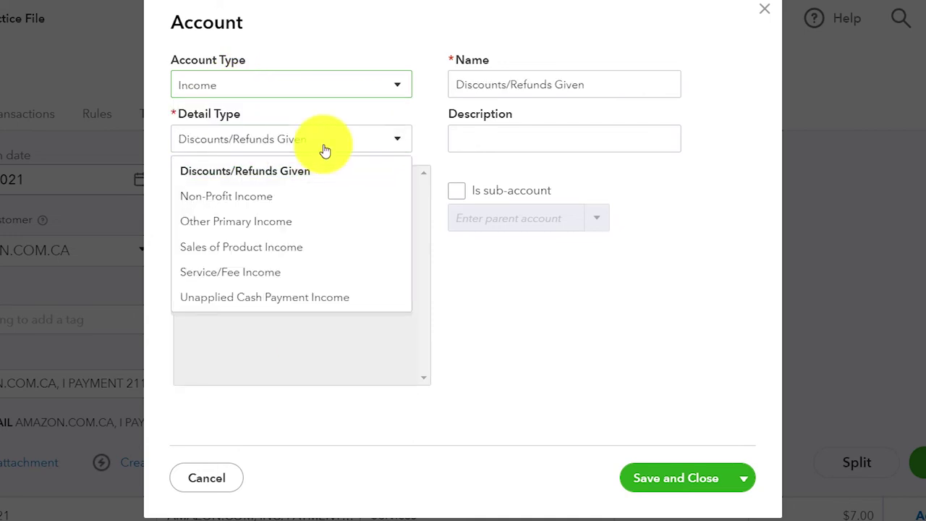
{"action": "left_click", "coordinate": [296, 222]}
- Name the new income account Book Revenue, save it, and add the categorized AMAZON.COM.CA deposit from the bank feed
{"action": "left_click_drag", "start_coordinate": [583, 87], "coordinate": [387, 83]}
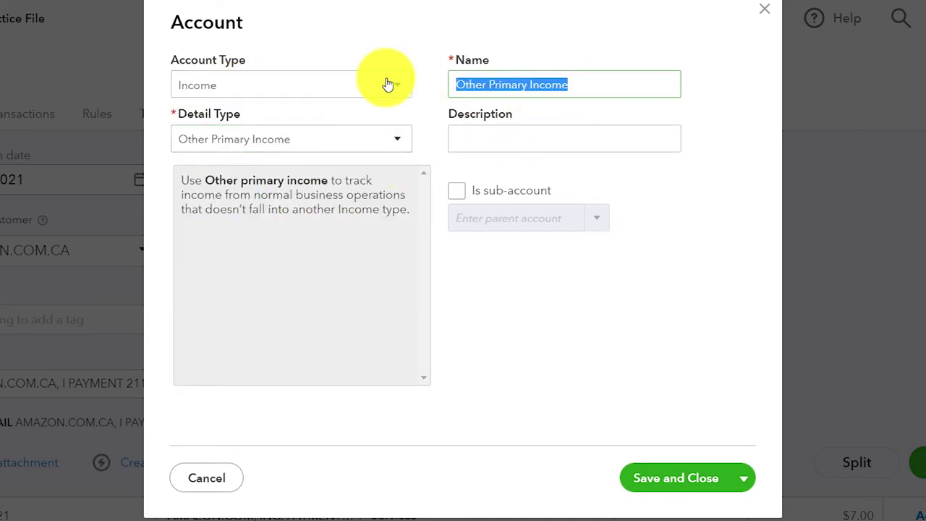
{"action": "type", "text": "VBoo"}
{"action": "type", "text": "ook Revenue"}
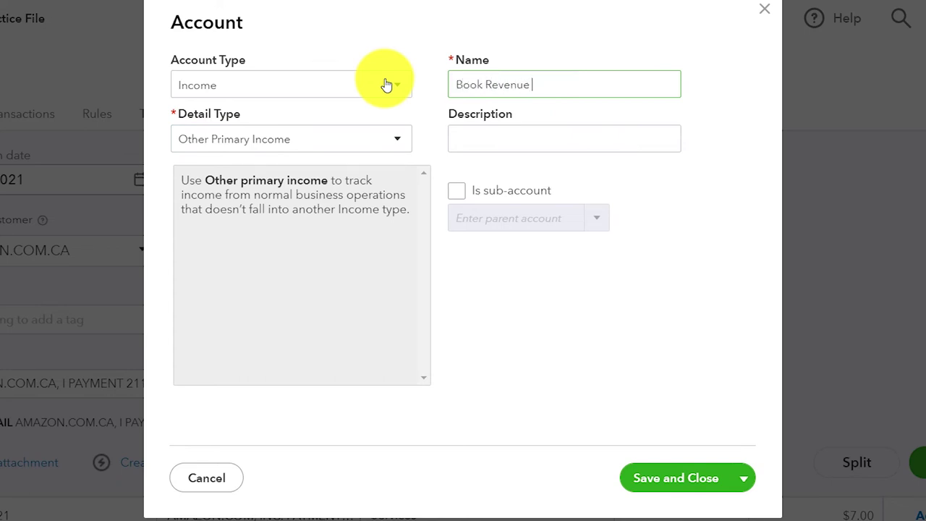
{"action": "key", "text": "Tab"}
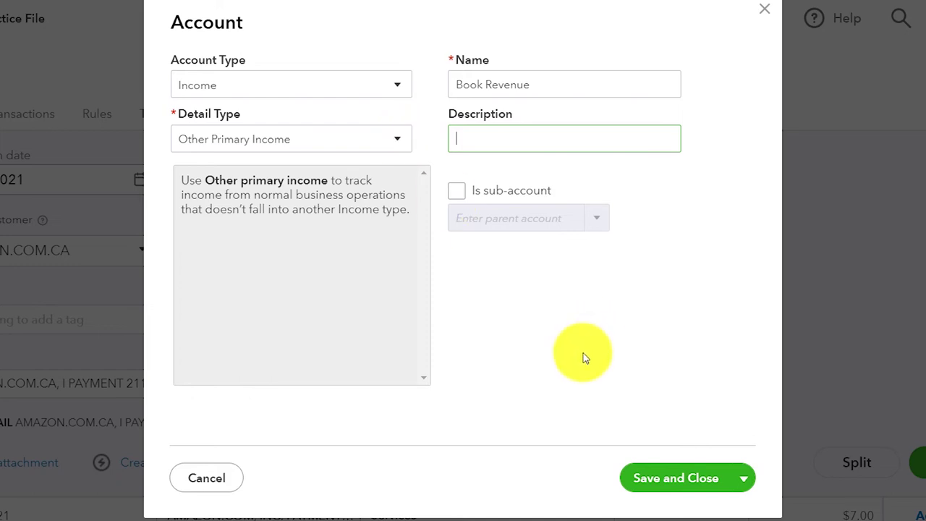
{"action": "left_click", "coordinate": [659, 486]}
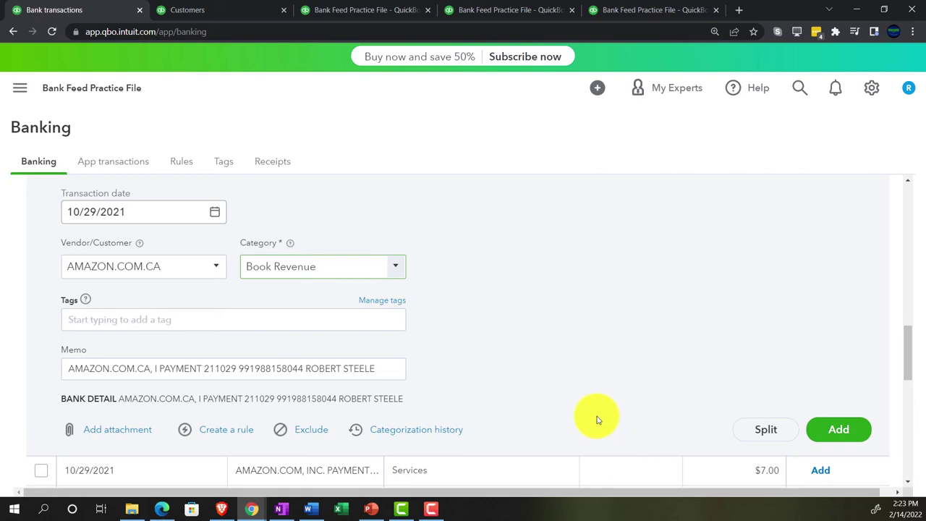
{"action": "left_click", "coordinate": [820, 441]}
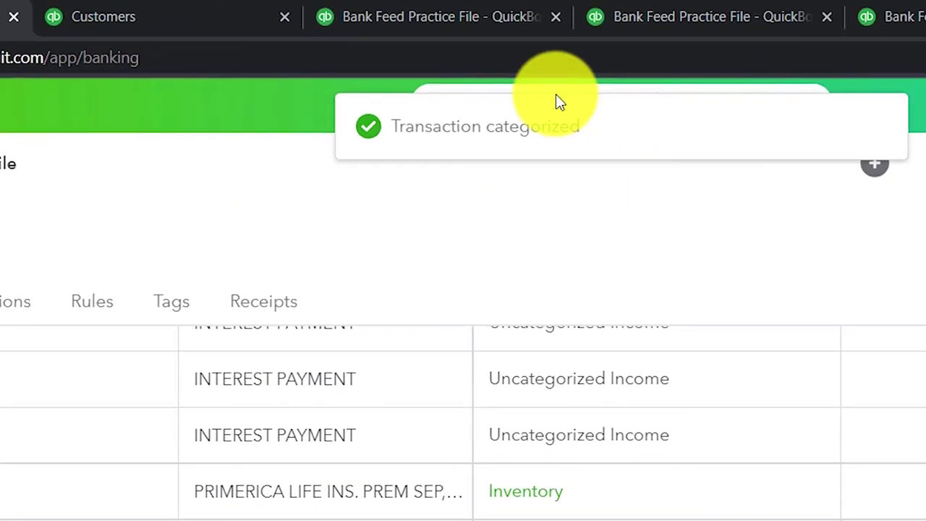
- Refresh the 2021 Balance Sheet report and examine the Checking 4174 line under Bank Accounts
{"action": "left_click", "coordinate": [429, 17]}
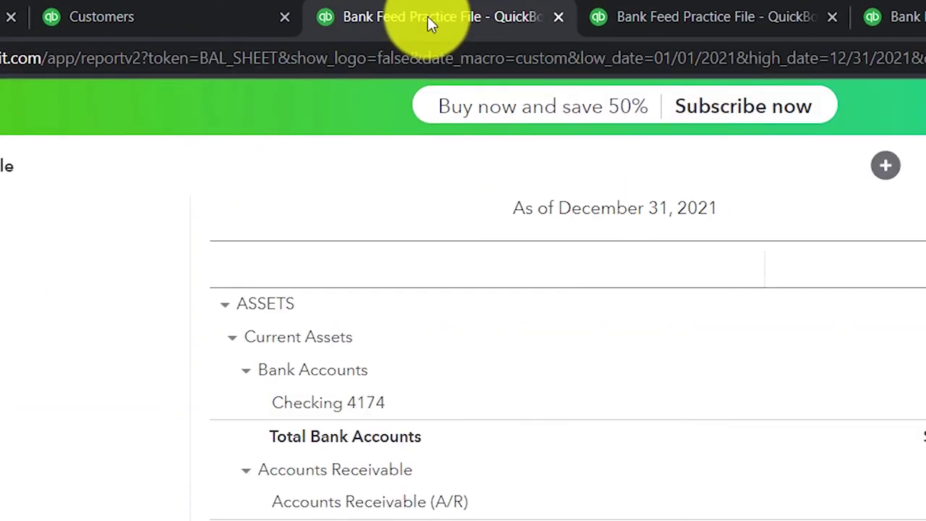
{"action": "scroll", "coordinate": [624, 302], "scroll_direction": "up", "scroll_amount": 4}
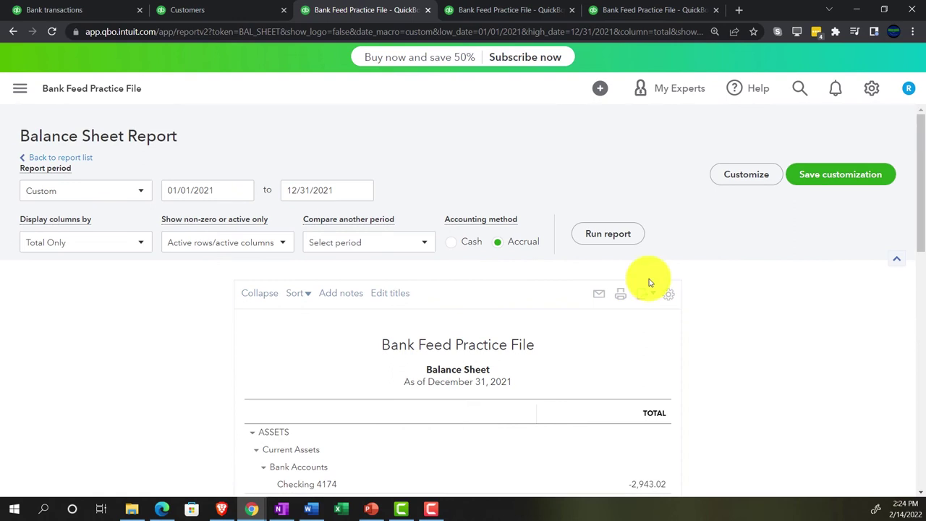
{"action": "left_click", "coordinate": [620, 231]}
{"action": "scroll", "coordinate": [210, 414], "scroll_direction": "down", "scroll_amount": 2}
{"action": "key", "text": "ctrl+plus"}
{"action": "key", "text": "ctrl+plus"}
{"action": "key", "text": "ctrl+plus"}
{"action": "key", "text": "ctrl+plus"}
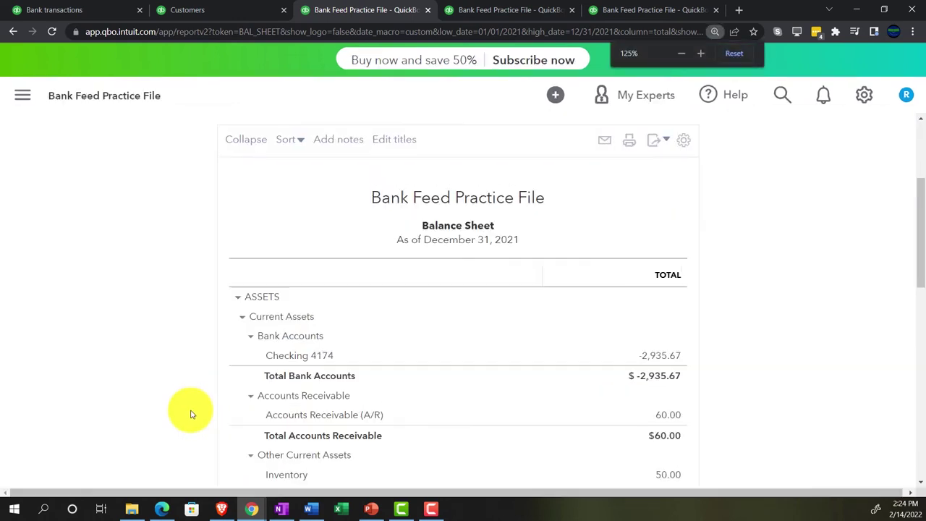
{"action": "scroll", "coordinate": [191, 413], "scroll_direction": "down", "scroll_amount": 2}
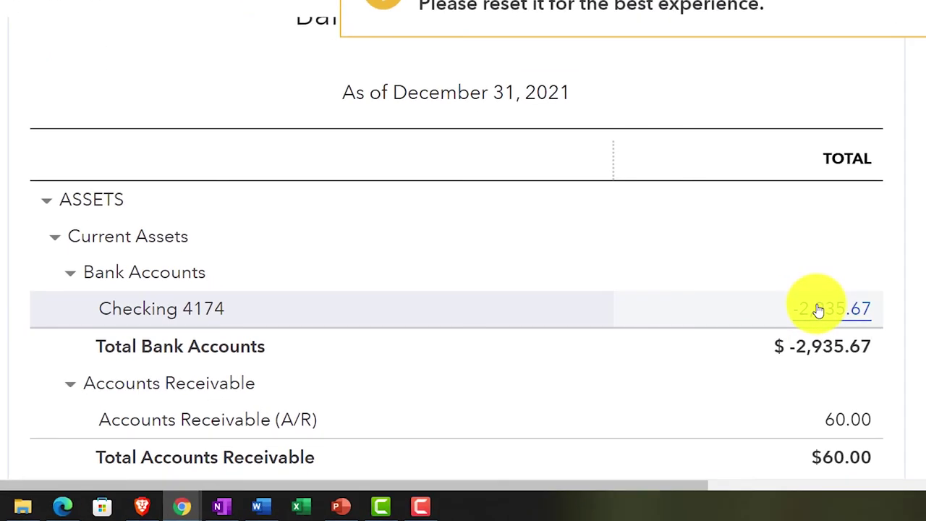
- Filter the Checking 4174 transaction report by the name AMAZON.COM.CA, review the deposit, and return to the Balance Sheet summary
{"action": "left_click", "coordinate": [818, 310]}
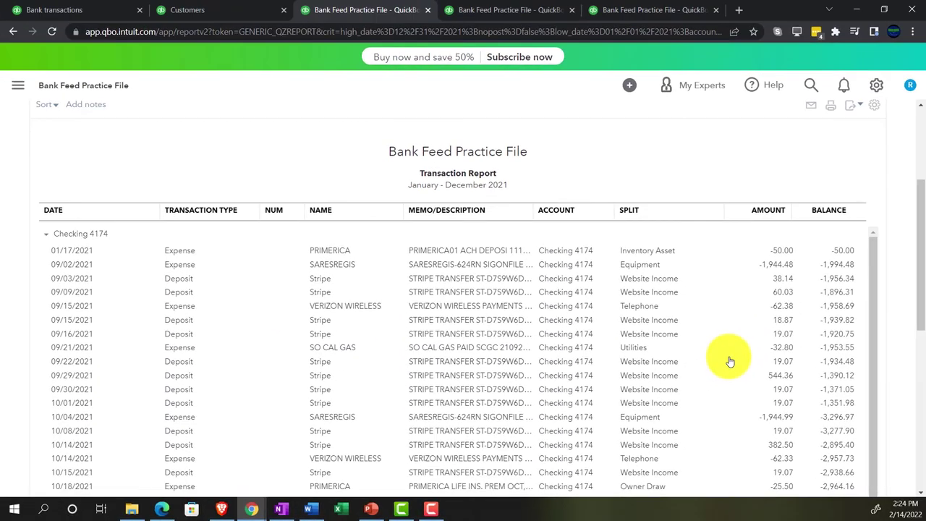
{"action": "scroll", "coordinate": [730, 360], "scroll_direction": "up", "scroll_amount": 3}
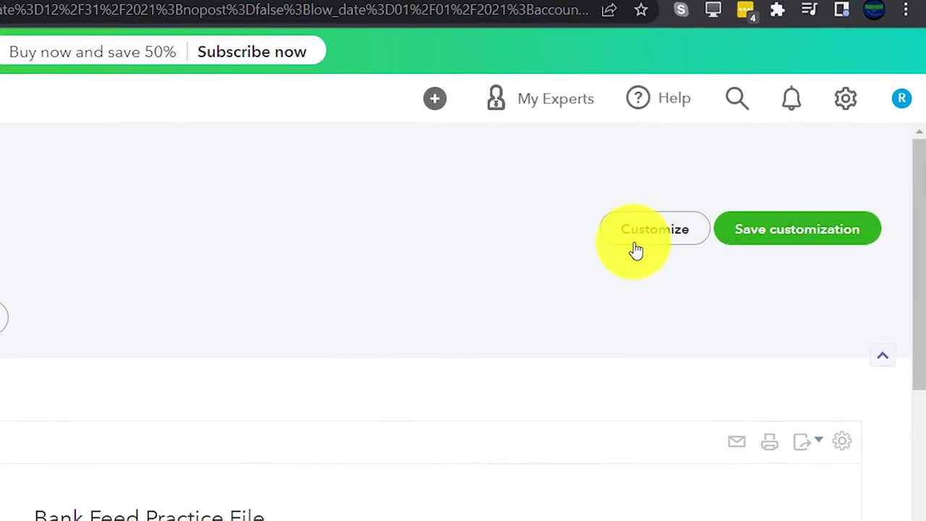
{"action": "left_click", "coordinate": [550, 299]}
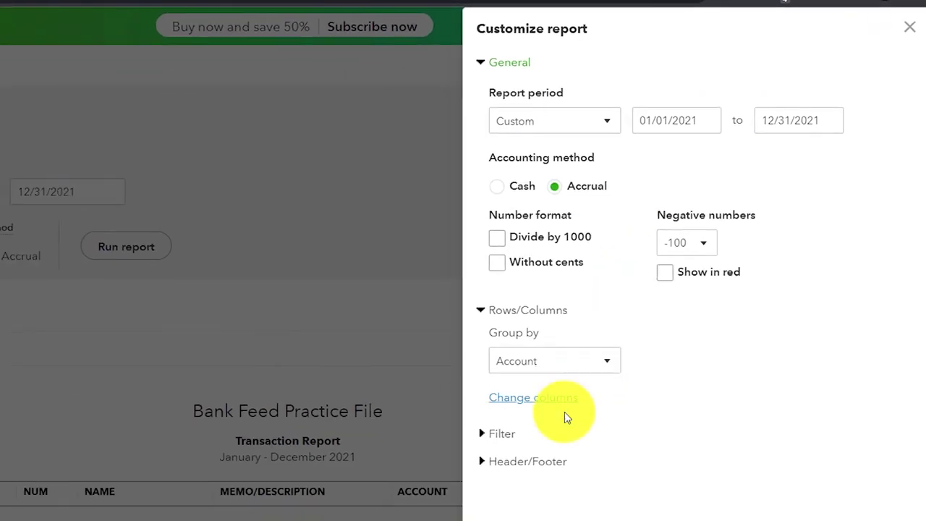
{"action": "left_click", "coordinate": [479, 436]}
{"action": "scroll", "coordinate": [544, 374], "scroll_direction": "down", "scroll_amount": 3}
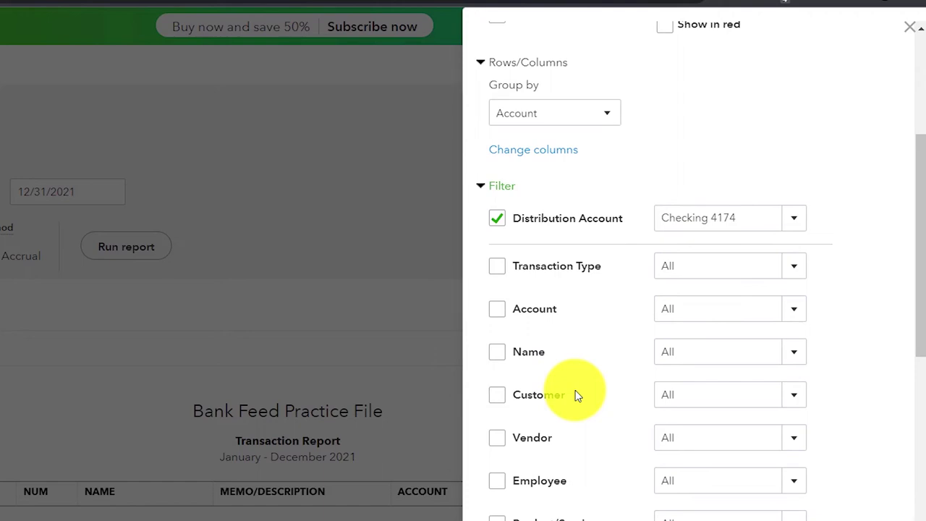
{"action": "left_click", "coordinate": [797, 362]}
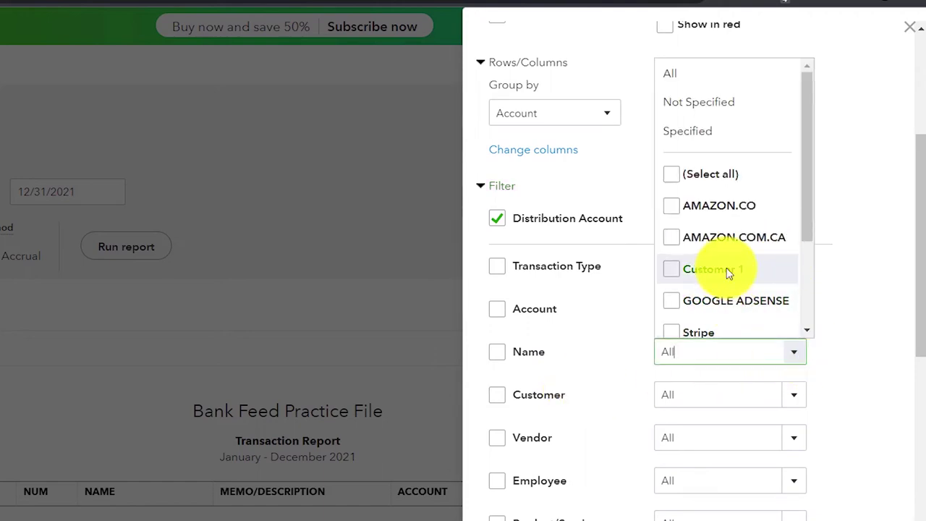
{"action": "left_click", "coordinate": [671, 241]}
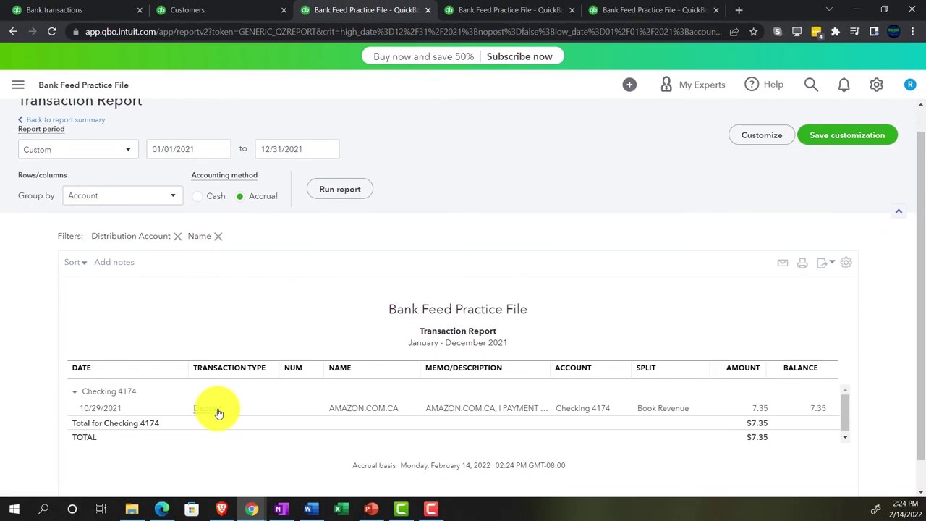
{"action": "scroll", "coordinate": [182, 337], "scroll_direction": "up", "scroll_amount": 1}
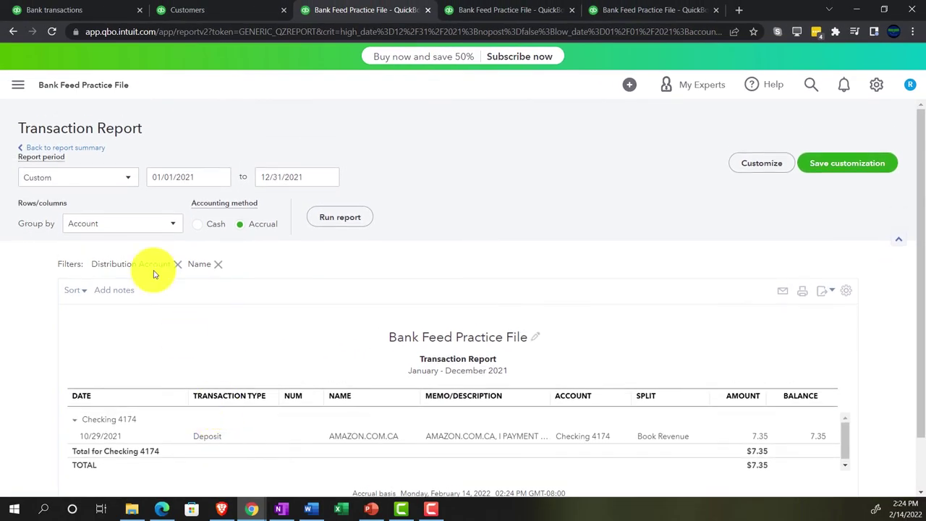
{"action": "left_click", "coordinate": [79, 120]}
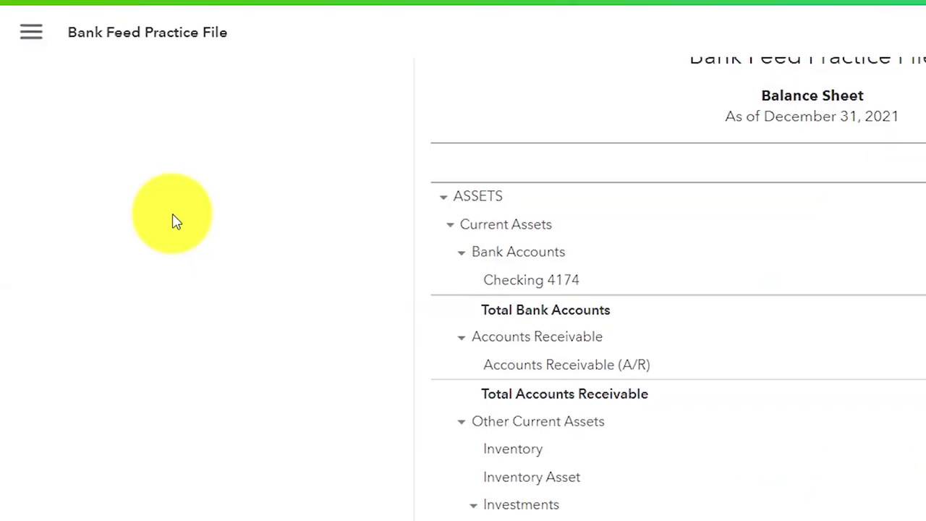
- Refresh the 2021 Profit and Loss report and examine the Book Revenue line in its Income section
{"action": "left_click", "coordinate": [492, 10]}
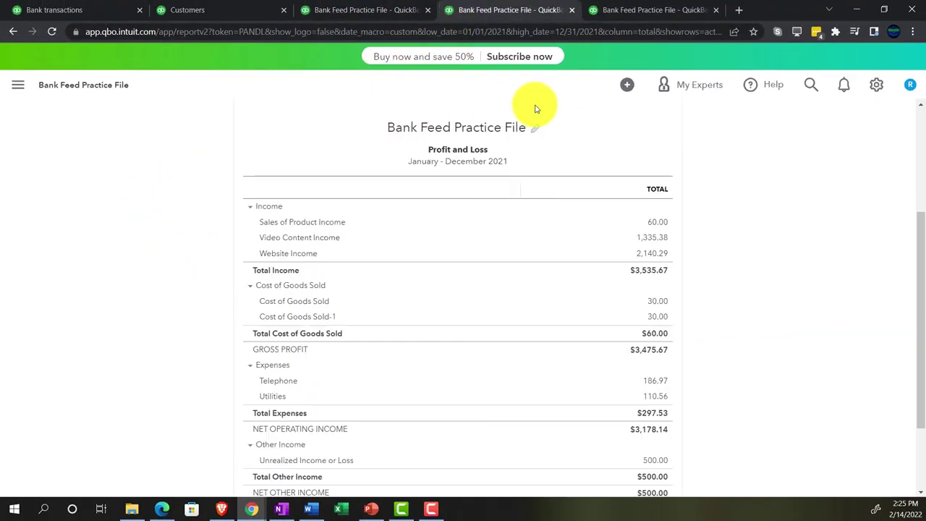
{"action": "scroll", "coordinate": [770, 253], "scroll_direction": "up", "scroll_amount": 3}
{"action": "left_click", "coordinate": [553, 217]}
{"action": "scroll", "coordinate": [104, 399], "scroll_direction": "down", "scroll_amount": 2}
{"action": "scroll", "coordinate": [101, 403], "scroll_direction": "up", "scroll_amount": 2, "text": "ctrl"}
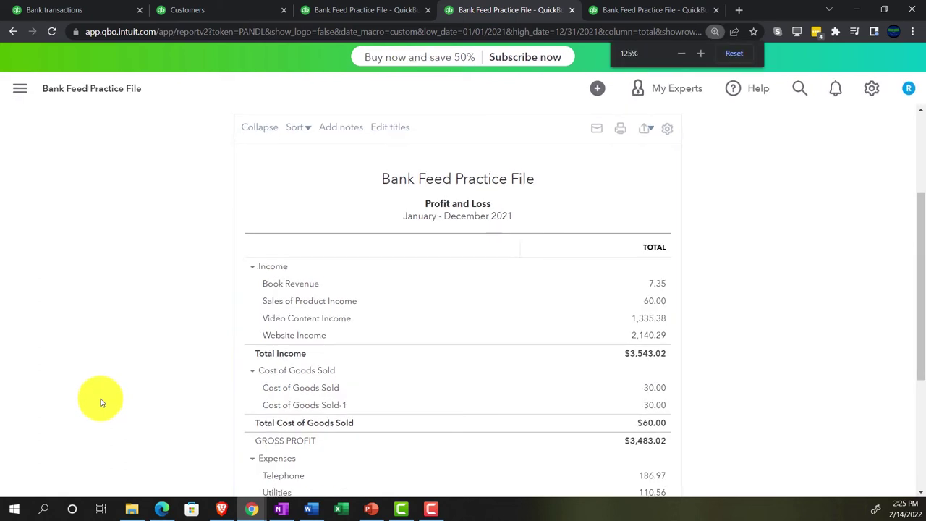
{"action": "scroll", "coordinate": [99, 398], "scroll_direction": "up", "scroll_amount": 1, "text": "ctrl"}
{"action": "scroll", "coordinate": [101, 394], "scroll_direction": "down", "scroll_amount": 2}
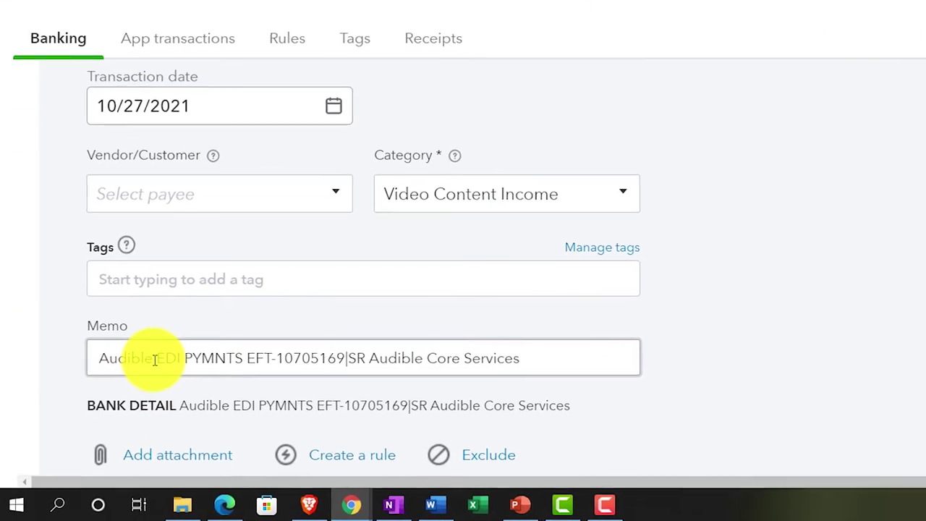
- Copy Audible from the memo of the 10/27/2021 deposit and add it as that deposit's new customer
{"action": "left_click_drag", "start_coordinate": [112, 404], "coordinate": [98, 404]}
{"action": "left_click_drag", "start_coordinate": [135, 357], "coordinate": [93, 357]}
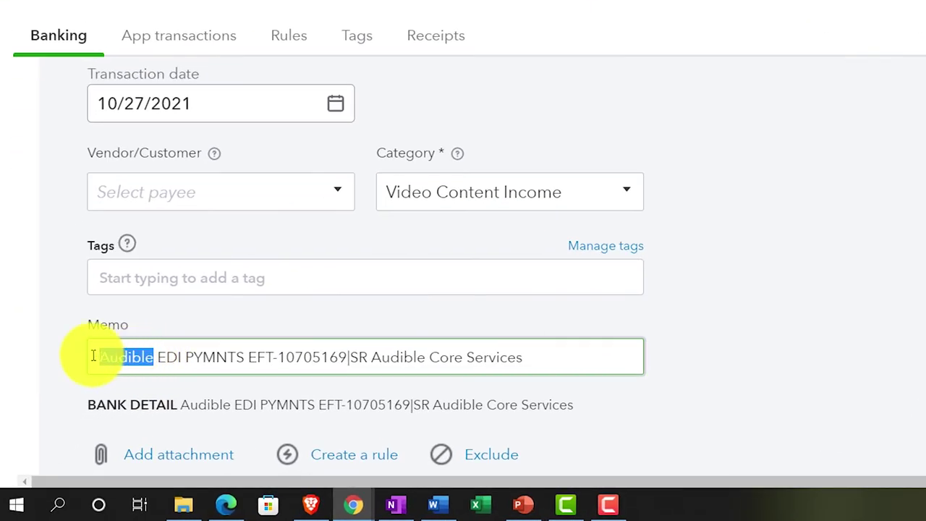
{"action": "left_click", "coordinate": [139, 196]}
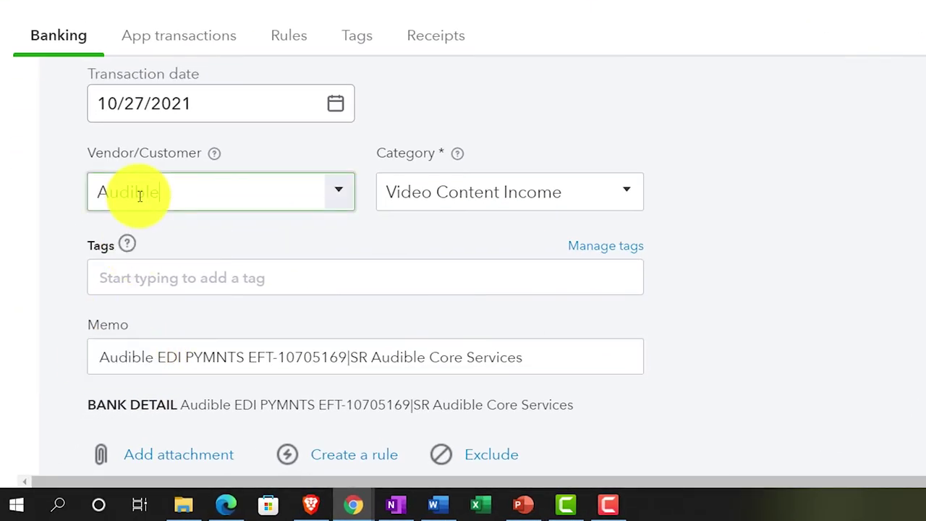
{"action": "left_click", "coordinate": [191, 242]}
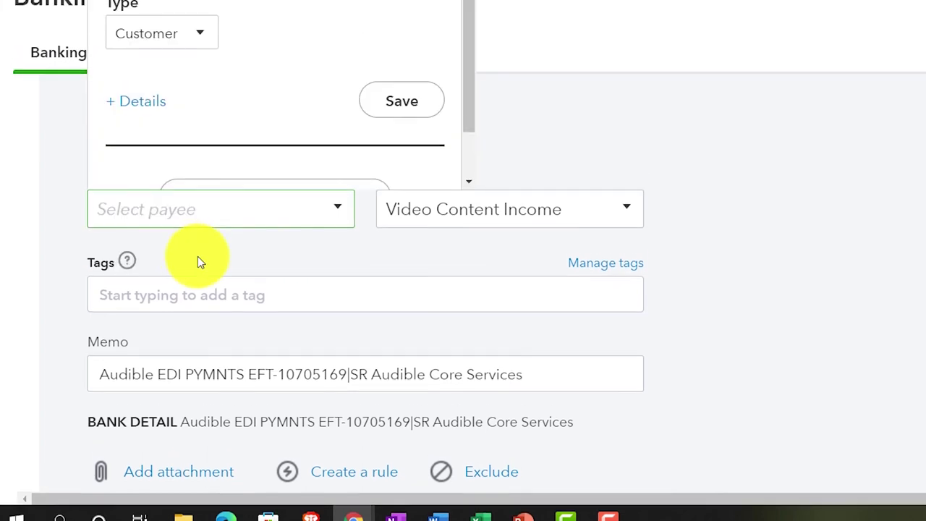
{"action": "left_click", "coordinate": [387, 295]}
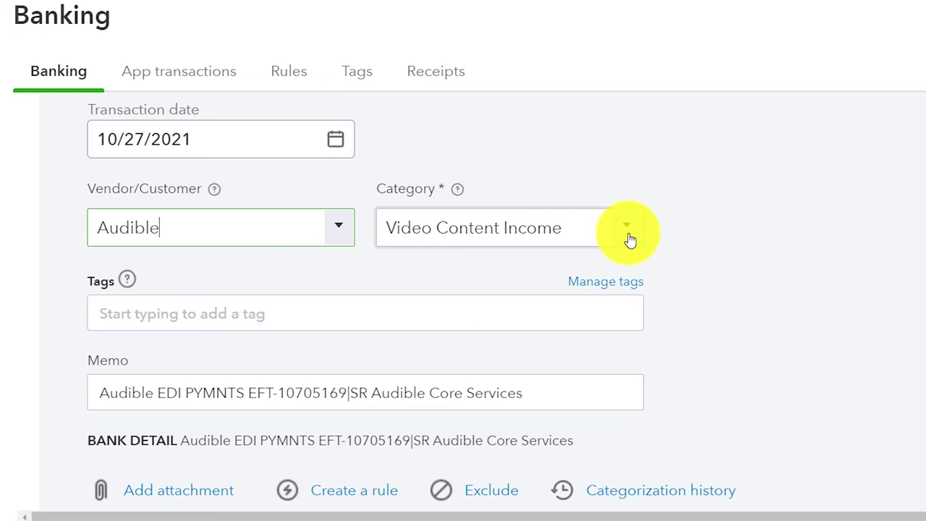
- Start a new category account for the Audible deposit with account type Income and detail type Other Primary Income
{"action": "left_click", "coordinate": [628, 239]}
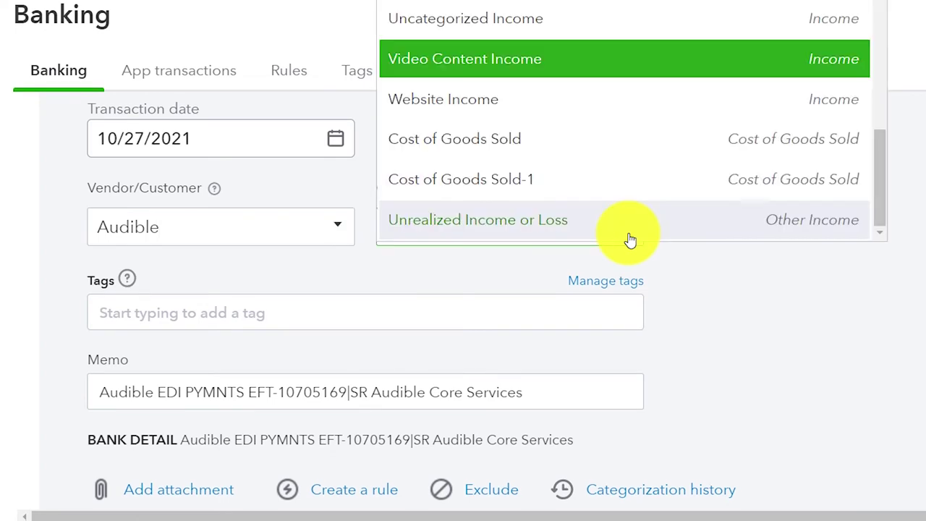
{"action": "scroll", "coordinate": [585, 173], "scroll_direction": "up", "scroll_amount": 10}
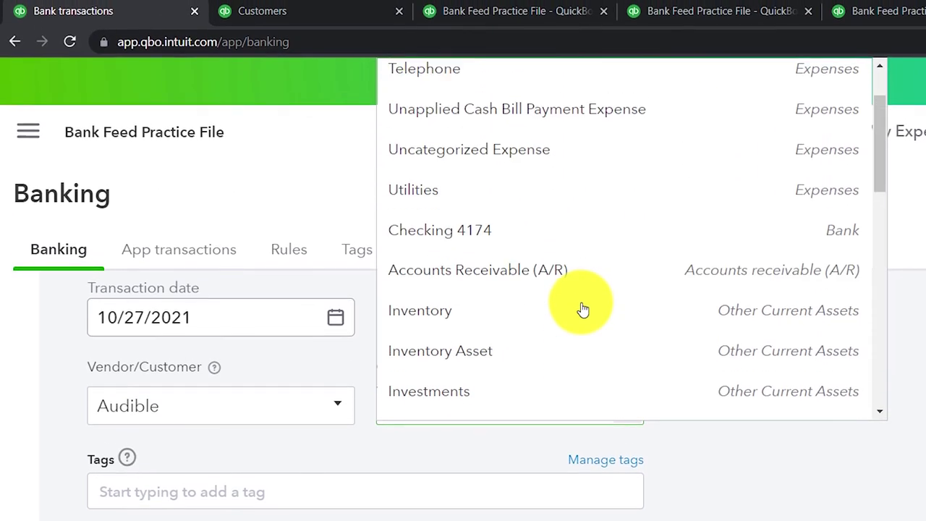
{"action": "left_click", "coordinate": [471, 99]}
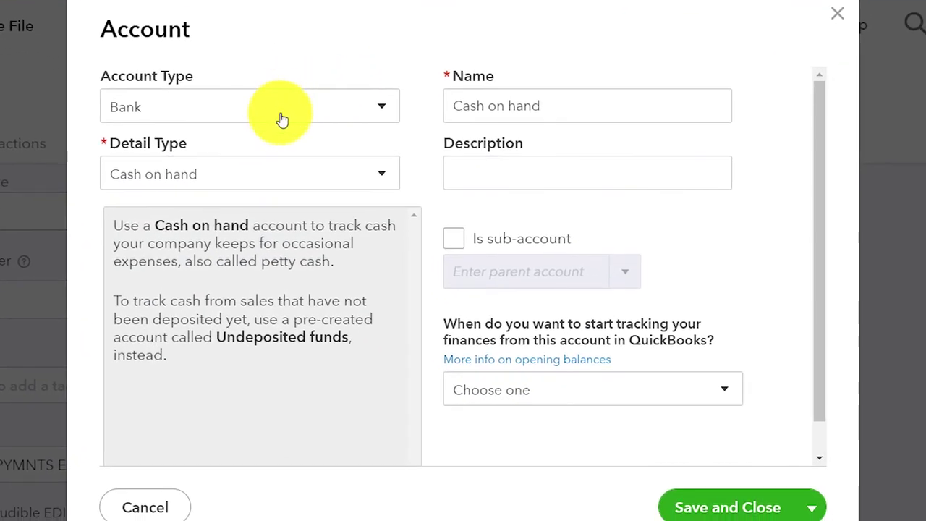
{"action": "left_click", "coordinate": [307, 109]}
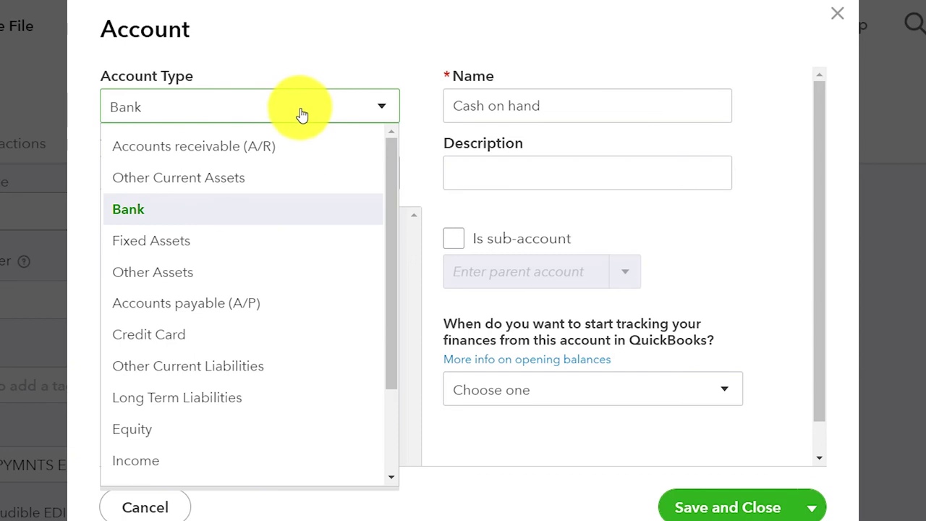
{"action": "left_click", "coordinate": [205, 455]}
{"action": "left_click", "coordinate": [348, 188]}
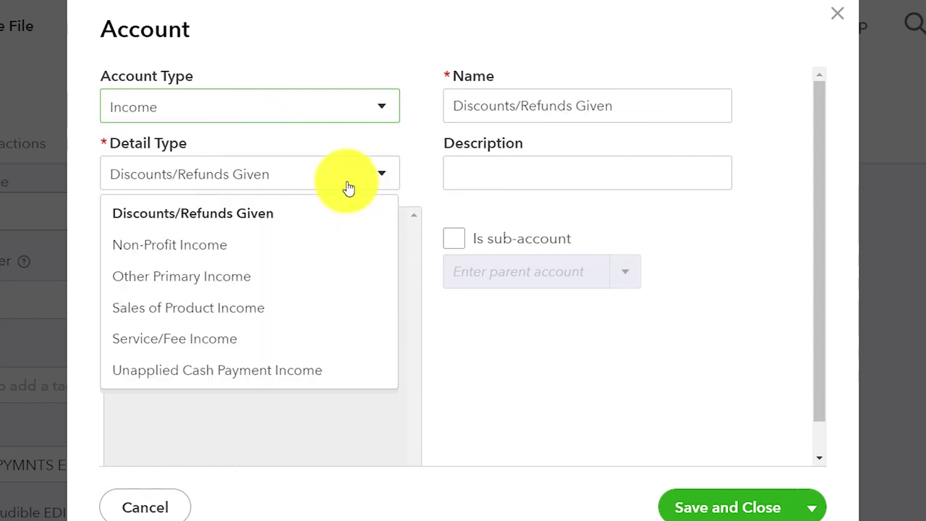
{"action": "left_click", "coordinate": [276, 293]}
- Name the new account Audio Book Revenue, save it, and add the 10/27/2021 Audible deposit to the books
{"action": "left_click_drag", "start_coordinate": [597, 107], "coordinate": [389, 105]}
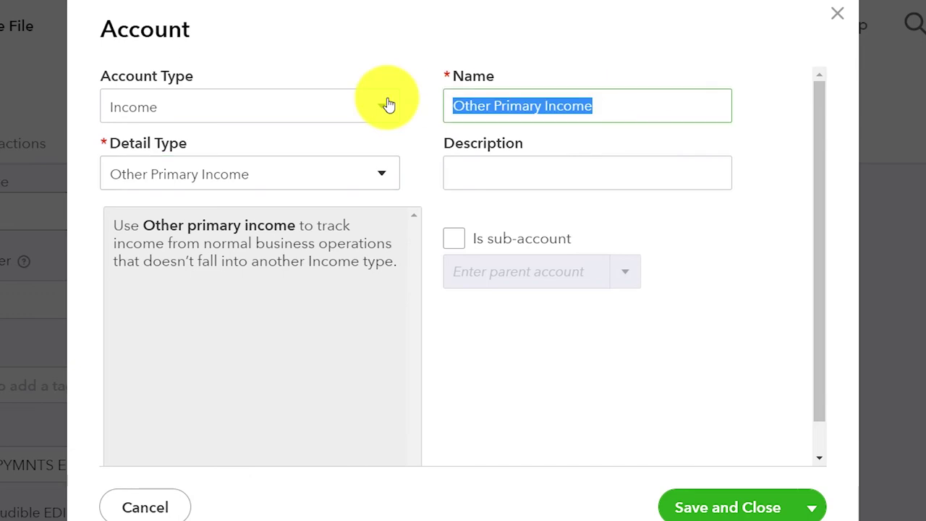
{"action": "type", "text": "Audio Book"}
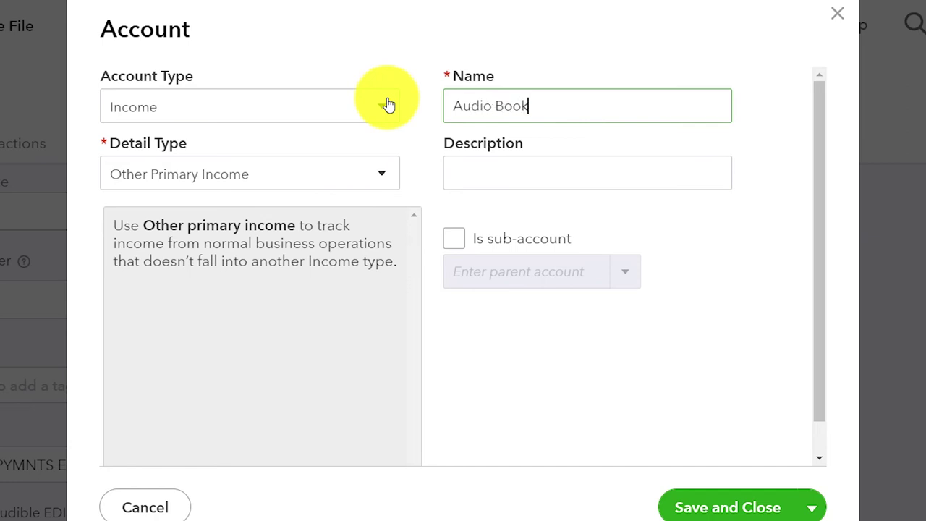
{"action": "key", "text": "Tab"}
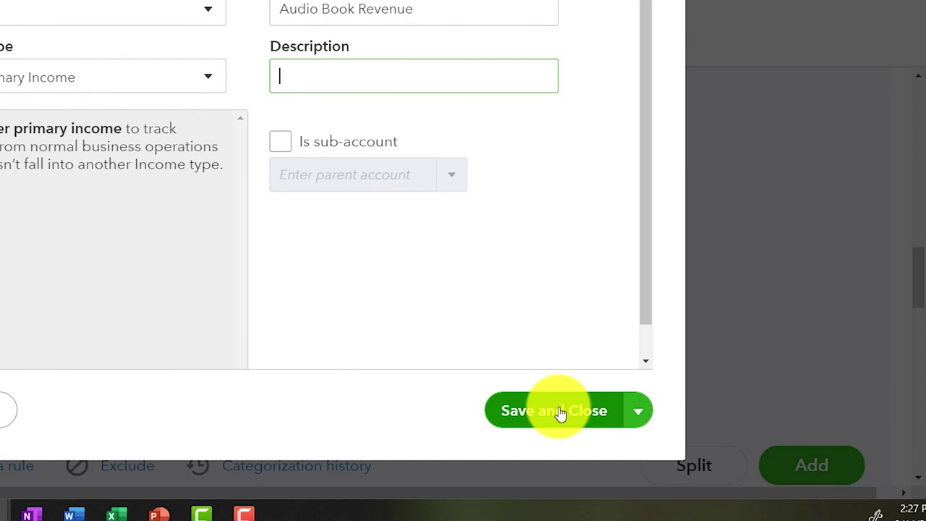
{"action": "left_click", "coordinate": [723, 507]}
{"action": "scroll", "coordinate": [554, 353], "scroll_direction": "down", "scroll_amount": 1}
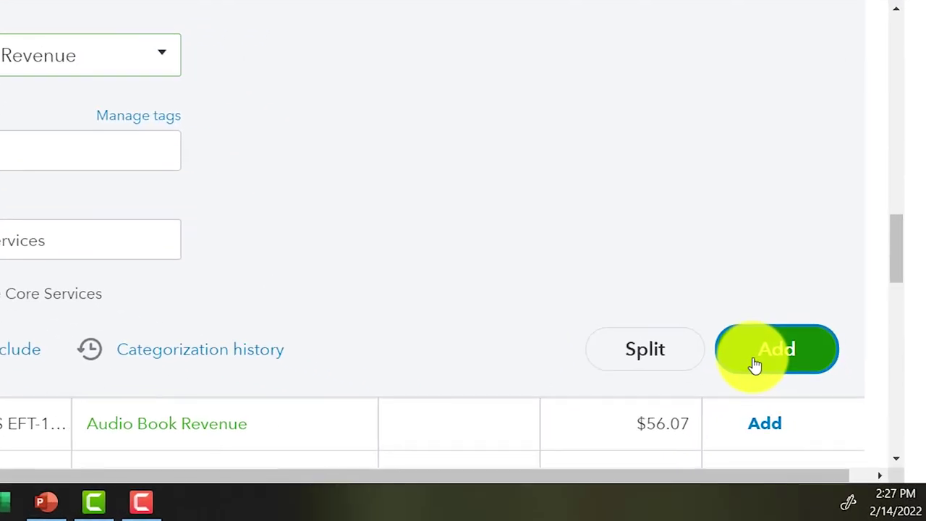
{"action": "left_click", "coordinate": [755, 365]}
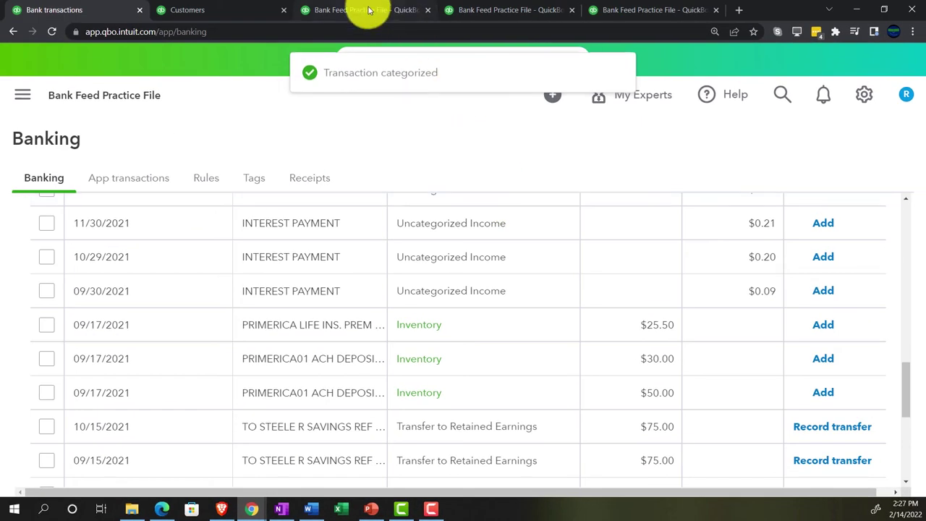
- Examine the Checking 4174 line on the 2021 Balance Sheet and open its transaction report
{"action": "left_click", "coordinate": [369, 10]}
{"action": "scroll", "coordinate": [162, 275], "scroll_direction": "up", "scroll_amount": 4}
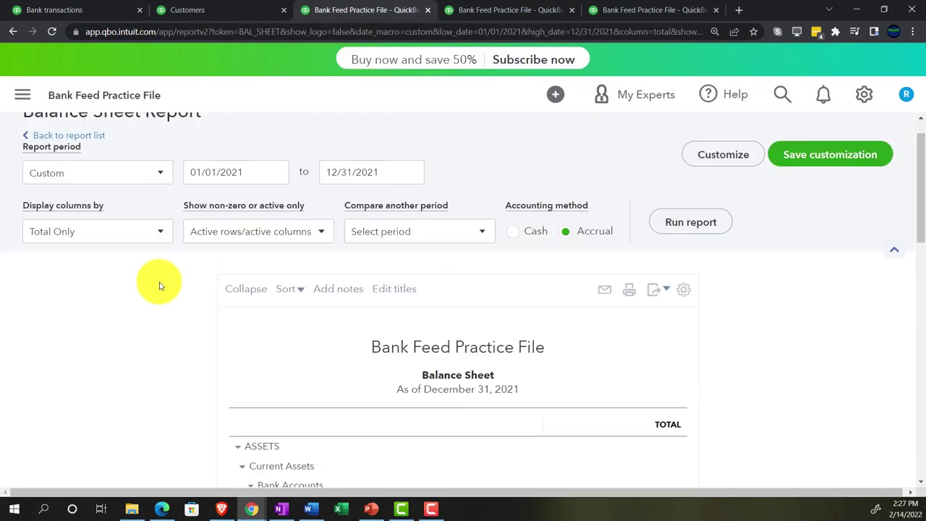
{"action": "scroll", "coordinate": [128, 376], "scroll_direction": "down", "scroll_amount": 3}
{"action": "key", "text": "ctrl+plus"}
{"action": "key", "text": "ctrl+plus"}
{"action": "key", "text": "ctrl+plus"}
{"action": "key", "text": "ctrl+plus"}
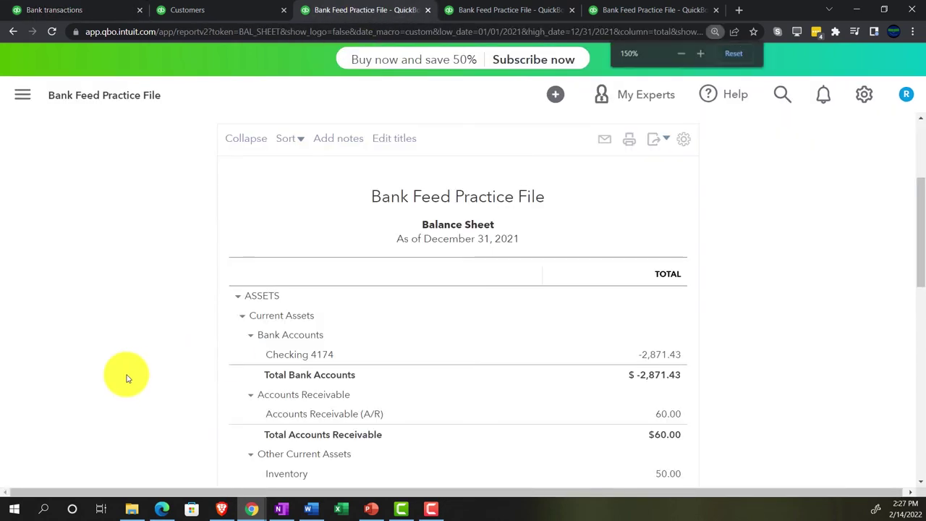
{"action": "scroll", "coordinate": [129, 378], "scroll_direction": "down", "scroll_amount": 1}
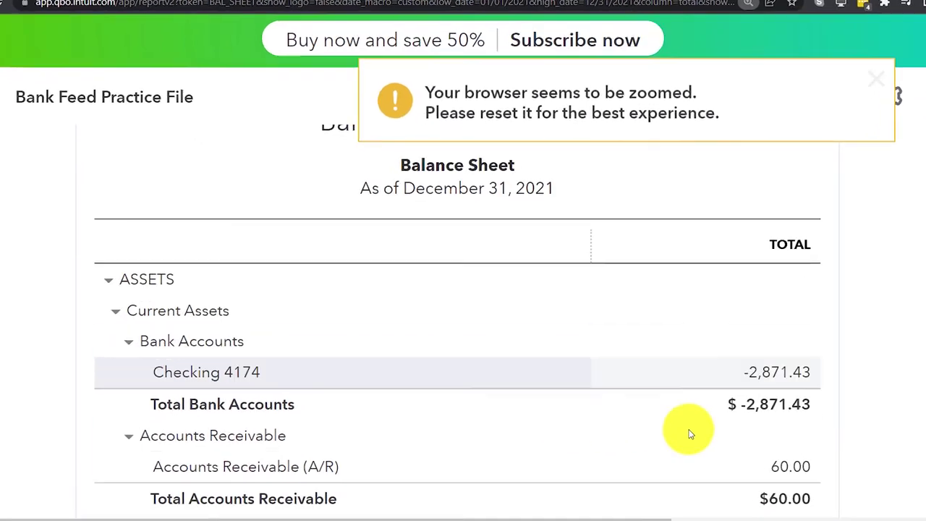
{"action": "left_click", "coordinate": [857, 404]}
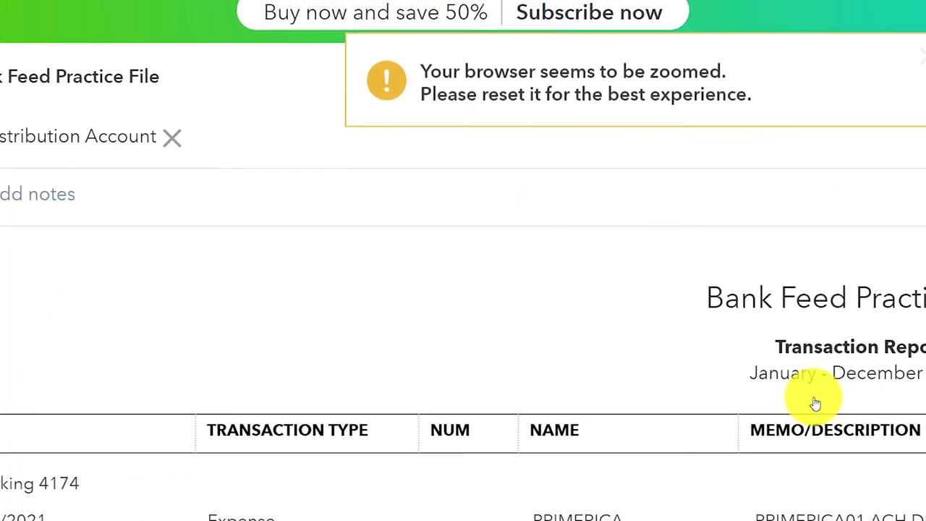
- Customize the Checking 4174 transaction report to filter by the name Audible and run it
{"action": "key", "text": "ctrl+minus"}
{"action": "key", "text": "ctrl+minus"}
{"action": "key", "text": "ctrl+minus"}
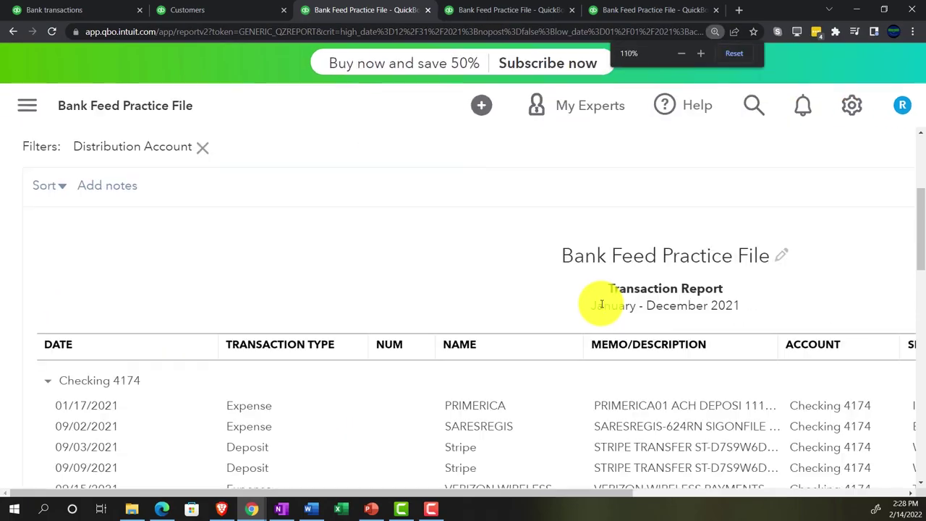
{"action": "key", "text": "ctrl+minus"}
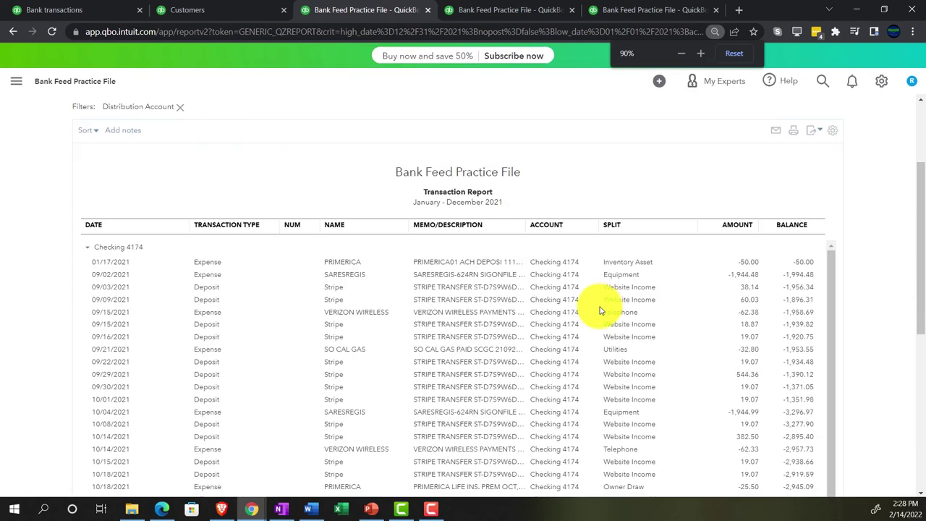
{"action": "key", "text": "ctrl+plus"}
{"action": "scroll", "coordinate": [587, 337], "scroll_direction": "up", "scroll_amount": 3}
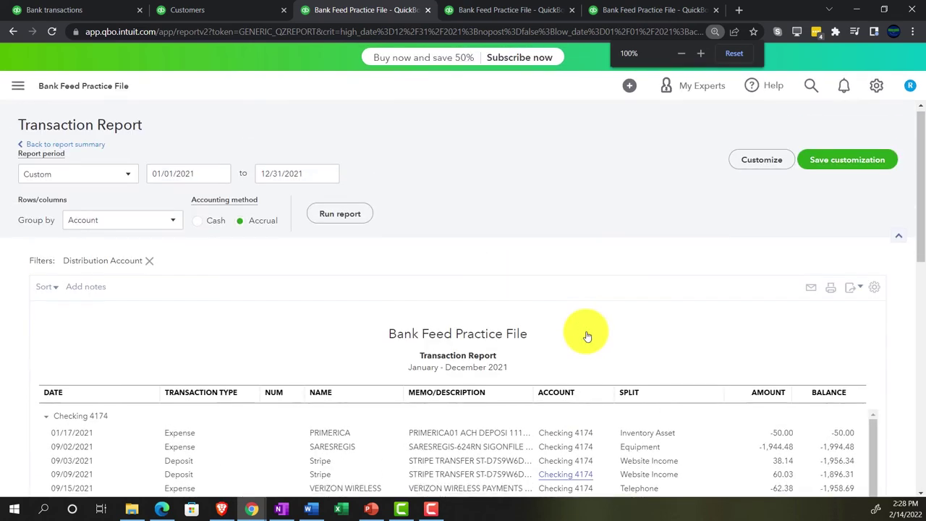
{"action": "left_click", "coordinate": [761, 159]}
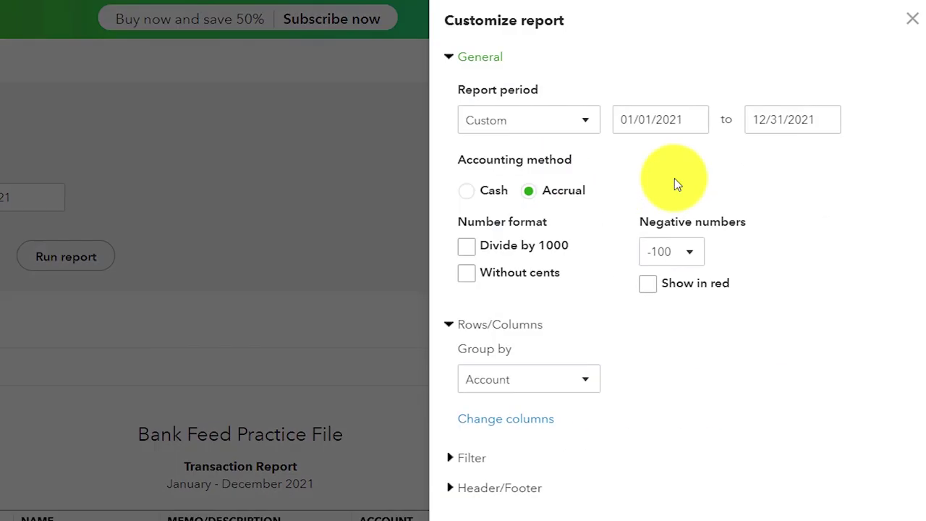
{"action": "left_click", "coordinate": [470, 459]}
{"action": "scroll", "coordinate": [480, 461], "scroll_direction": "down", "scroll_amount": 3}
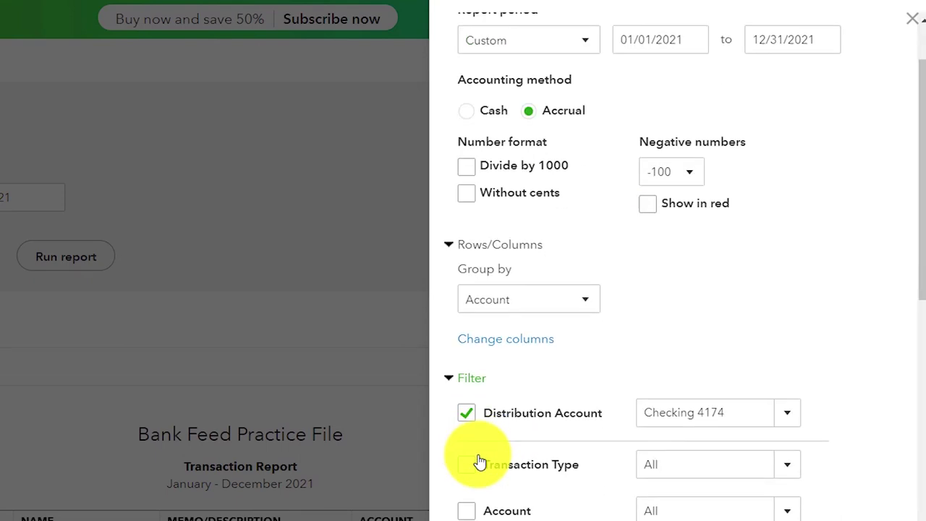
{"action": "left_click", "coordinate": [780, 468]}
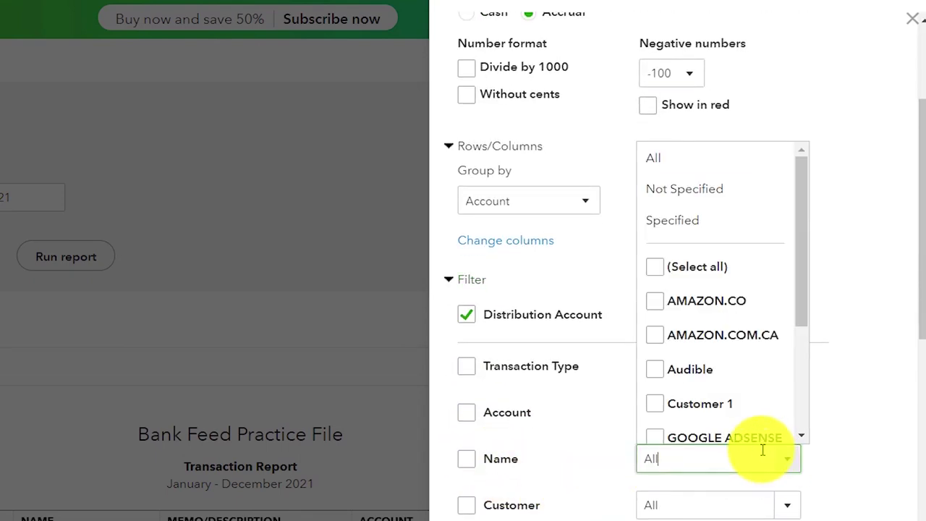
{"action": "scroll", "coordinate": [689, 327], "scroll_direction": "down", "scroll_amount": 2}
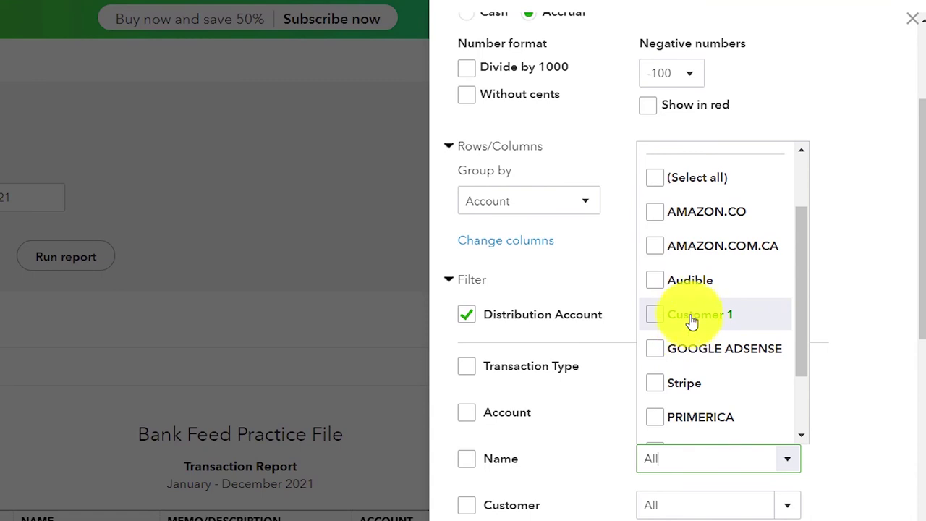
{"action": "left_click", "coordinate": [675, 281]}
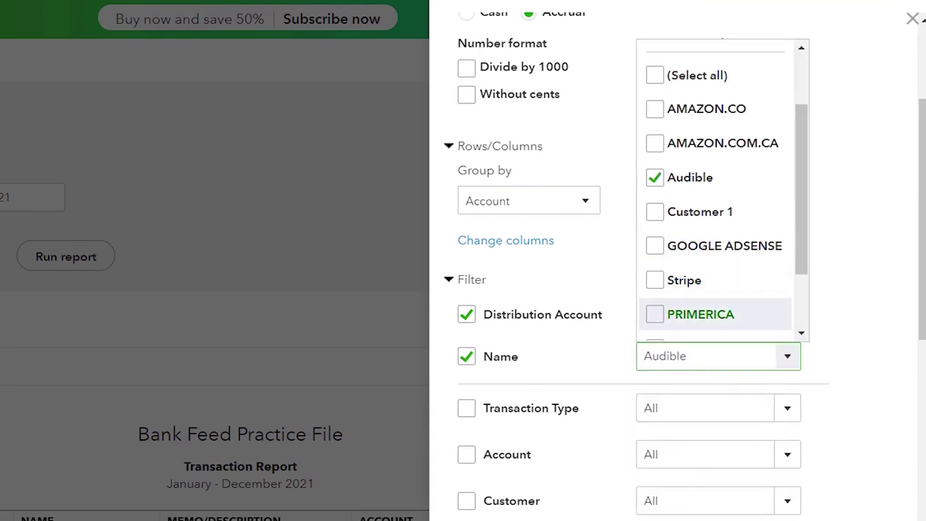
{"action": "left_click", "coordinate": [832, 510]}
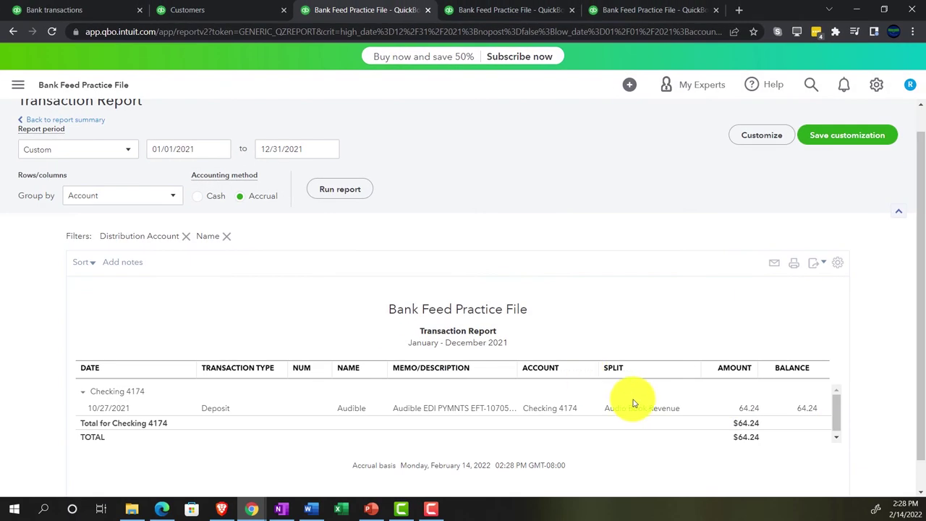
- Review the Audible deposit in the filtered transaction report and return to the Balance Sheet summary
{"action": "scroll", "coordinate": [738, 387], "scroll_direction": "down", "scroll_amount": 1}
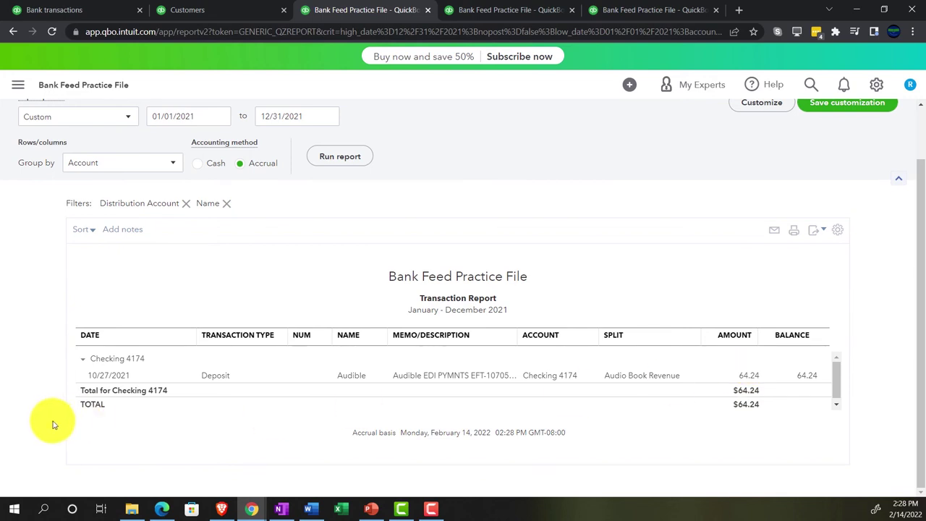
{"action": "scroll", "coordinate": [52, 424], "scroll_direction": "up", "scroll_amount": 2}
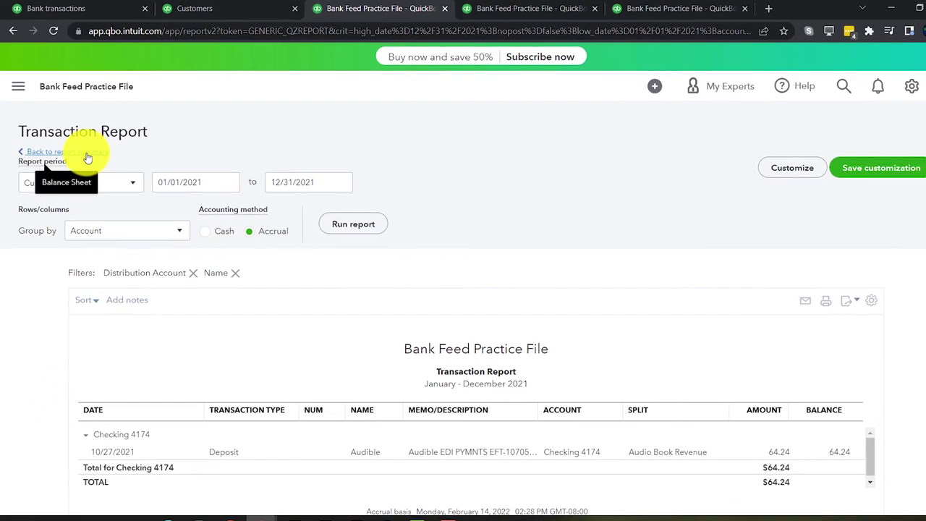
{"action": "left_click", "coordinate": [86, 153]}
{"action": "scroll", "coordinate": [155, 270], "scroll_direction": "down", "scroll_amount": 5}
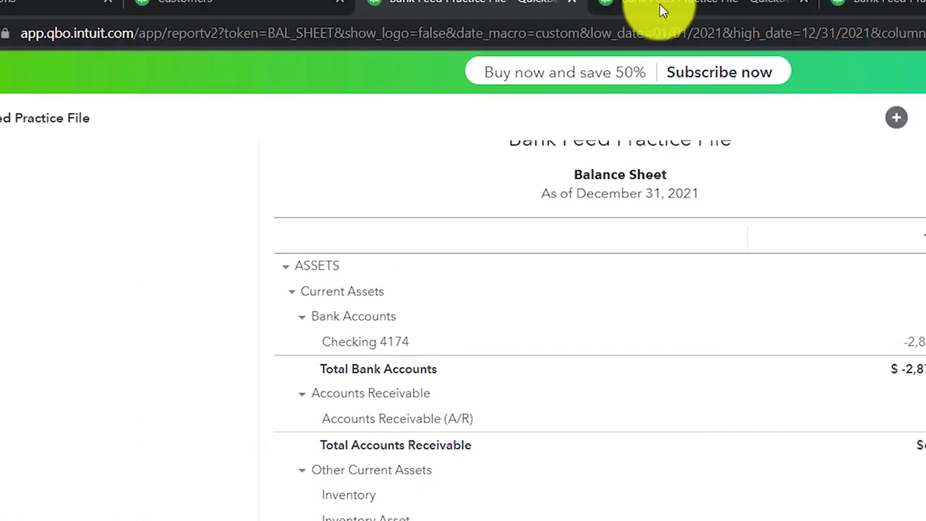
- Refresh the 2021 Profit and Loss report and examine the Audio Book Revenue line in its Income section
{"action": "left_click", "coordinate": [663, 9]}
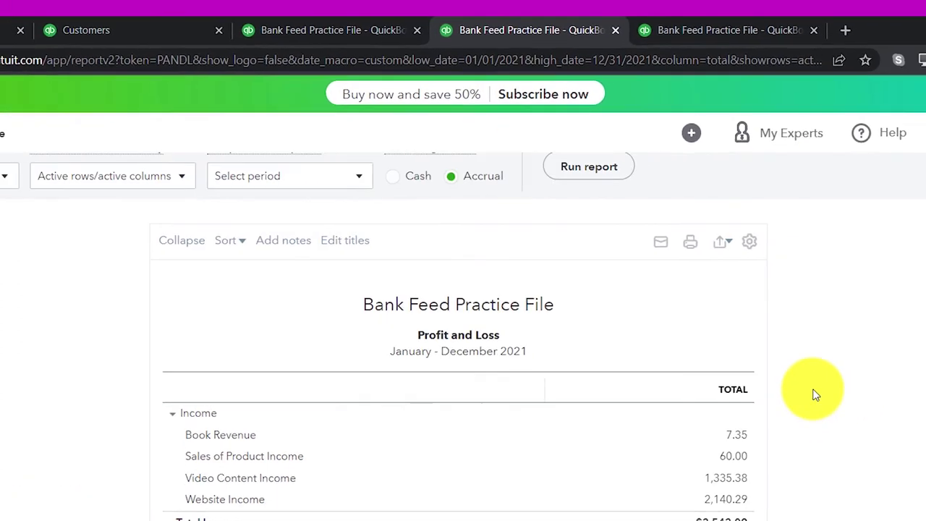
{"action": "scroll", "coordinate": [815, 362], "scroll_direction": "up", "scroll_amount": 2}
{"action": "left_click", "coordinate": [867, 245]}
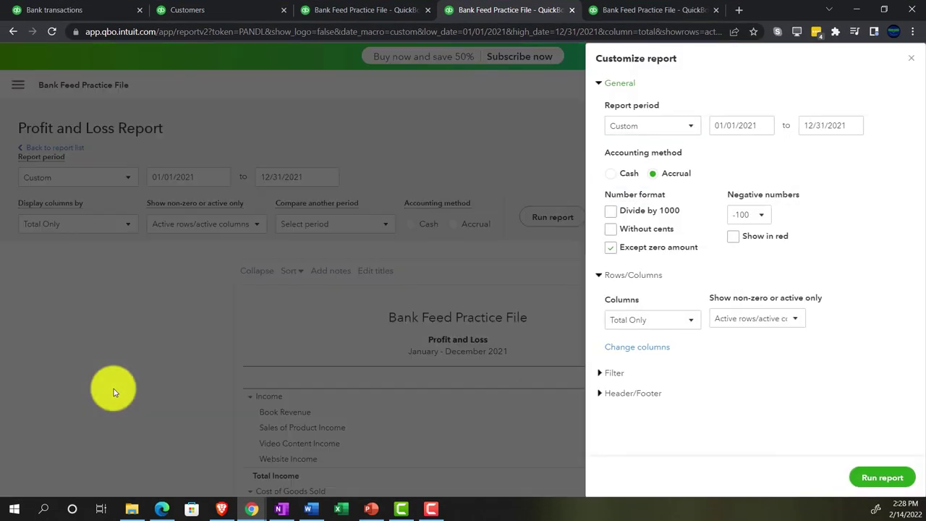
{"action": "left_click", "coordinate": [913, 61]}
{"action": "left_click", "coordinate": [552, 217]}
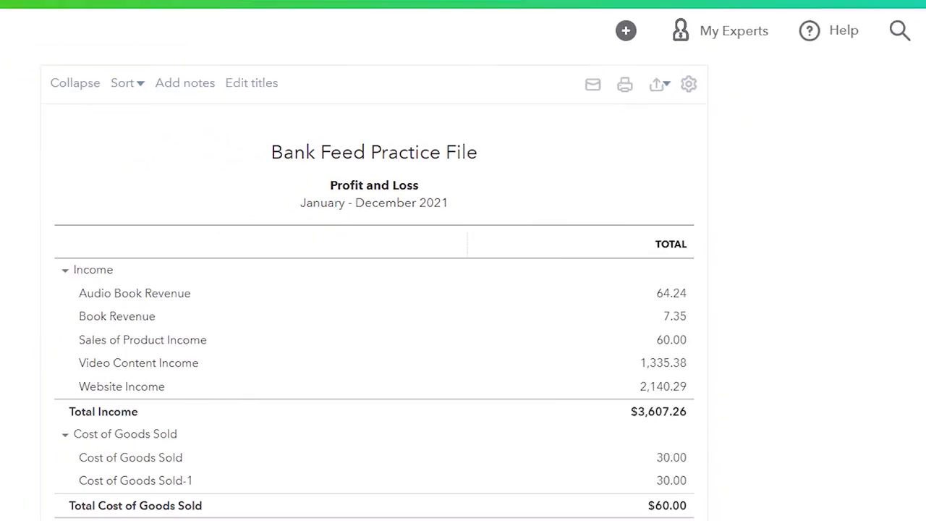
{"action": "key", "text": "ctrl+plus"}
{"action": "key", "text": "ctrl+plus"}
{"action": "key", "text": "ctrl+plus"}
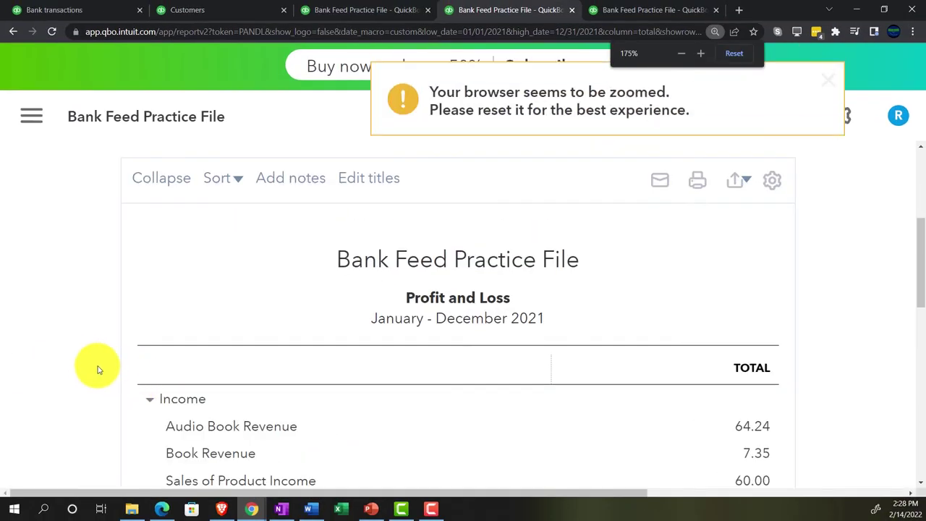
{"action": "scroll", "coordinate": [94, 368], "scroll_direction": "down", "scroll_amount": 2}
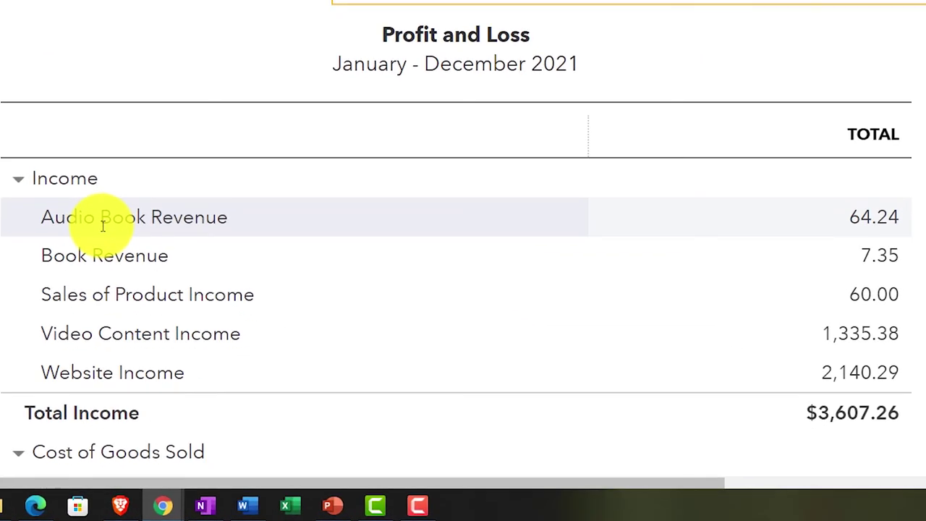
{"action": "scroll", "coordinate": [463, 260], "scroll_direction": "down", "scroll_amount": 1}
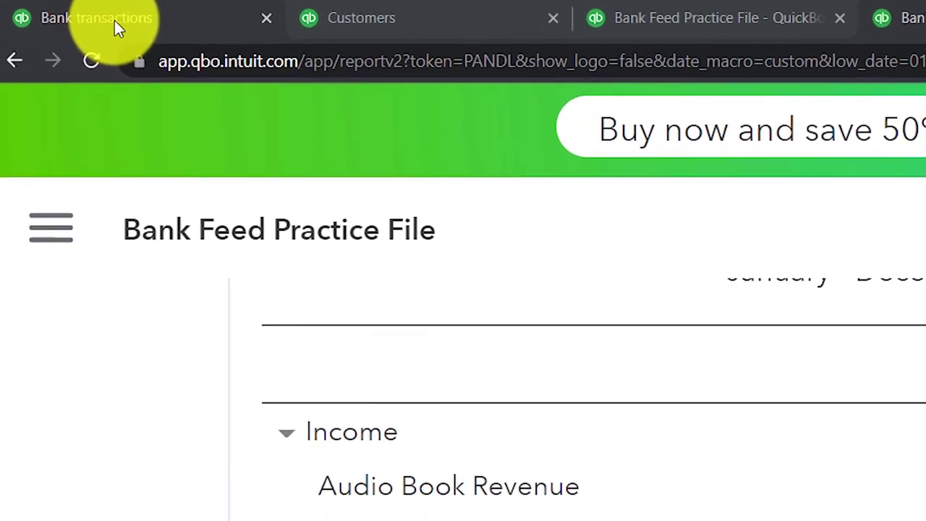
- Return to the Checking 4174 bank feed and expand the 11/30/2021 INTEREST PAYMENT deposit for categorizing
{"action": "left_click", "coordinate": [114, 20]}
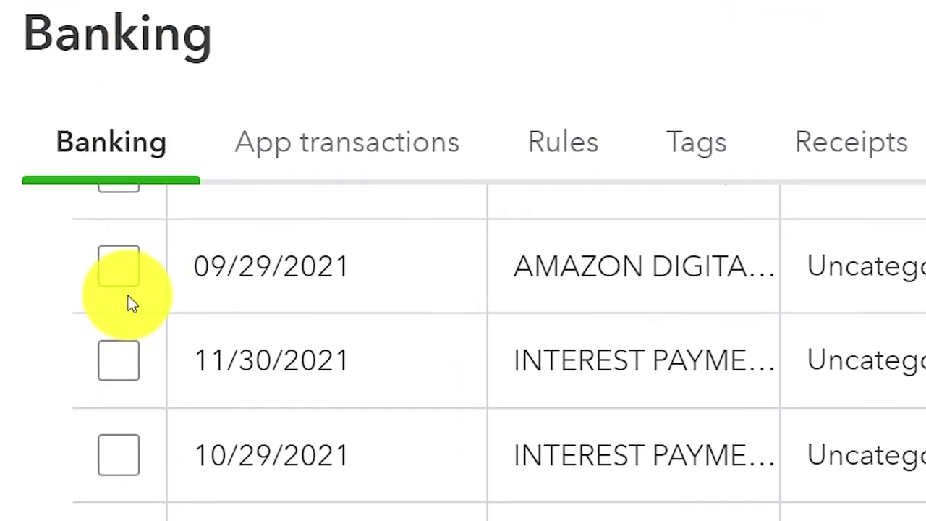
{"action": "left_click", "coordinate": [95, 213]}
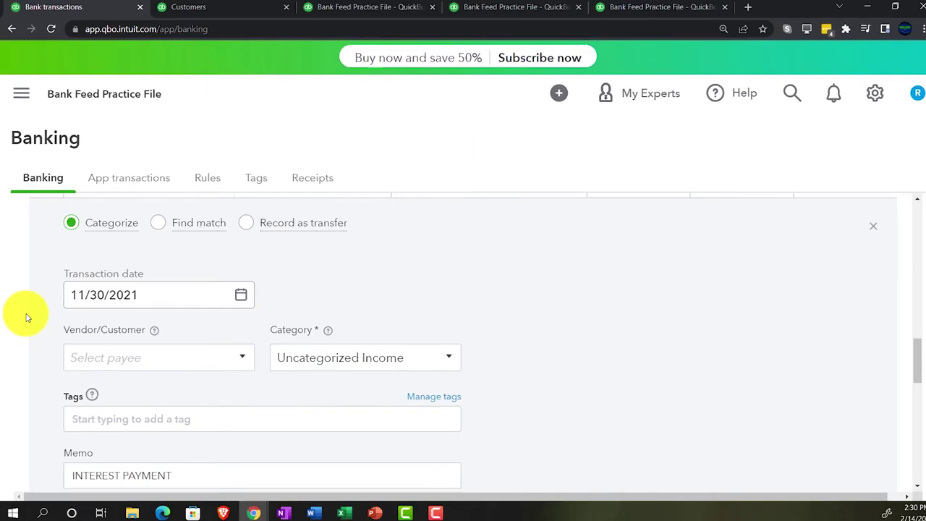
{"action": "scroll", "coordinate": [26, 317], "scroll_direction": "down", "scroll_amount": 1}
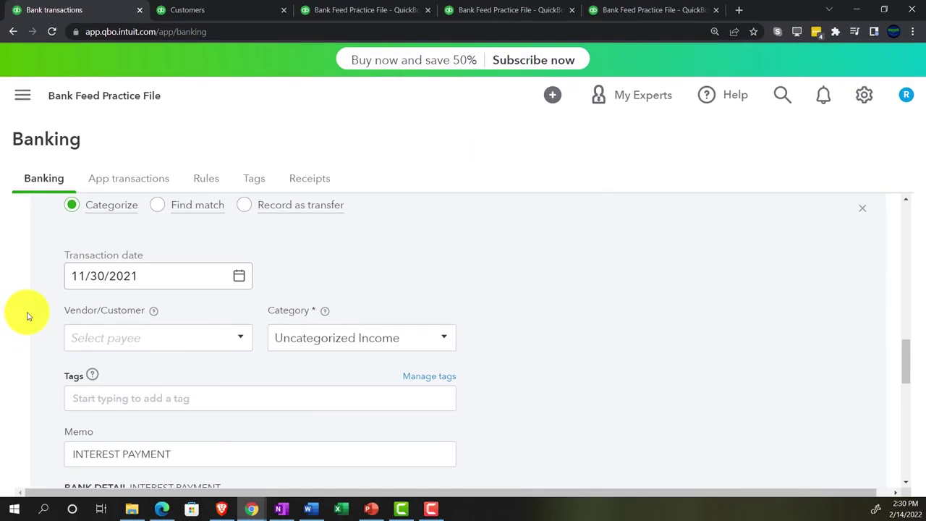
{"action": "scroll", "coordinate": [27, 317], "scroll_direction": "up", "scroll_amount": 1}
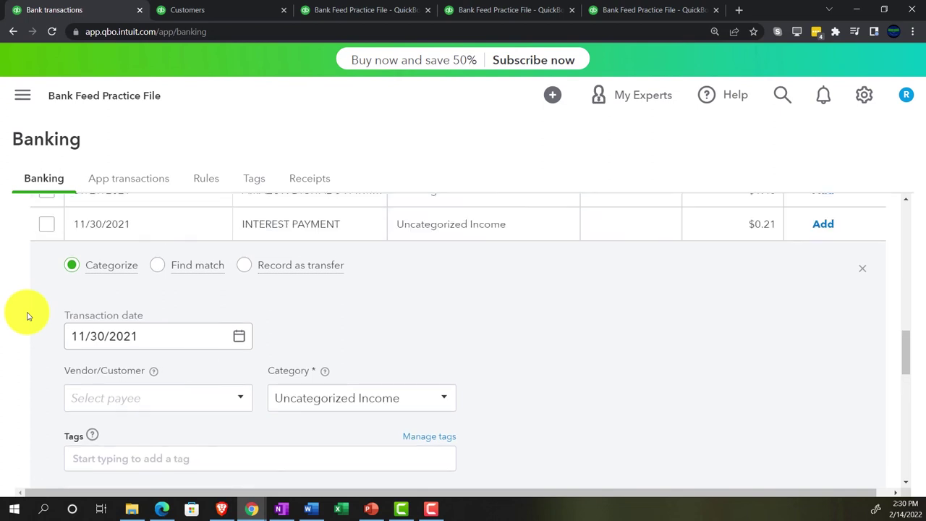
{"action": "scroll", "coordinate": [27, 317], "scroll_direction": "down", "scroll_amount": 1}
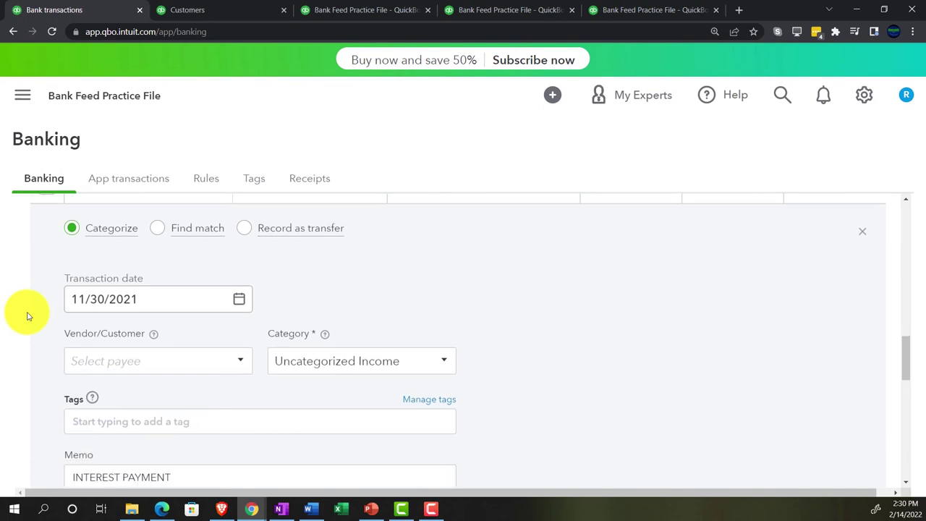
- Add a new customer named Bank as the payee of the 11/30/2021 interest deposit
{"action": "left_click", "coordinate": [92, 337]}
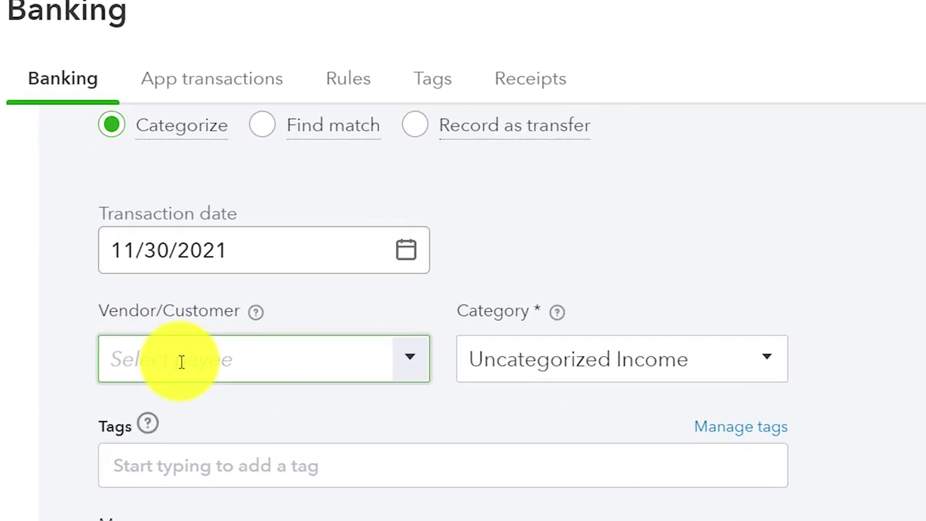
{"action": "type", "text": "Bank"}
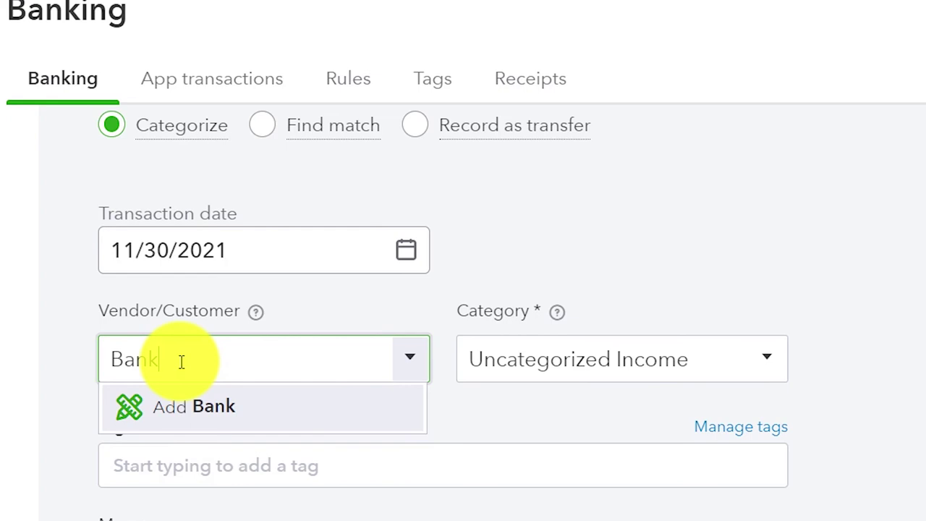
{"action": "left_click", "coordinate": [180, 401]}
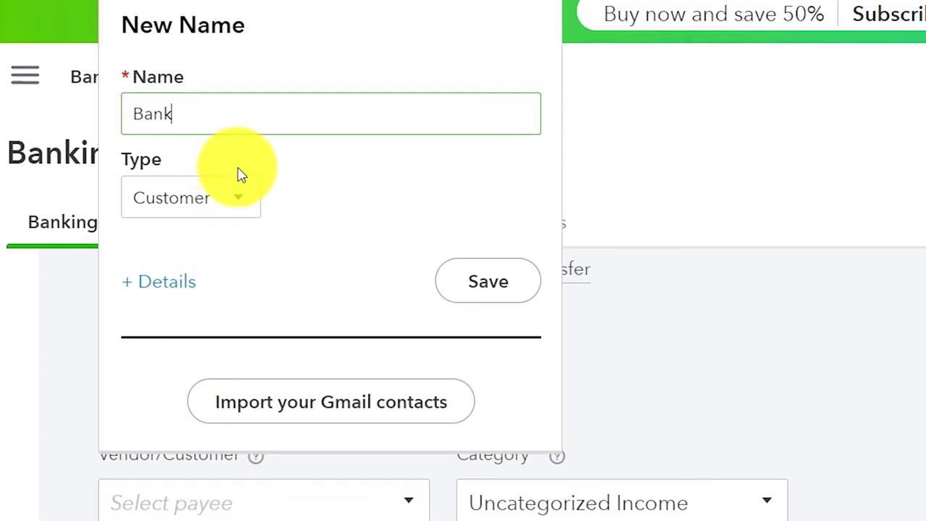
{"action": "left_click", "coordinate": [238, 199]}
{"action": "left_click", "coordinate": [238, 201]}
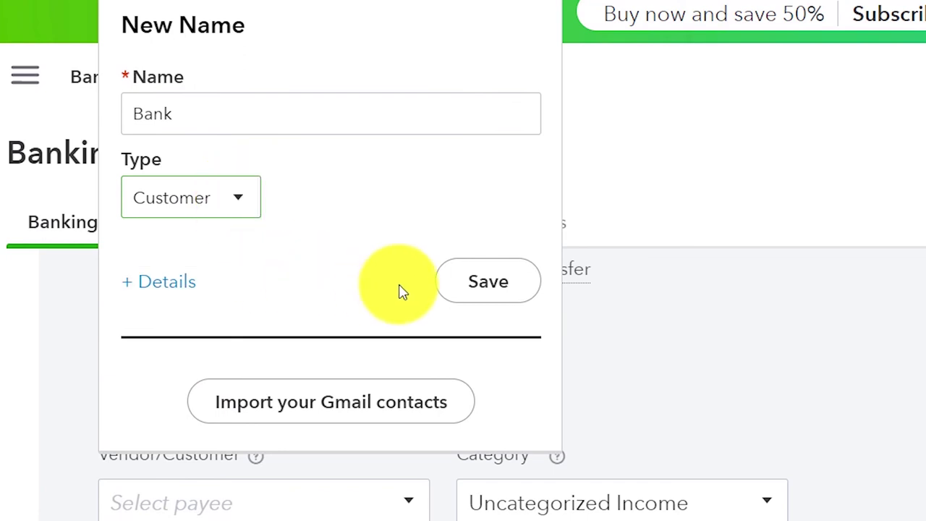
{"action": "left_click", "coordinate": [461, 296]}
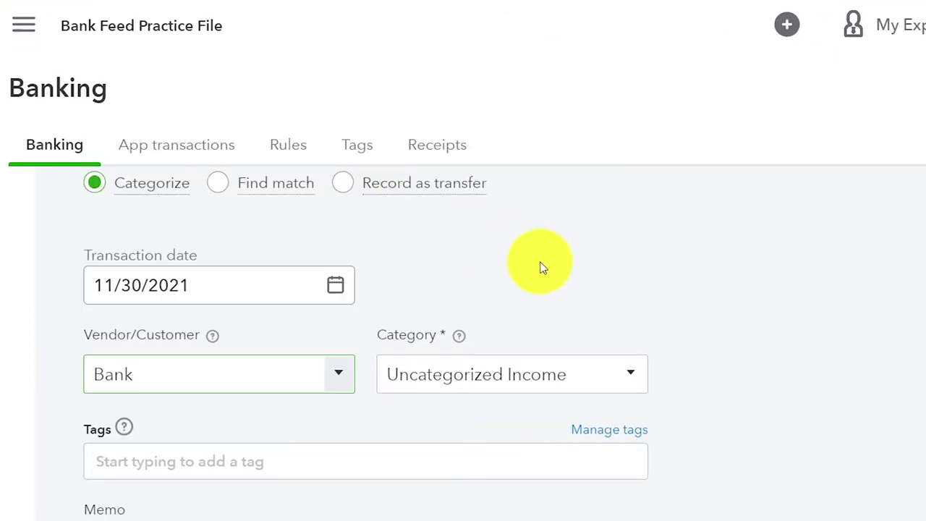
- Start a new category account for the interest deposit and set its account type to Other Income
{"action": "scroll", "coordinate": [542, 263], "scroll_direction": "down", "scroll_amount": 1}
{"action": "left_click", "coordinate": [629, 290]}
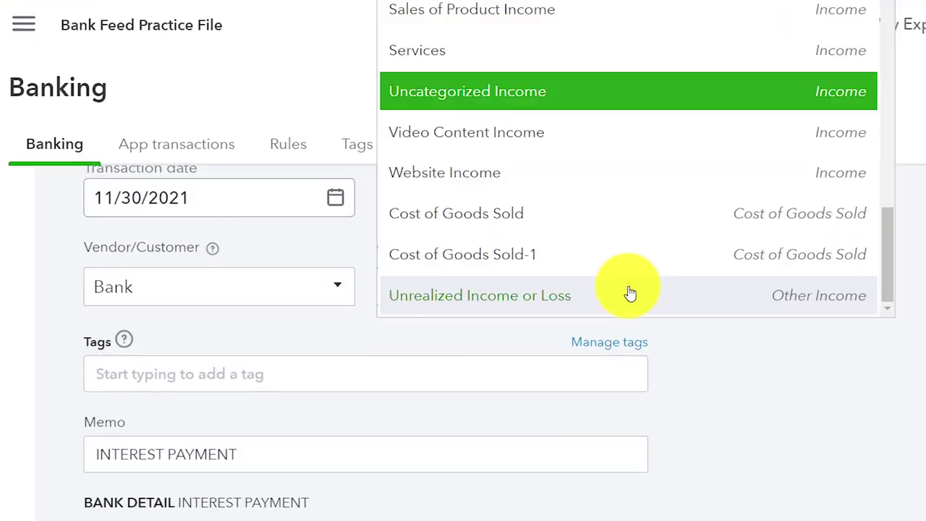
{"action": "scroll", "coordinate": [575, 200], "scroll_direction": "up", "scroll_amount": 5}
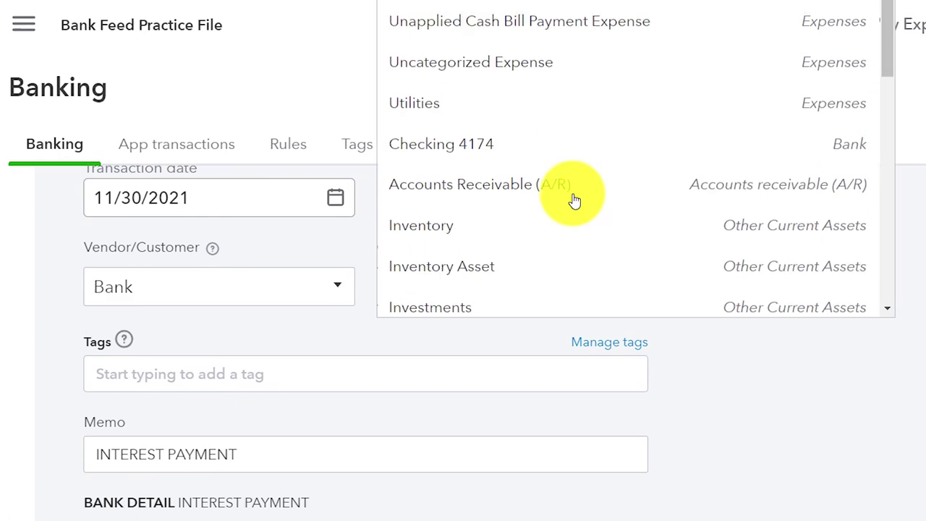
{"action": "scroll", "coordinate": [575, 200], "scroll_direction": "up", "scroll_amount": 2}
{"action": "left_click", "coordinate": [471, 2]}
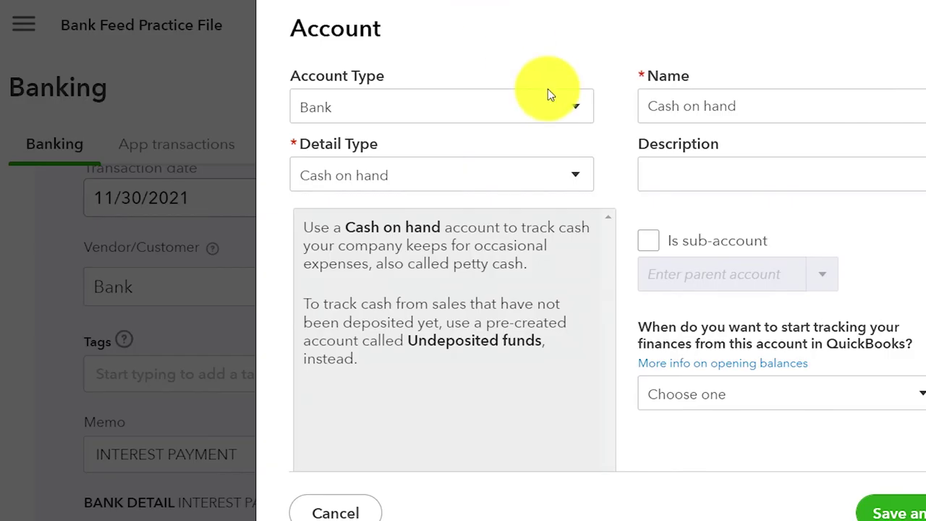
{"action": "left_click", "coordinate": [573, 107]}
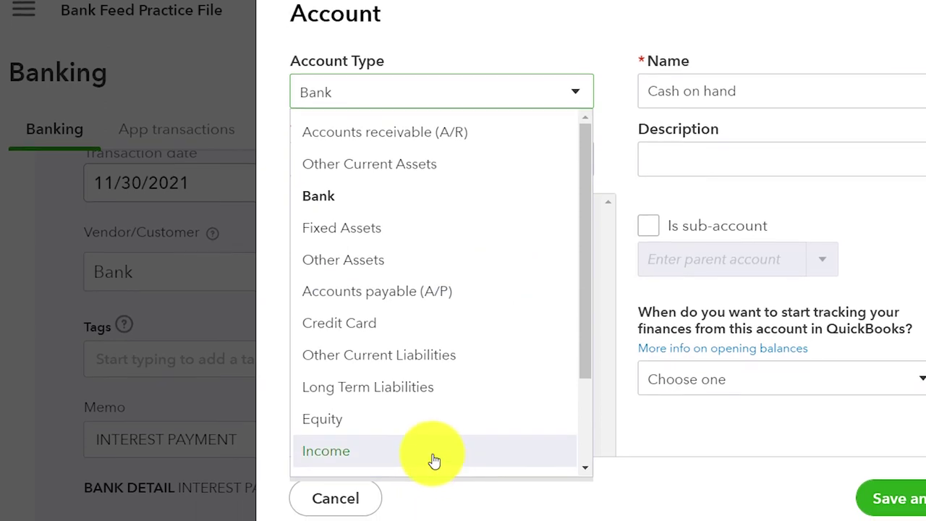
{"action": "scroll", "coordinate": [444, 409], "scroll_direction": "down", "scroll_amount": 3}
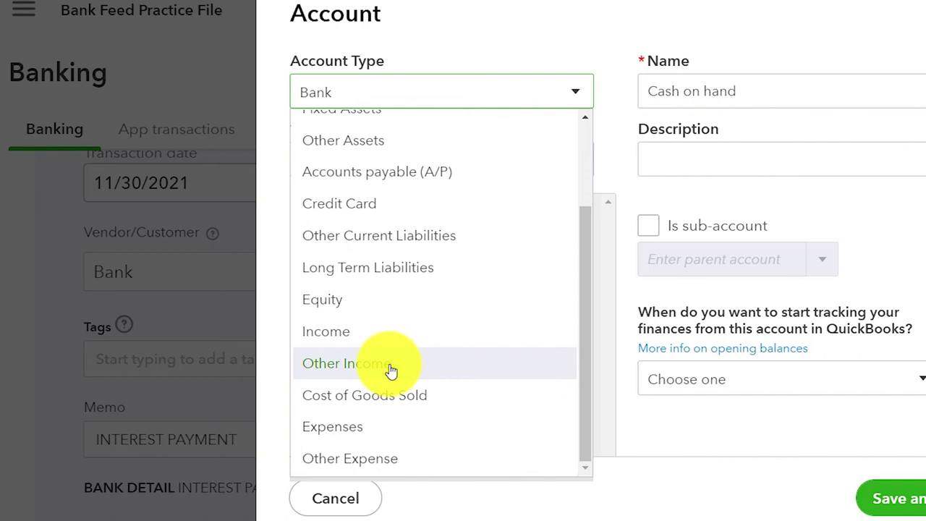
{"action": "left_click", "coordinate": [391, 371]}
- Name the new account Interest Income and save it as the deposit's category
{"action": "left_click_drag", "start_coordinate": [767, 98], "coordinate": [558, 97]}
{"action": "key", "text": "BackSpace"}
{"action": "type", "text": "Interest Inco"}
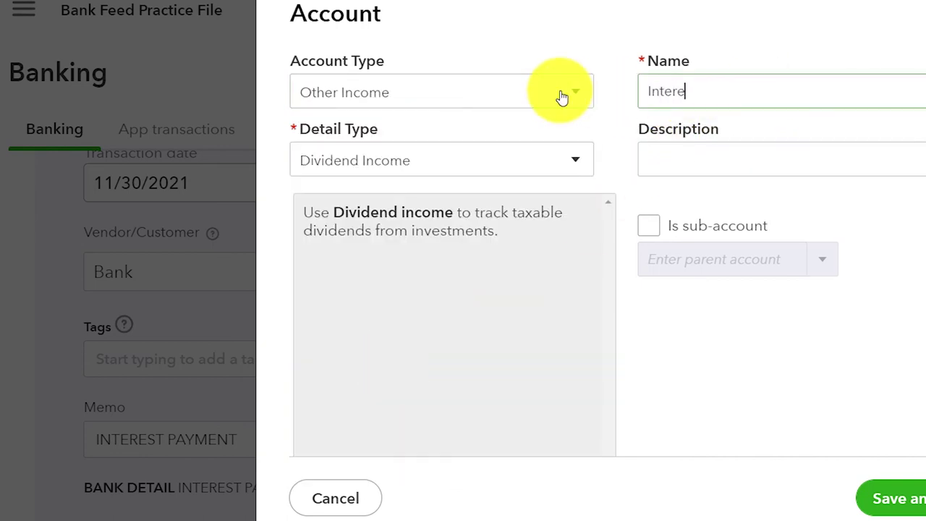
{"action": "type", "text": "me"}
{"action": "key", "text": "Tab"}
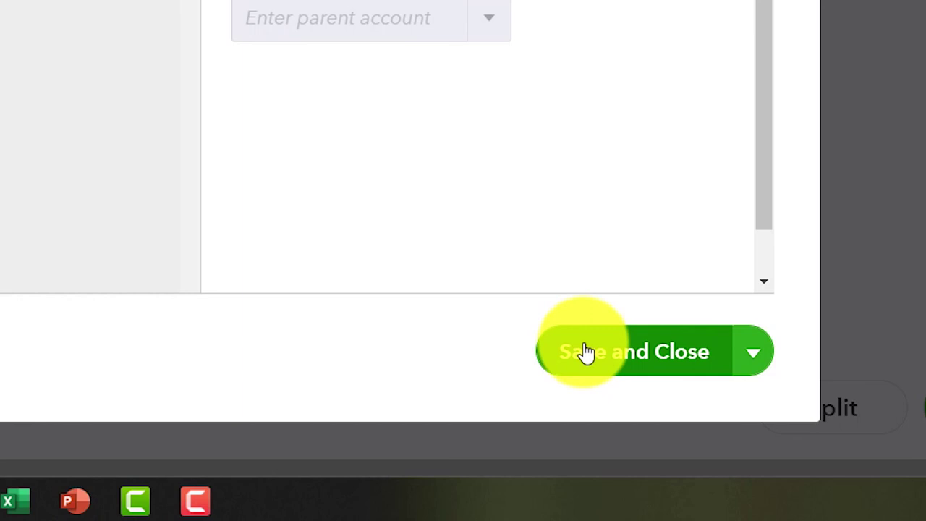
{"action": "left_click", "coordinate": [586, 352]}
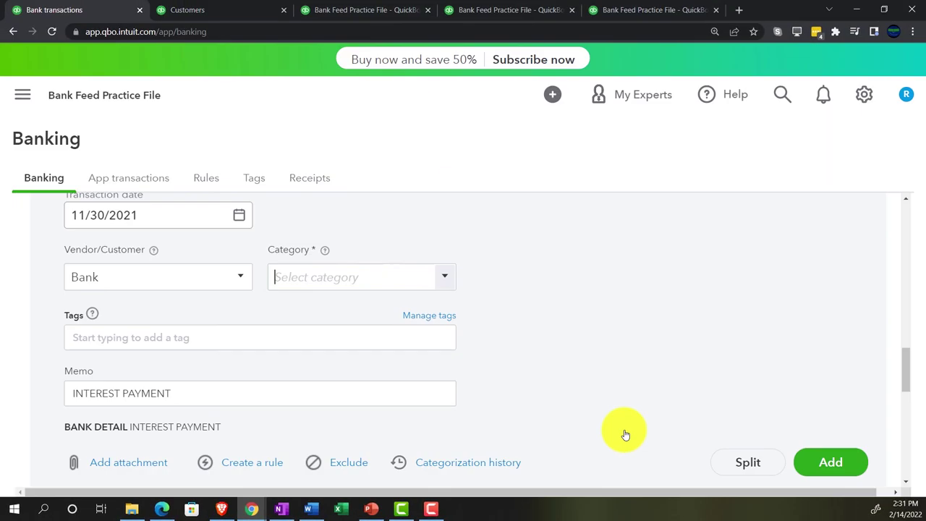
- Review the 11/30/2021 interest deposit's payee and category and add it to the books
{"action": "scroll", "coordinate": [593, 415], "scroll_direction": "down", "scroll_amount": 1}
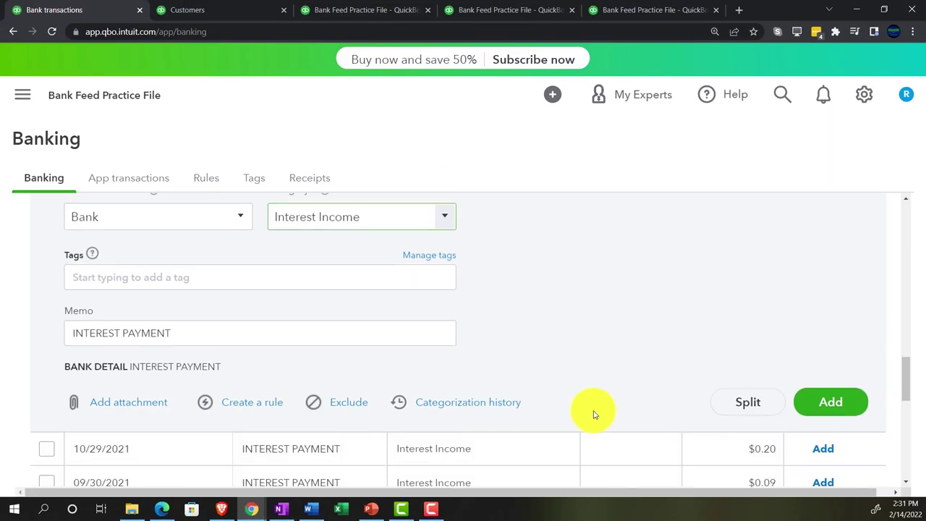
{"action": "scroll", "coordinate": [590, 412], "scroll_direction": "up", "scroll_amount": 1}
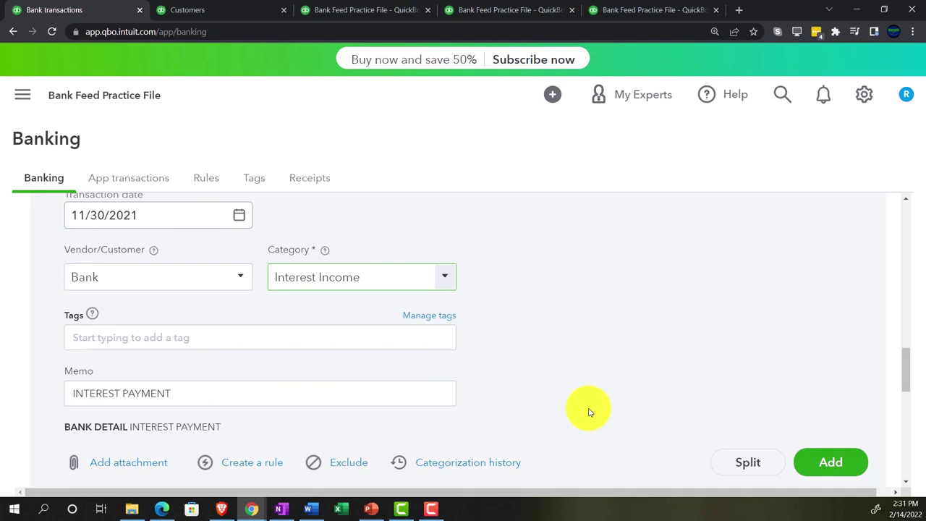
{"action": "scroll", "coordinate": [590, 412], "scroll_direction": "down", "scroll_amount": 1}
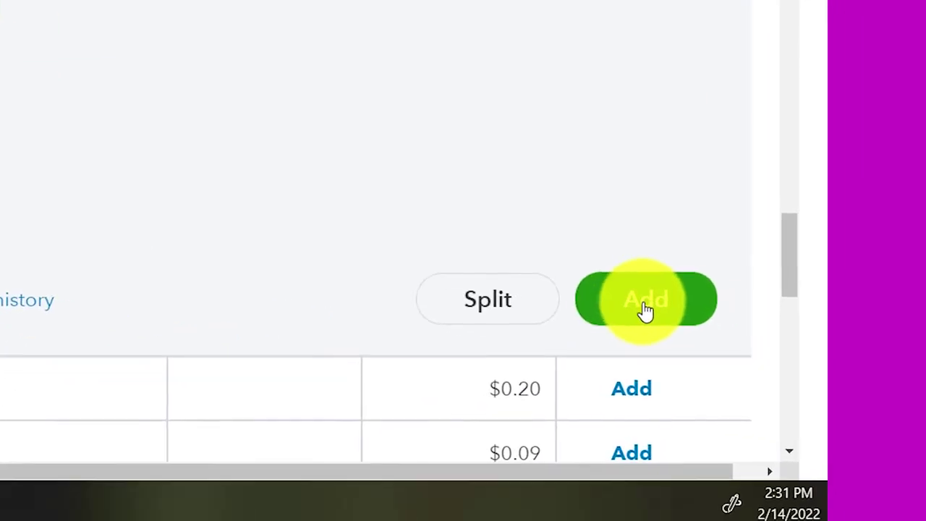
{"action": "left_click", "coordinate": [643, 310]}
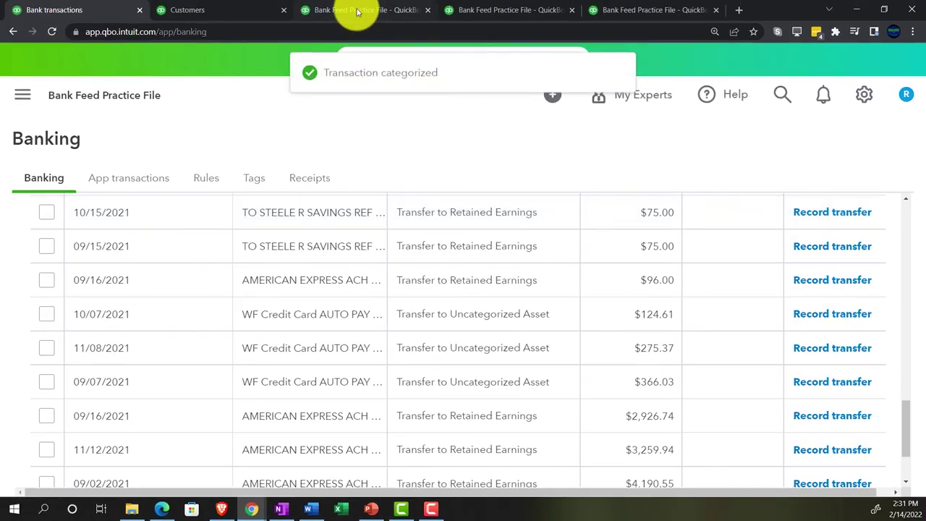
- Refresh the 2021 Balance Sheet and open the transaction report behind the Checking 4174 balance
{"action": "left_click", "coordinate": [355, 10]}
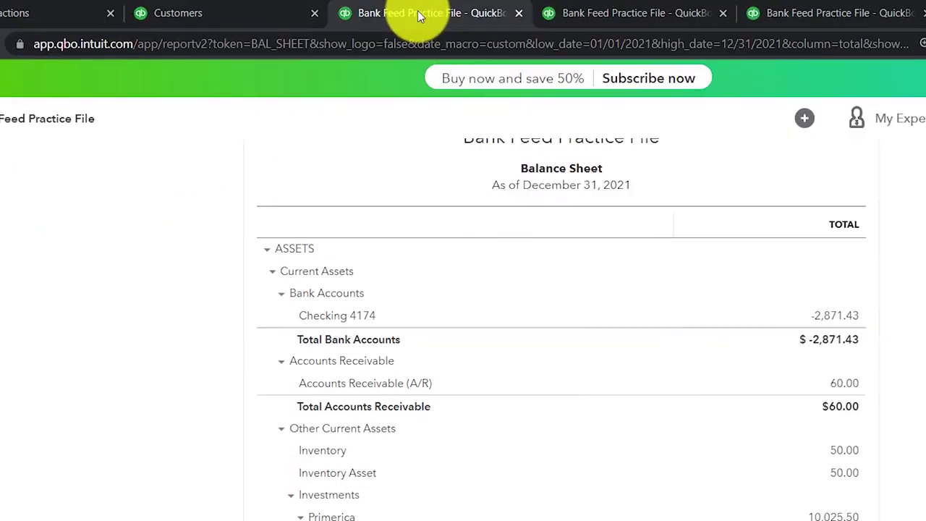
{"action": "scroll", "coordinate": [728, 300], "scroll_direction": "up", "scroll_amount": 4}
{"action": "left_click", "coordinate": [699, 269]}
{"action": "scroll", "coordinate": [374, 355], "scroll_direction": "down", "scroll_amount": 3}
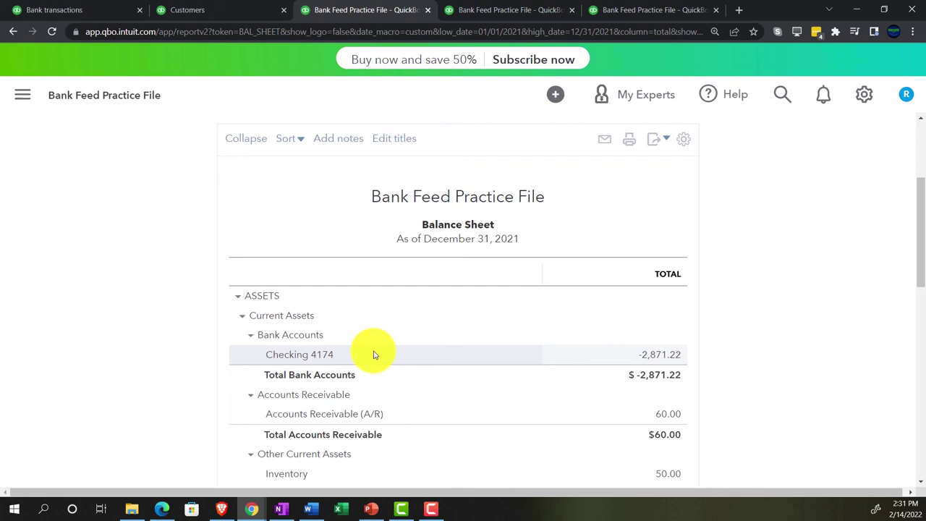
{"action": "scroll", "coordinate": [374, 355], "scroll_direction": "down", "scroll_amount": 1}
{"action": "scroll", "coordinate": [375, 354], "scroll_direction": "up", "scroll_amount": 4, "text": "ctrl"}
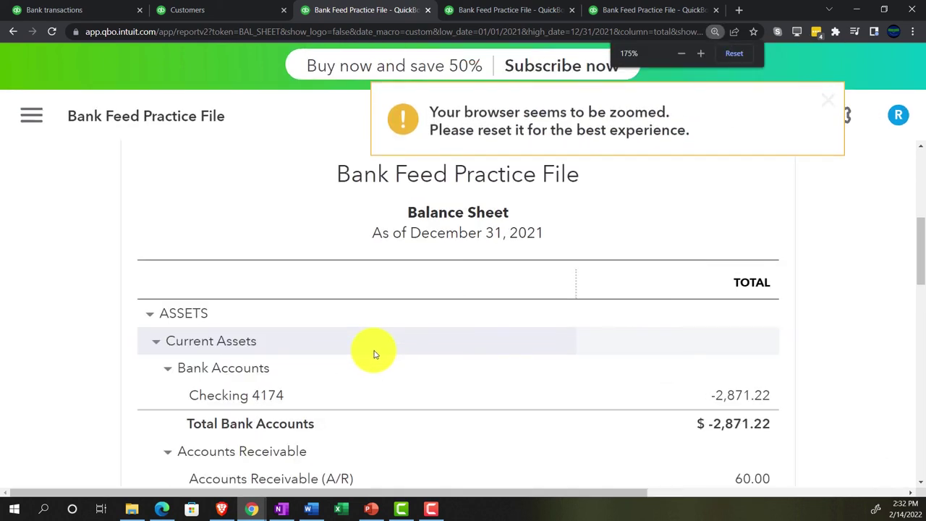
{"action": "scroll", "coordinate": [374, 354], "scroll_direction": "down", "scroll_amount": 1}
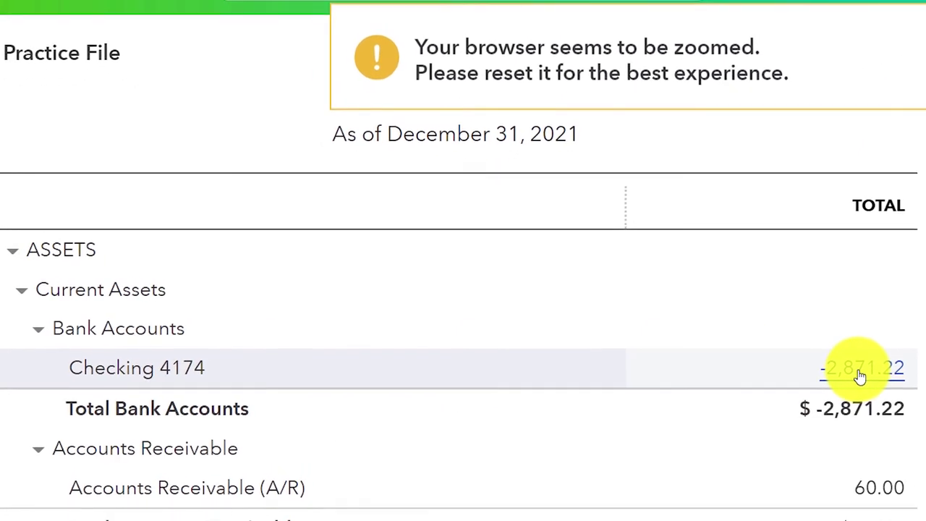
{"action": "left_click", "coordinate": [860, 371]}
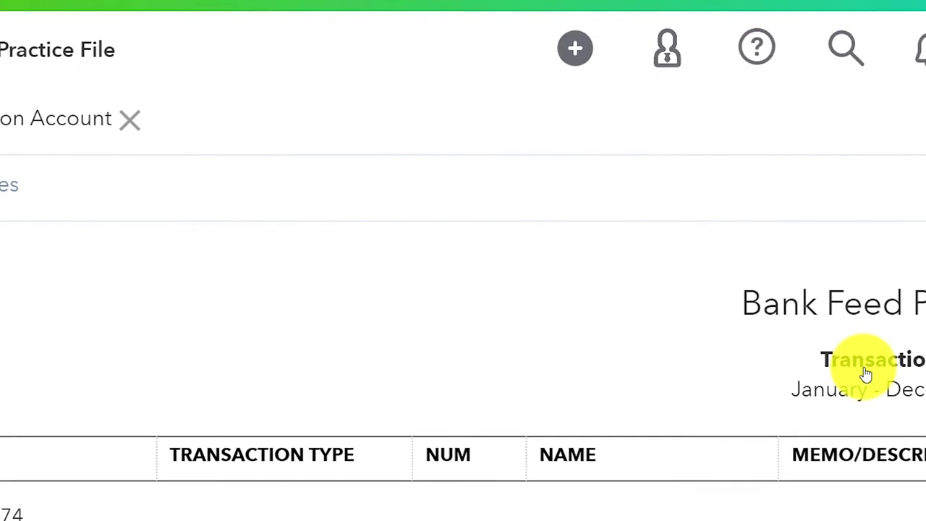
- Customize the Checking 4174 transaction report to filter by the name Bank, run it and examine the interest deposit
{"action": "scroll", "coordinate": [735, 337], "scroll_direction": "down", "scroll_amount": 1, "text": "ctrl"}
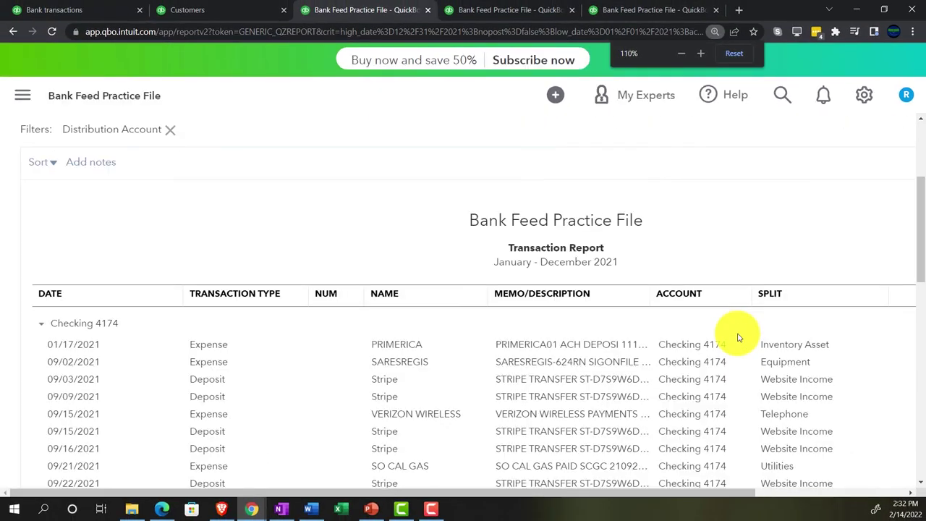
{"action": "scroll", "coordinate": [738, 337], "scroll_direction": "down", "scroll_amount": 1, "text": "ctrl"}
{"action": "scroll", "coordinate": [742, 330], "scroll_direction": "up", "scroll_amount": 3}
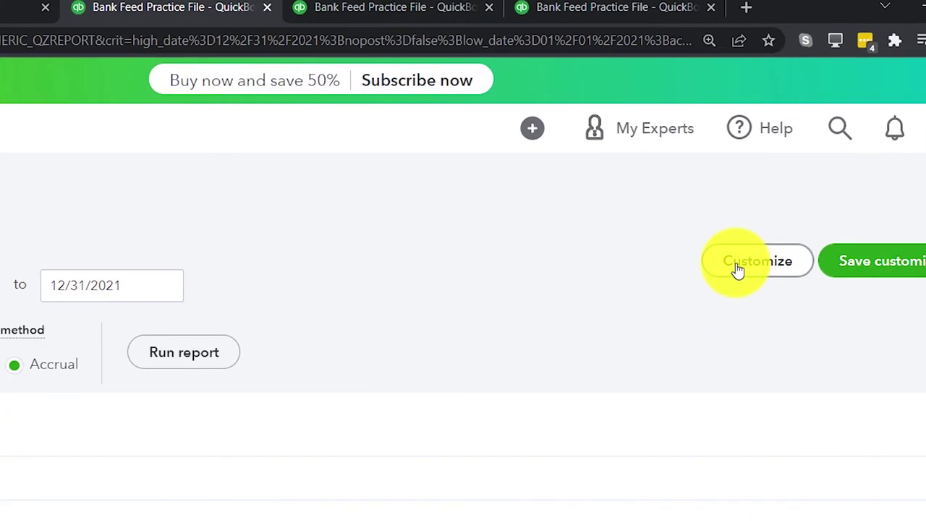
{"action": "left_click", "coordinate": [738, 269]}
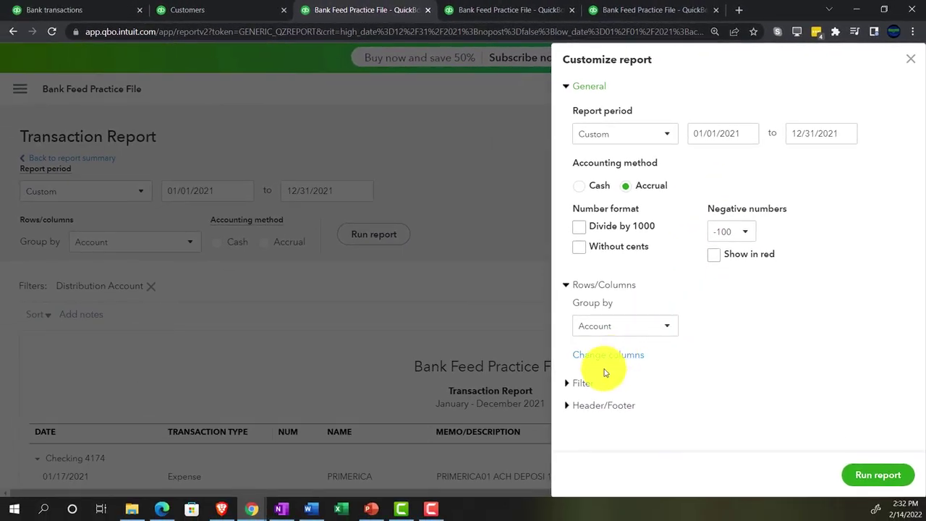
{"action": "left_click", "coordinate": [585, 384]}
{"action": "scroll", "coordinate": [598, 365], "scroll_direction": "down", "scroll_amount": 3}
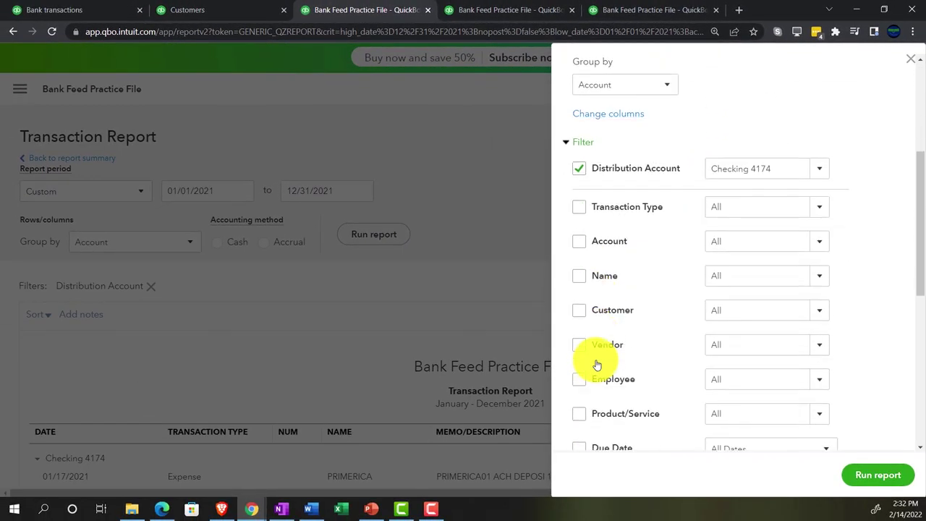
{"action": "left_click", "coordinate": [805, 280]}
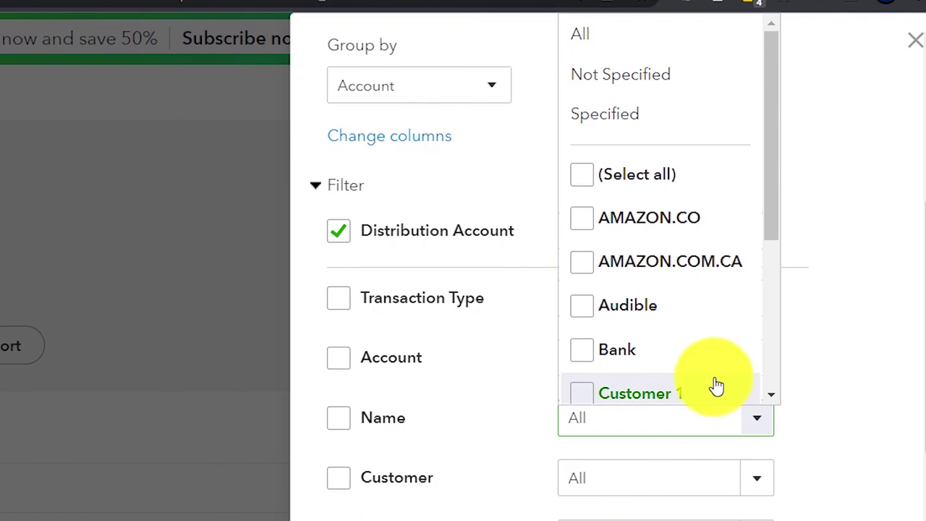
{"action": "left_click", "coordinate": [587, 354]}
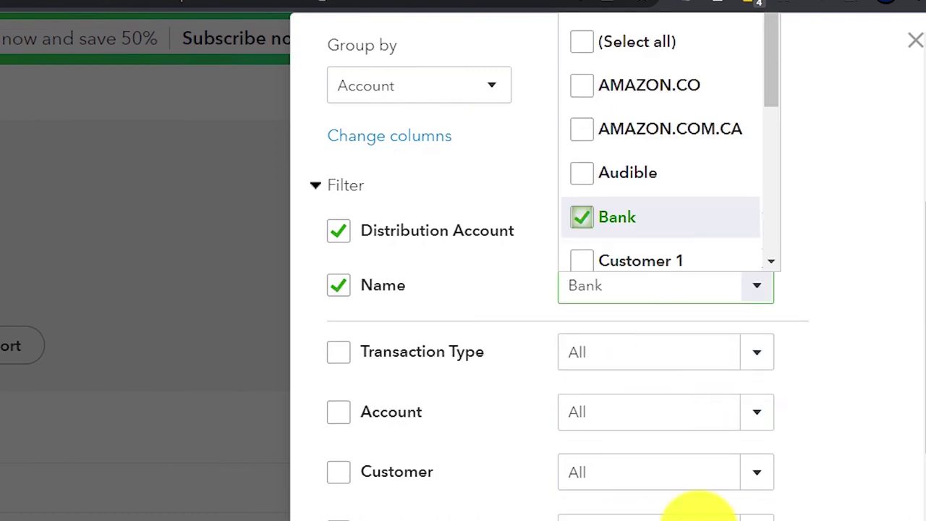
{"action": "left_click", "coordinate": [854, 507]}
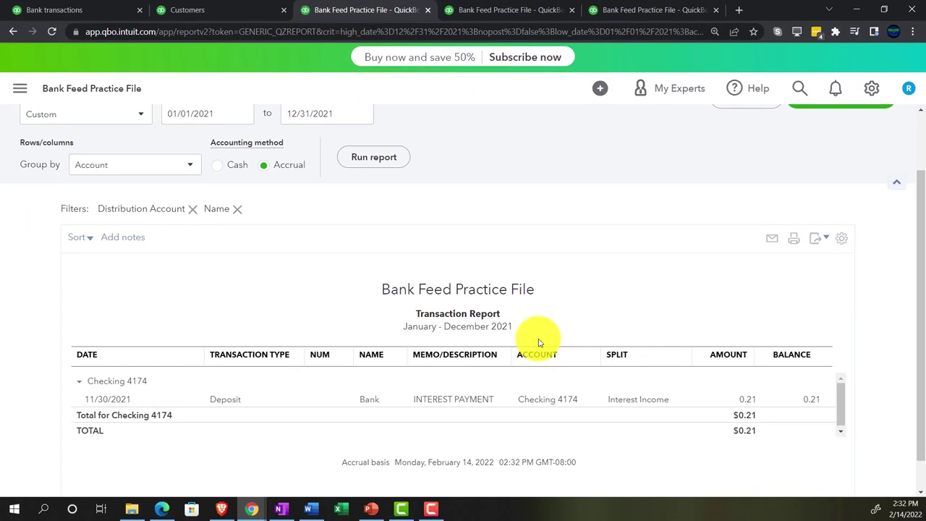
{"action": "scroll", "coordinate": [539, 342], "scroll_direction": "down", "scroll_amount": 1}
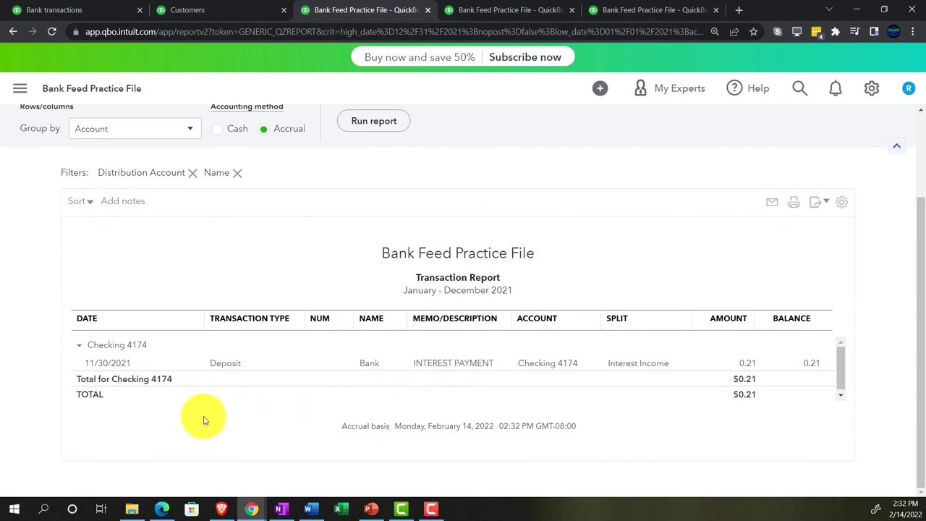
- Return from the filtered Checking 4174 transaction report to the Balance Sheet summary
{"action": "scroll", "coordinate": [91, 425], "scroll_direction": "up", "scroll_amount": 1}
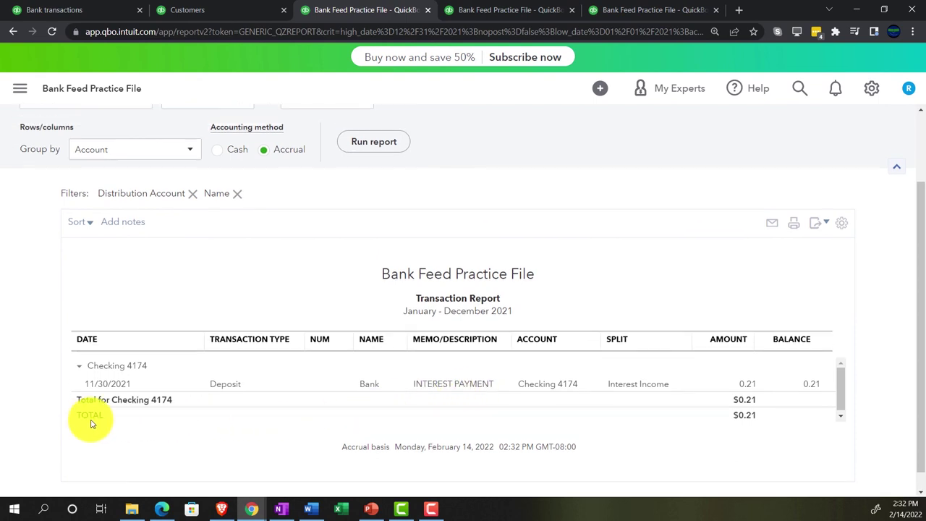
{"action": "scroll", "coordinate": [94, 326], "scroll_direction": "up", "scroll_amount": 3}
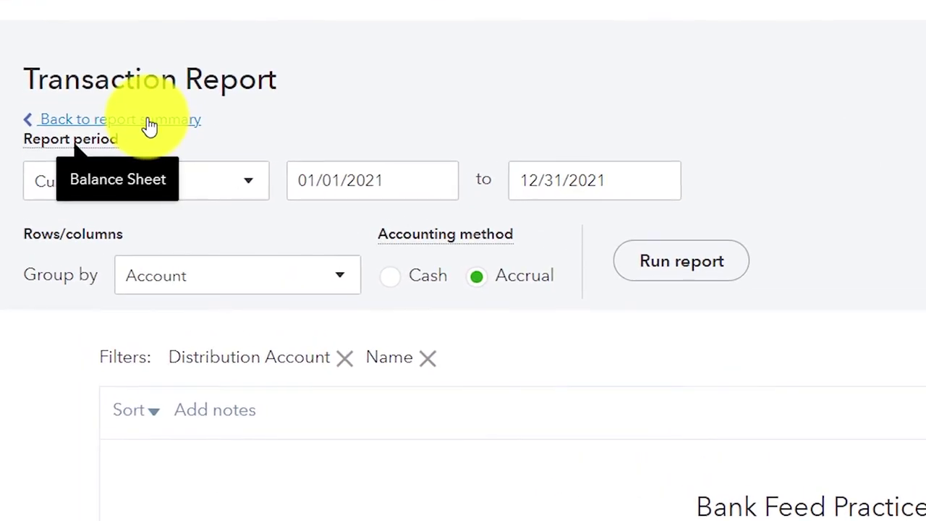
{"action": "left_click", "coordinate": [149, 120]}
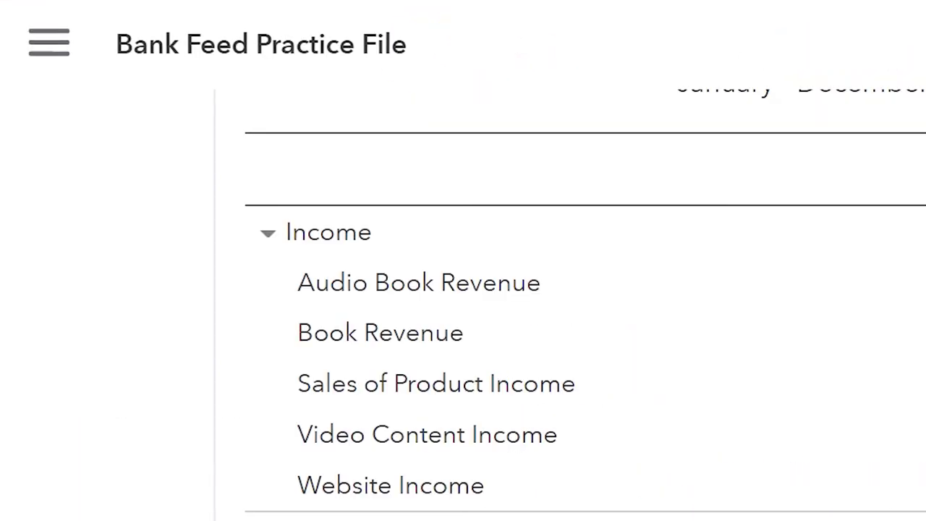
- Refresh the 2021 Profit and Loss report and examine Interest Income under Other Income alongside the regular income and expense sections
{"action": "scroll", "coordinate": [703, 242], "scroll_direction": "up", "scroll_amount": 1}
{"action": "left_click", "coordinate": [623, 235]}
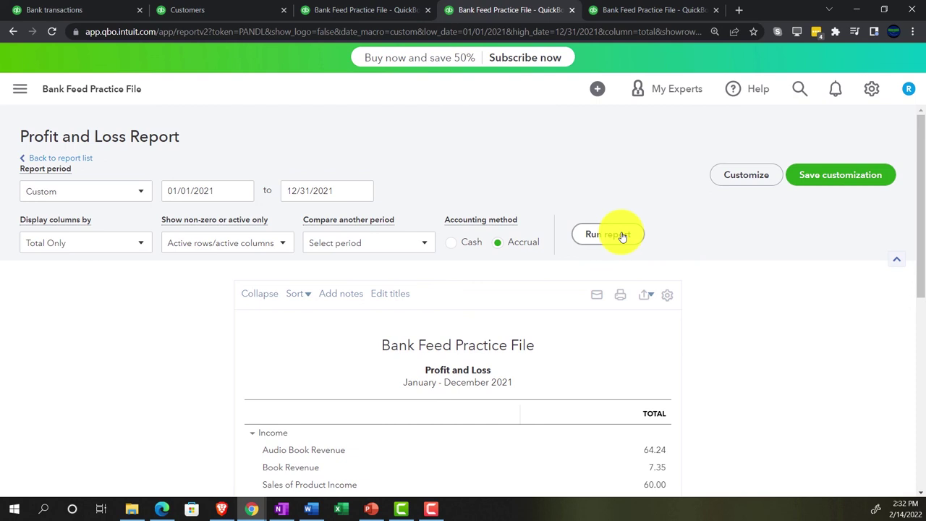
{"action": "scroll", "coordinate": [620, 233], "scroll_direction": "down", "scroll_amount": 3}
{"action": "key", "text": "ctrl+plus"}
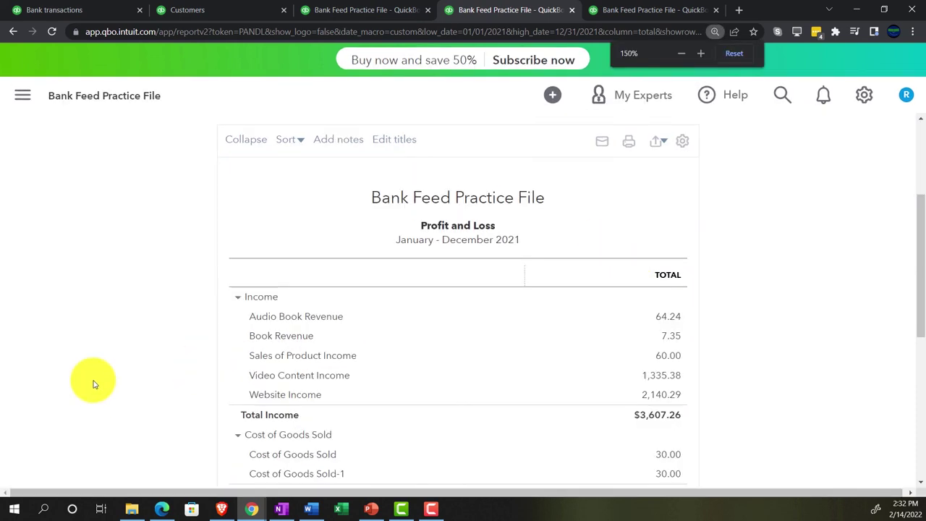
{"action": "key", "text": "ctrl+plus"}
{"action": "scroll", "coordinate": [93, 379], "scroll_direction": "down", "scroll_amount": 2}
{"action": "scroll", "coordinate": [98, 370], "scroll_direction": "down", "scroll_amount": 5}
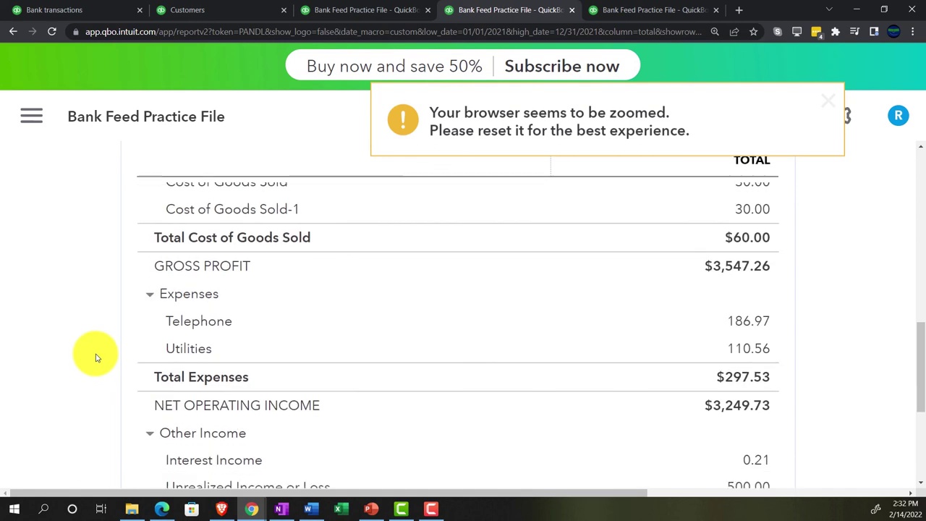
{"action": "scroll", "coordinate": [96, 358], "scroll_direction": "down", "scroll_amount": 2}
{"action": "scroll", "coordinate": [94, 356], "scroll_direction": "down", "scroll_amount": 1}
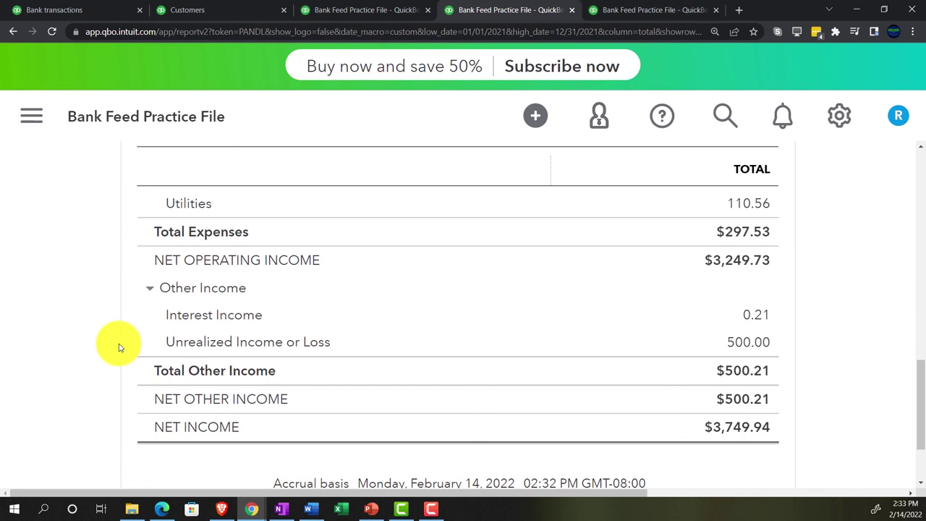
{"action": "scroll", "coordinate": [119, 349], "scroll_direction": "up", "scroll_amount": 1}
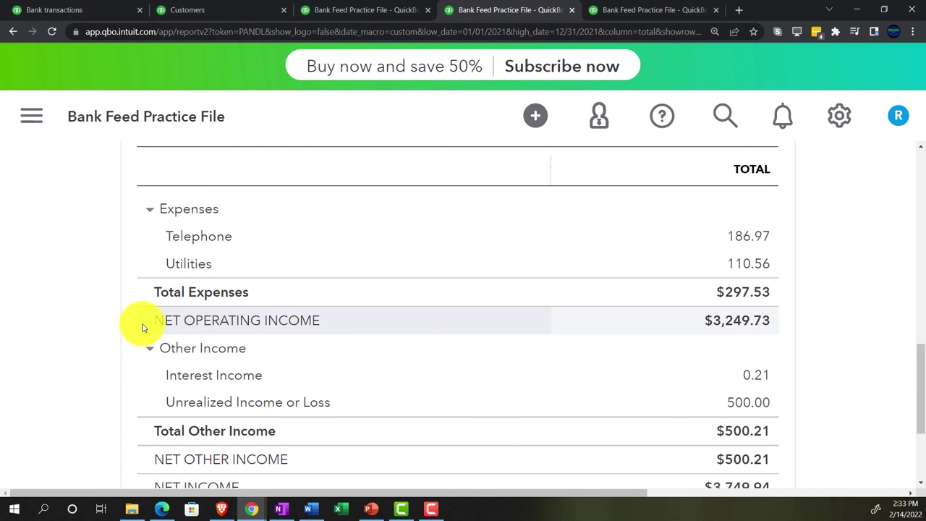
{"action": "scroll", "coordinate": [142, 328], "scroll_direction": "up", "scroll_amount": 5}
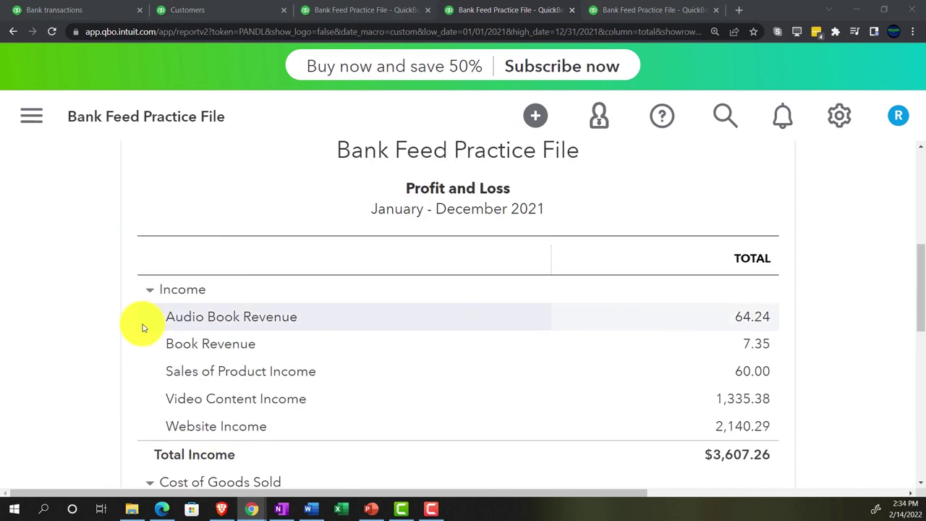